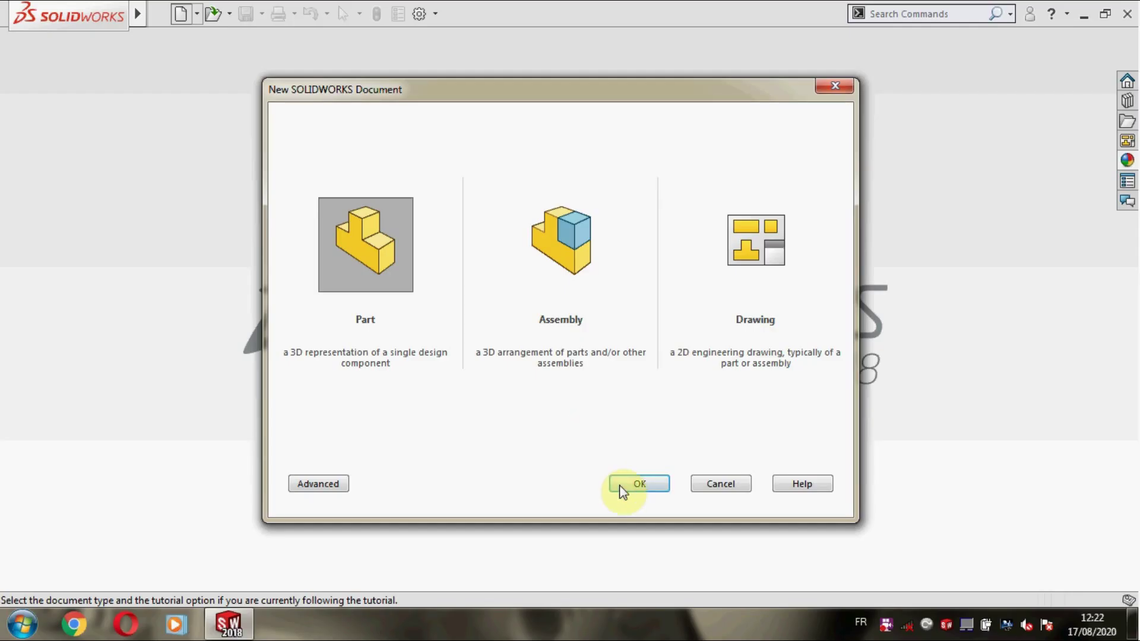
# Step: Create a new part and sketch a circle centred on the origin on Plan de face
pyautogui.click(639, 485)
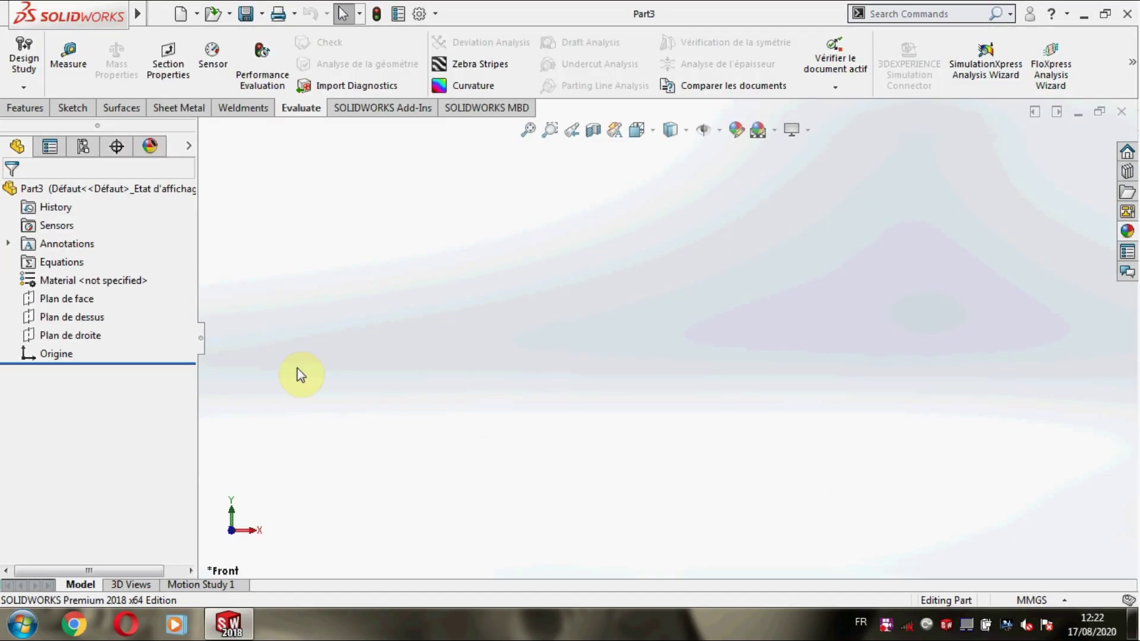
pyautogui.click(87, 297)
pyautogui.click(94, 279)
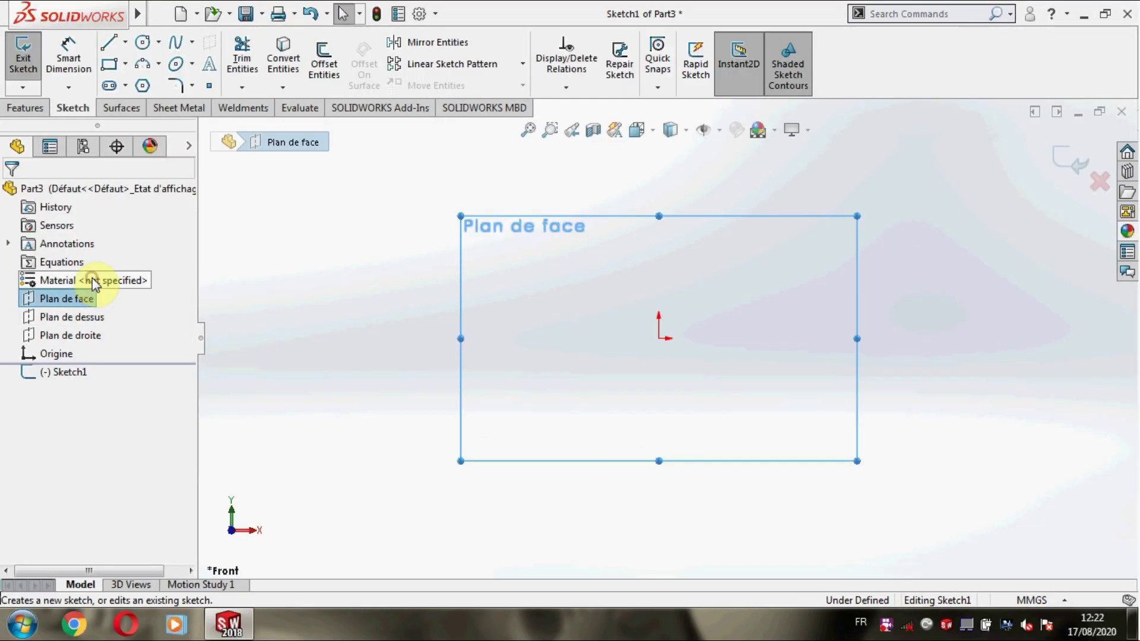
pyautogui.click(138, 47)
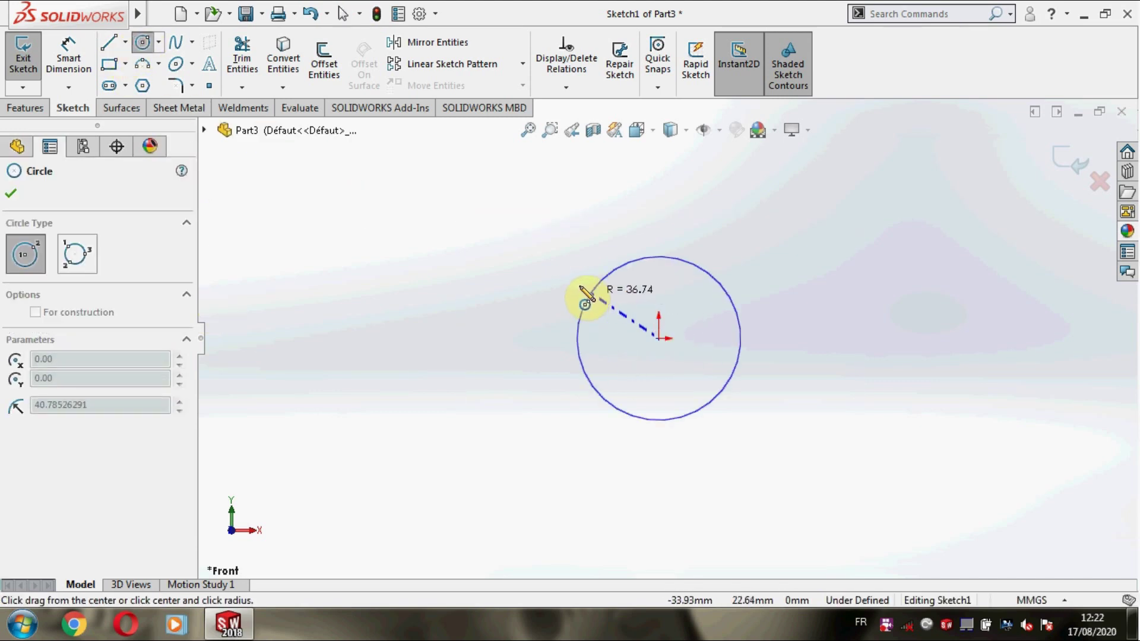
pyautogui.moveTo(657, 341); pyautogui.dragTo(577, 281)
# Step: Dimension the circle's diameter to 75 mm
pyautogui.click(67, 55)
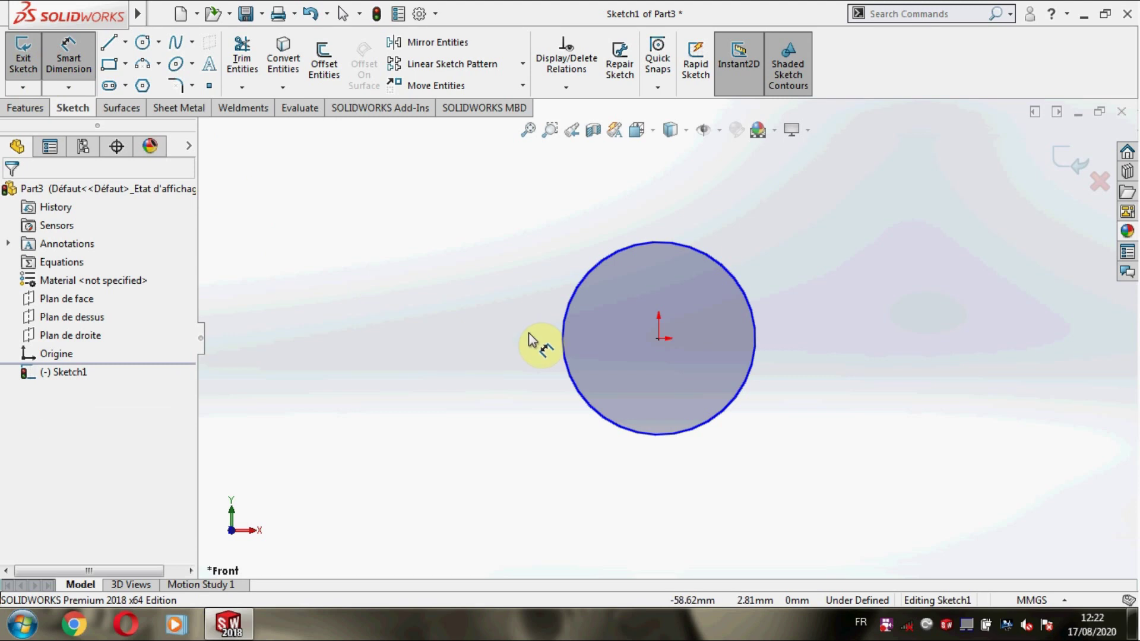
pyautogui.click(565, 326)
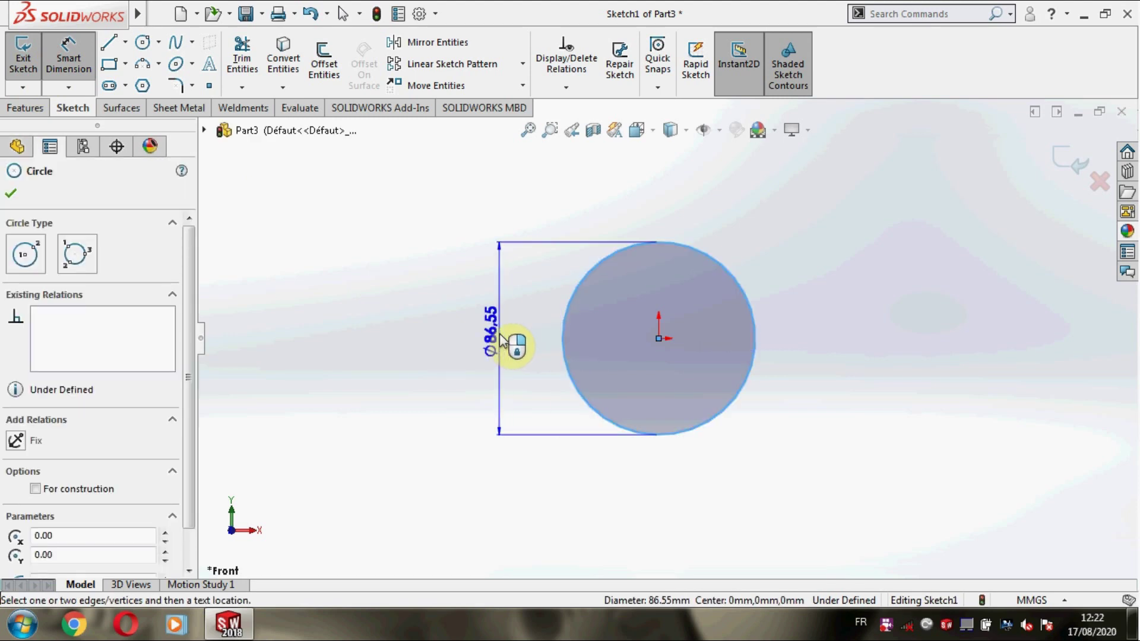
pyautogui.click(504, 341)
pyautogui.write('7')
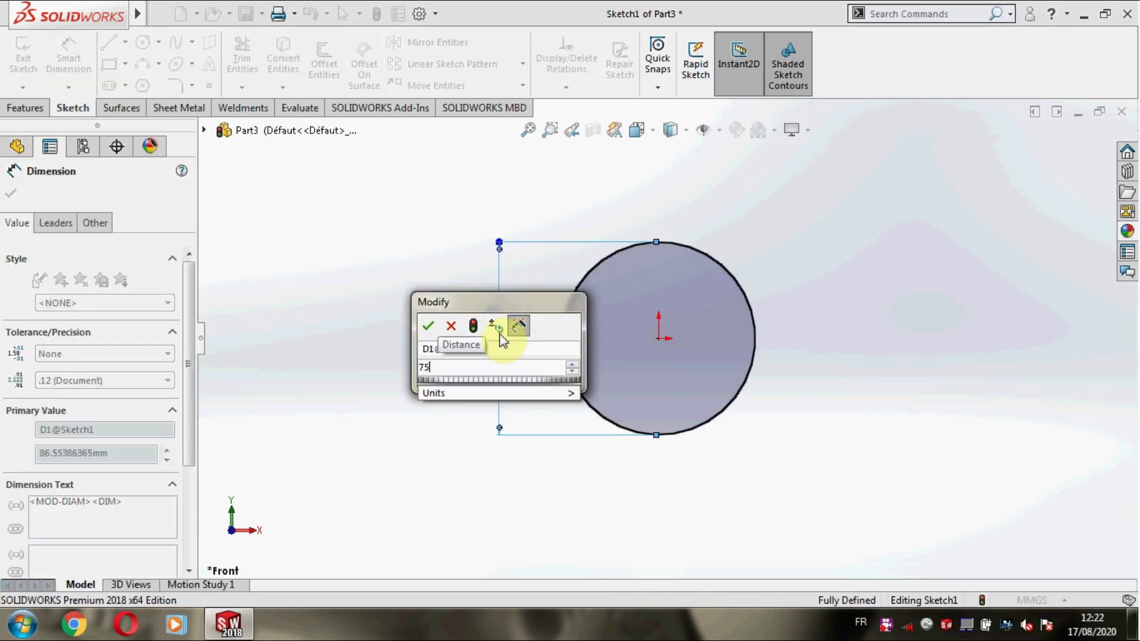
pyautogui.write('5')
pyautogui.press('Return')
pyautogui.click(11, 195)
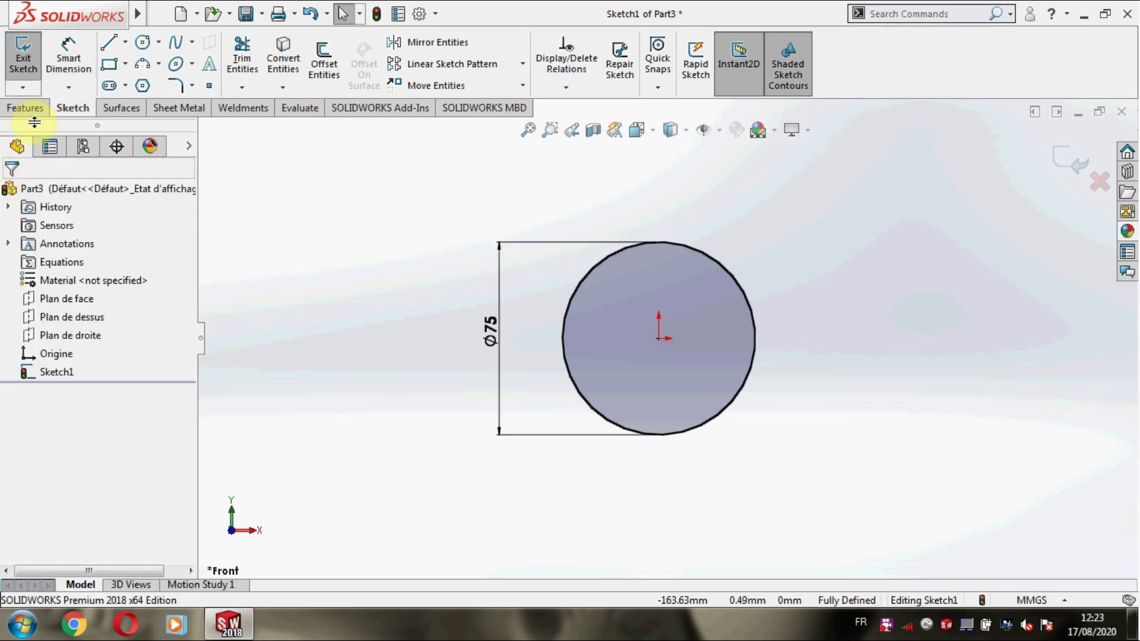
pyautogui.click(27, 107)
# Step: Extrude the Ø75 circle 1159 mm with a Mid Plane end condition
pyautogui.click(27, 67)
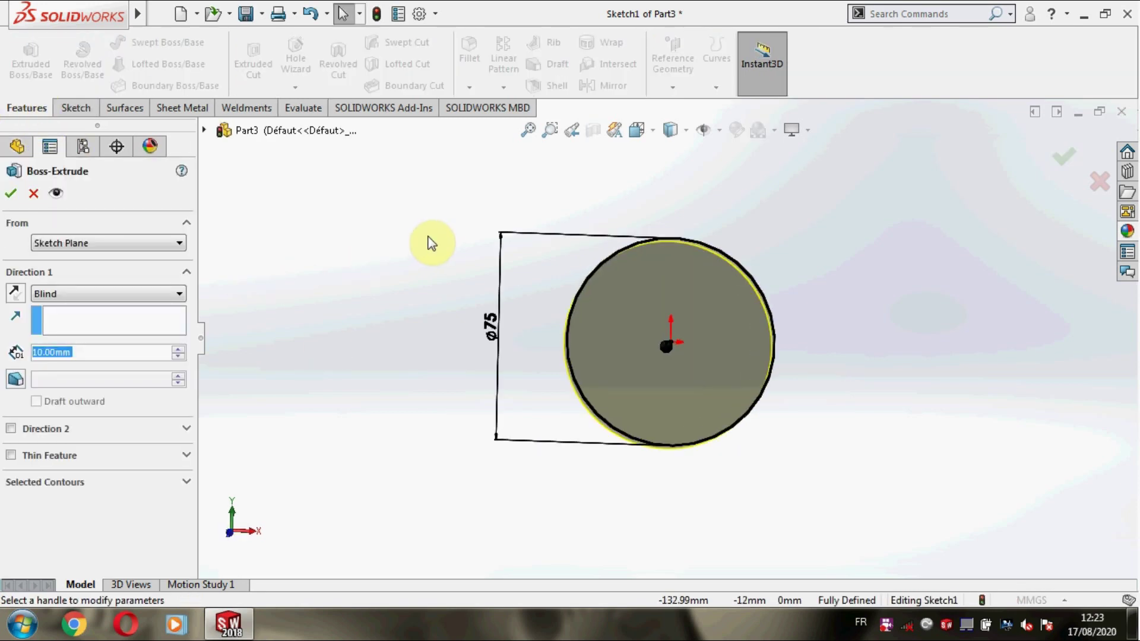
pyautogui.write('1159')
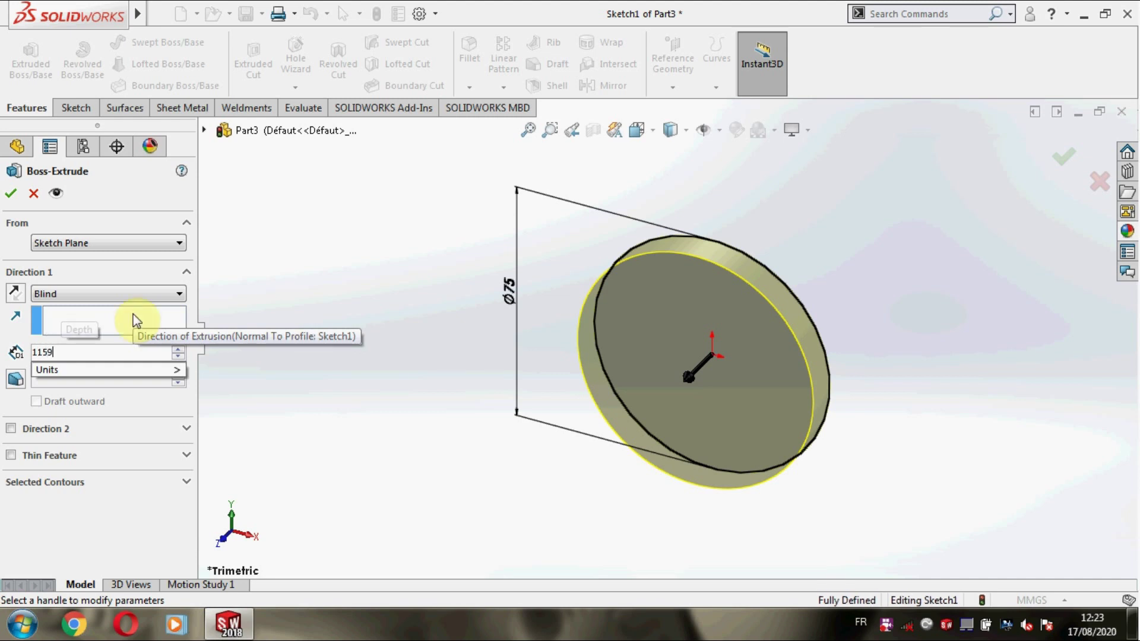
pyautogui.click(68, 296)
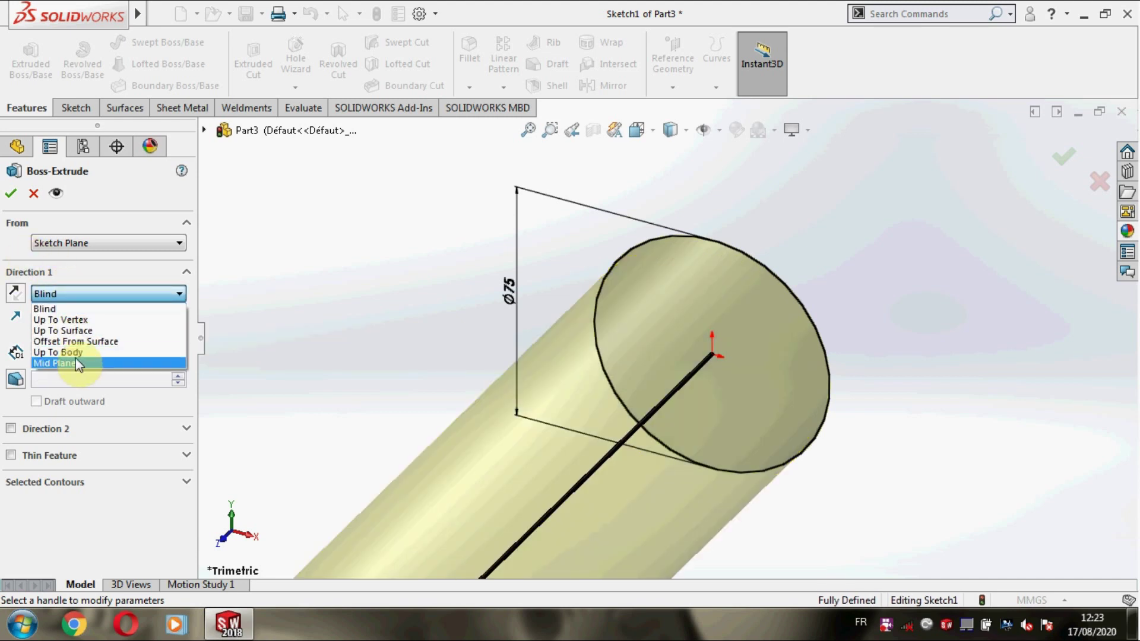
pyautogui.click(76, 360)
pyautogui.press('f')
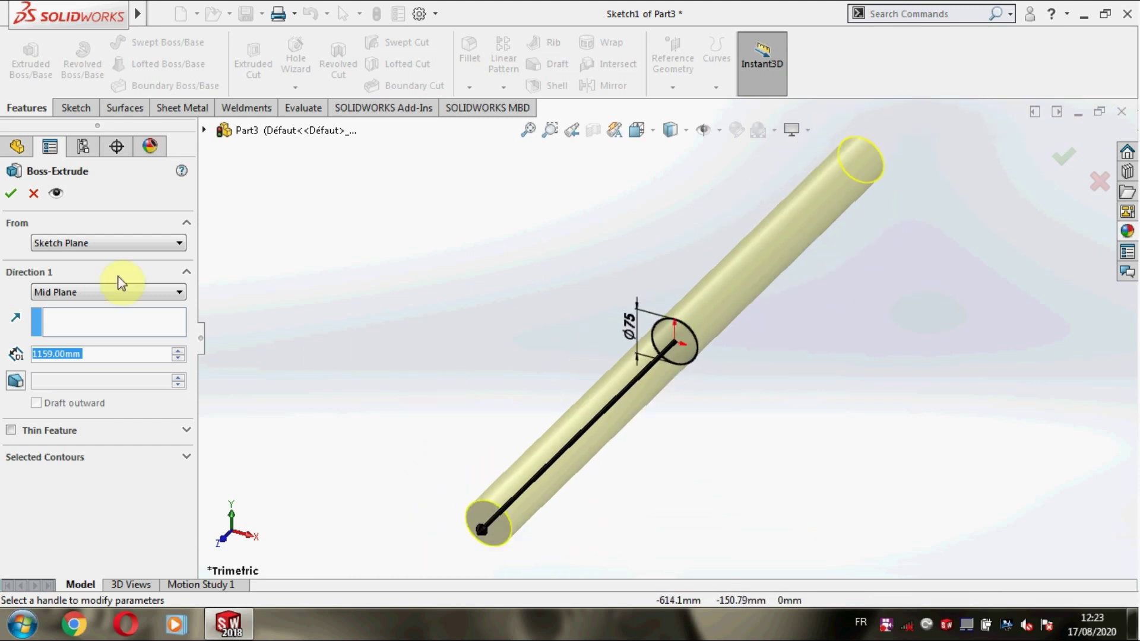
pyautogui.click(9, 192)
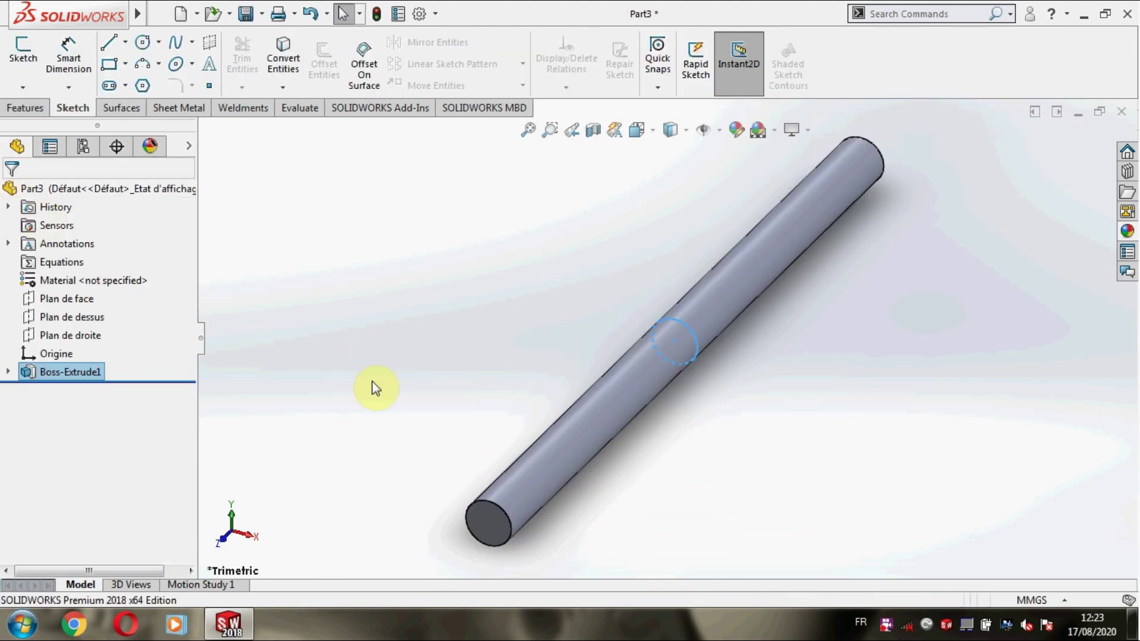
# Step: Apply the Metal > Chrome > chromium plate appearance to Boss-Extrude1
pyautogui.scroll(3, 374, 385)
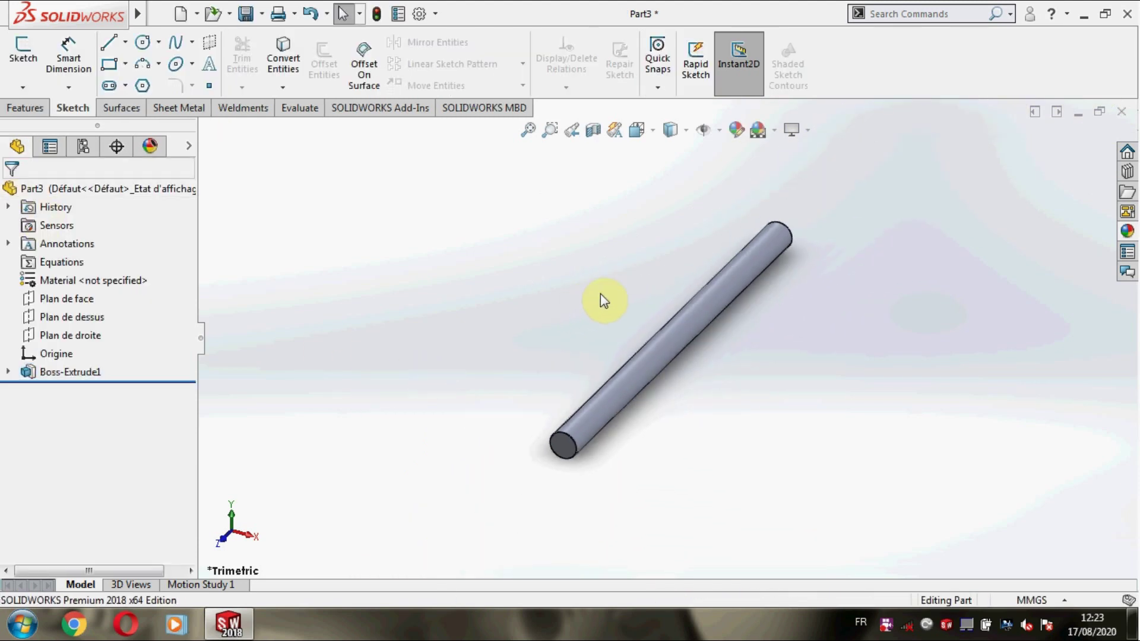
pyautogui.scroll(-1, 600, 293)
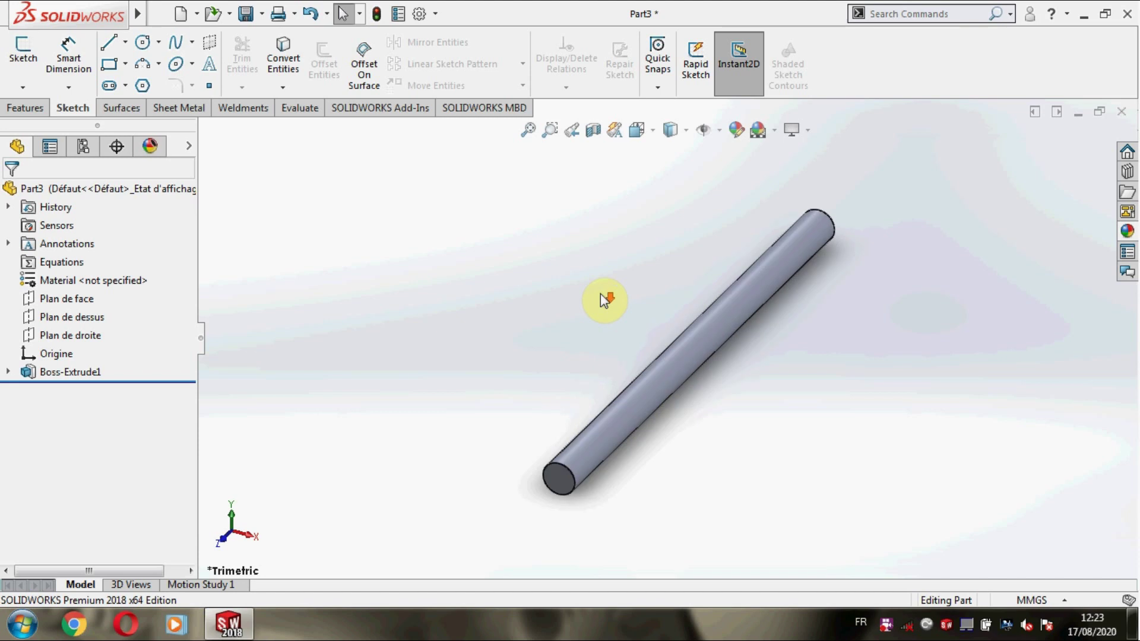
pyautogui.rightClick(81, 379)
pyautogui.click(172, 288)
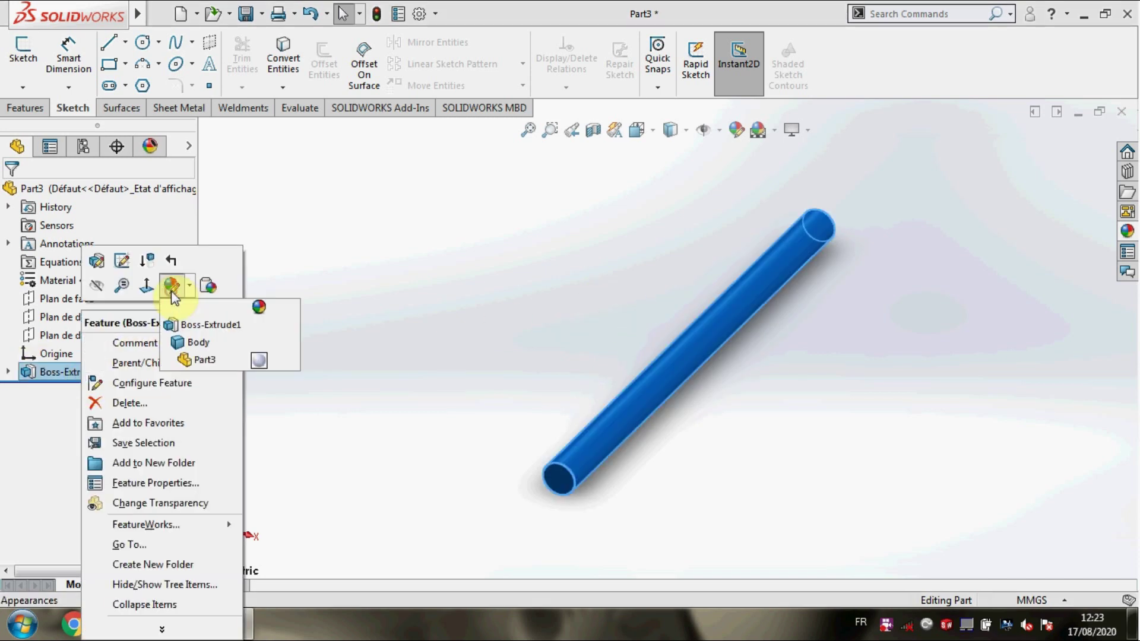
pyautogui.click(193, 326)
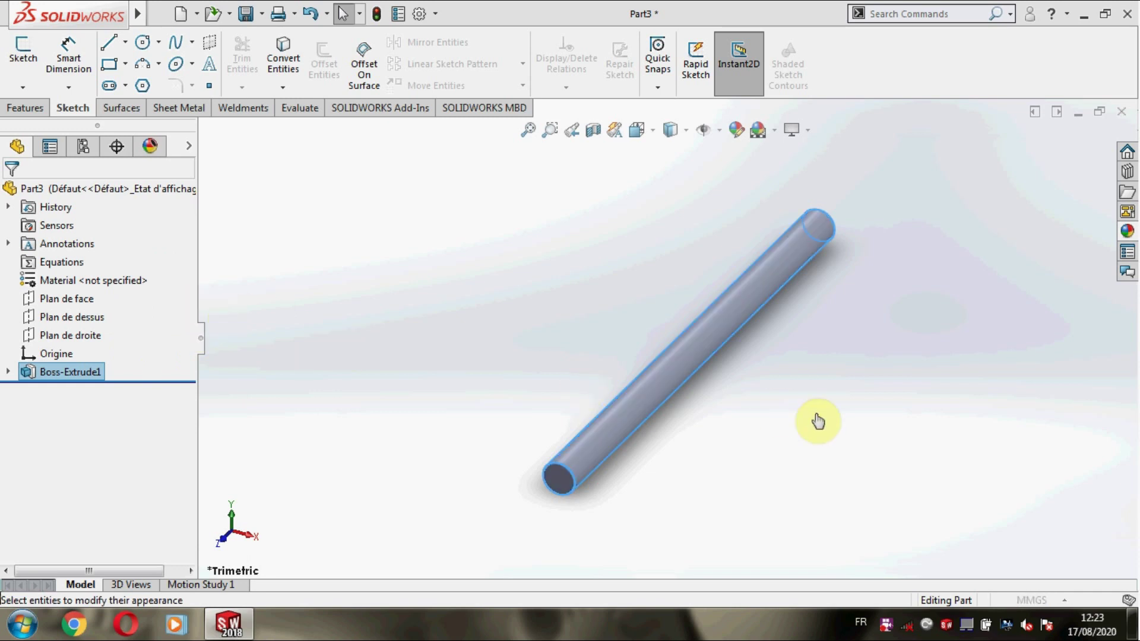
pyautogui.click(1004, 235)
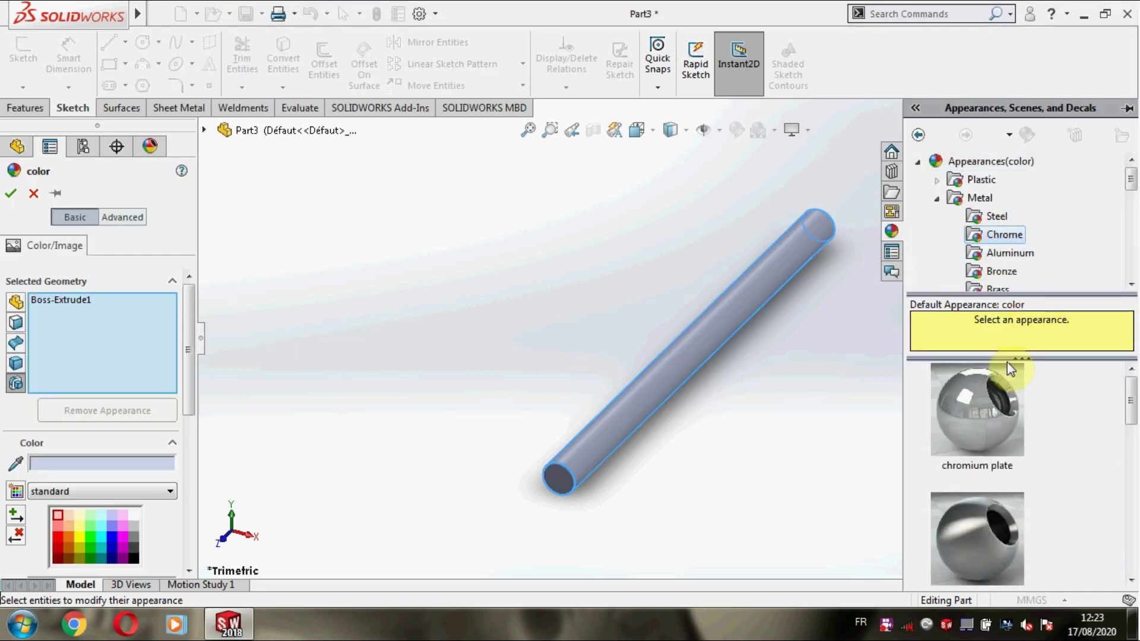
pyautogui.click(1002, 441)
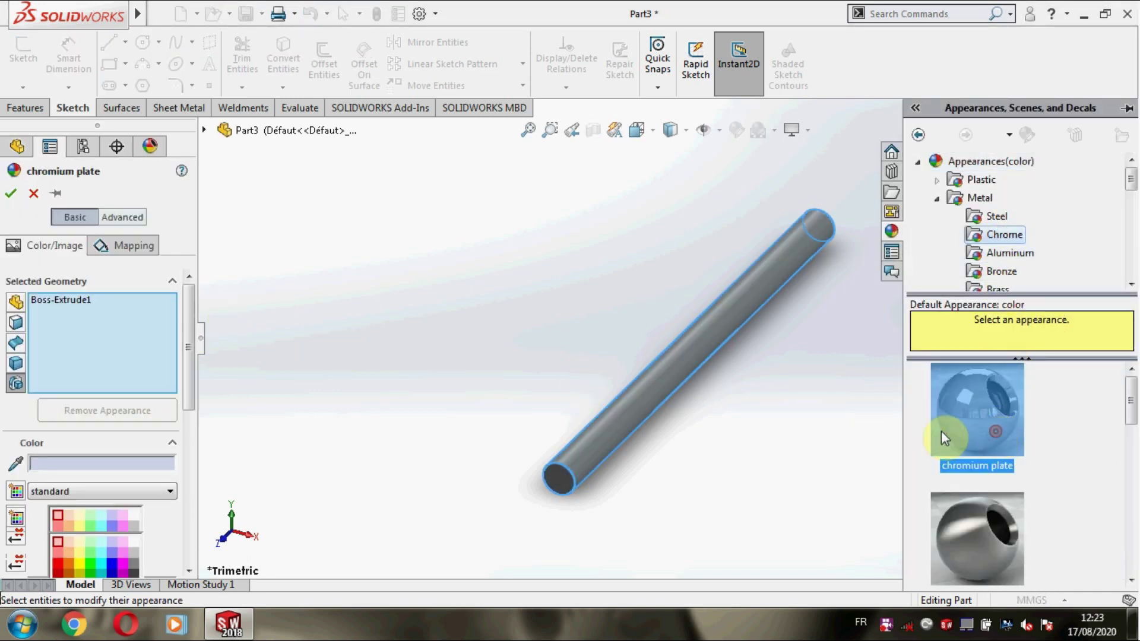
pyautogui.click(11, 193)
# Step: Sketch a larger circle centred on the origin on the rod's end face
pyautogui.scroll(3, 534, 363)
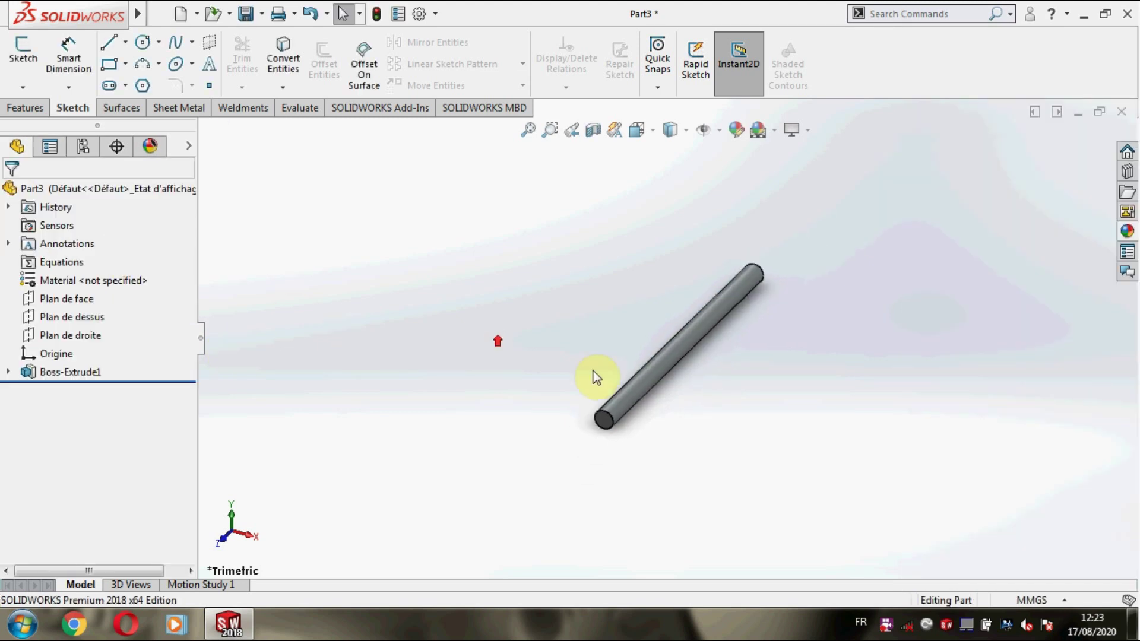
pyautogui.moveTo(777, 320); pyautogui.dragTo(685, 527, button='middle')
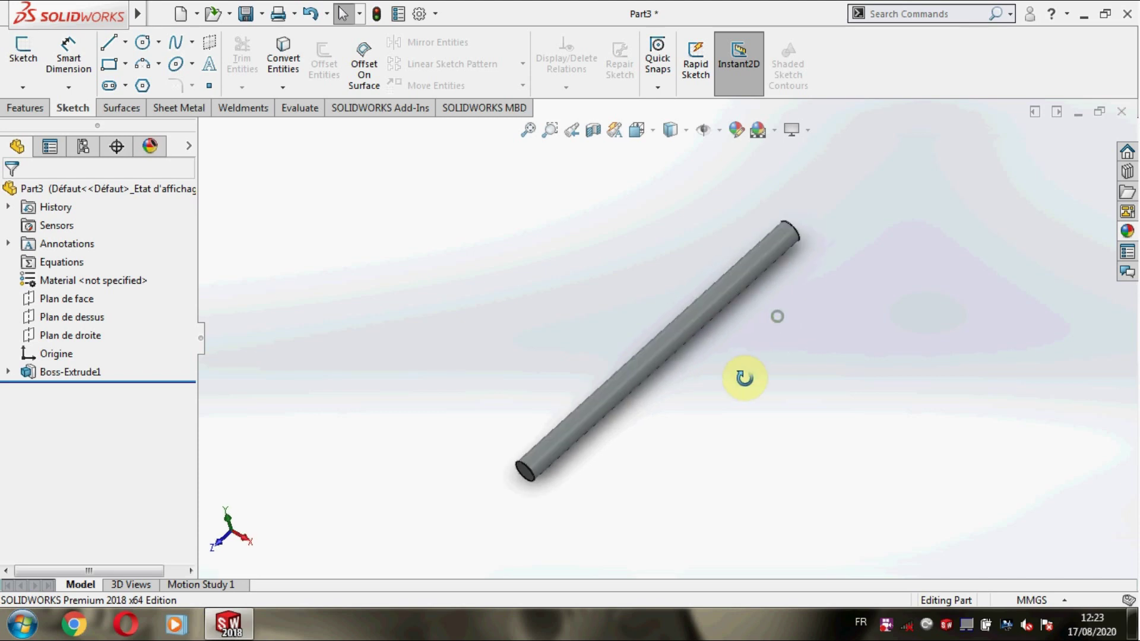
pyautogui.scroll(-2, 735, 266)
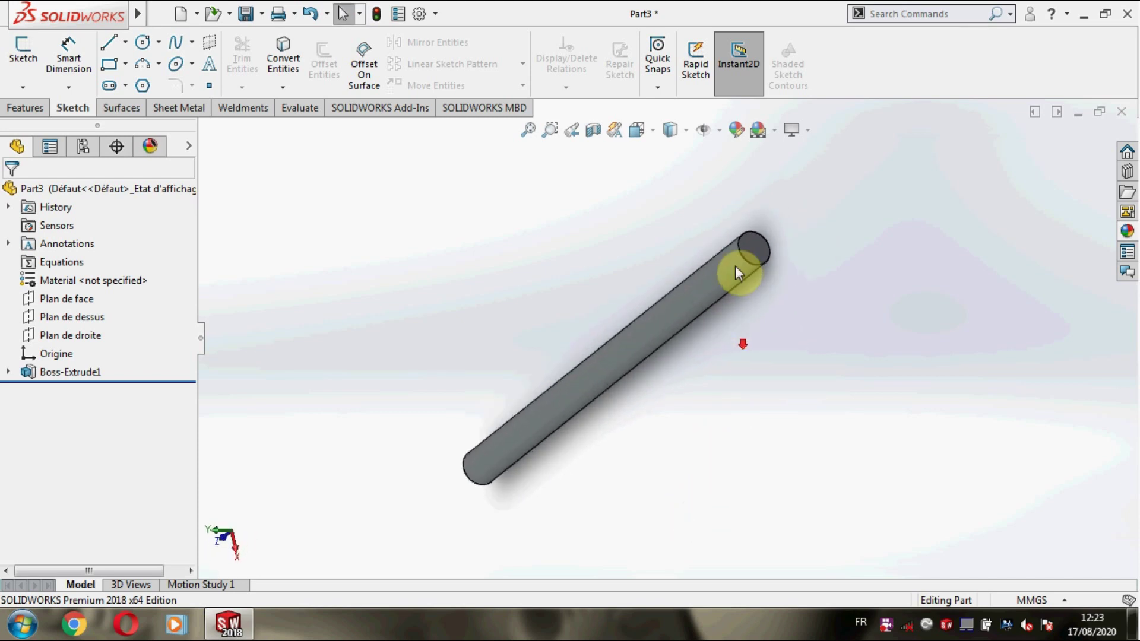
pyautogui.click(764, 244)
pyautogui.click(841, 196)
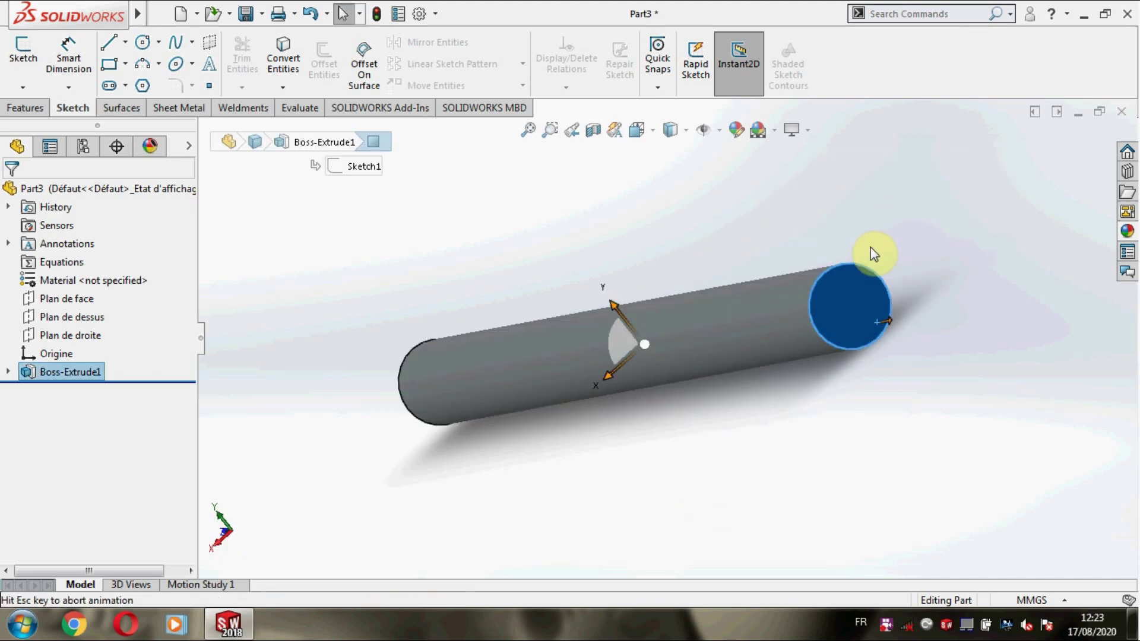
pyautogui.rightClick(693, 331)
pyautogui.click(733, 252)
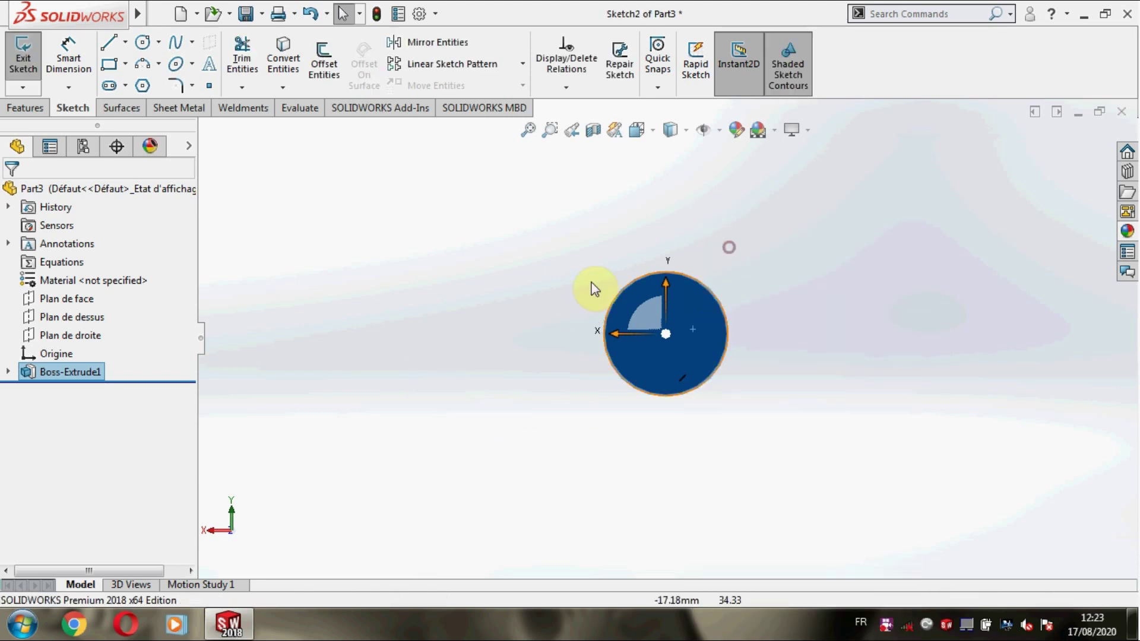
pyautogui.click(143, 42)
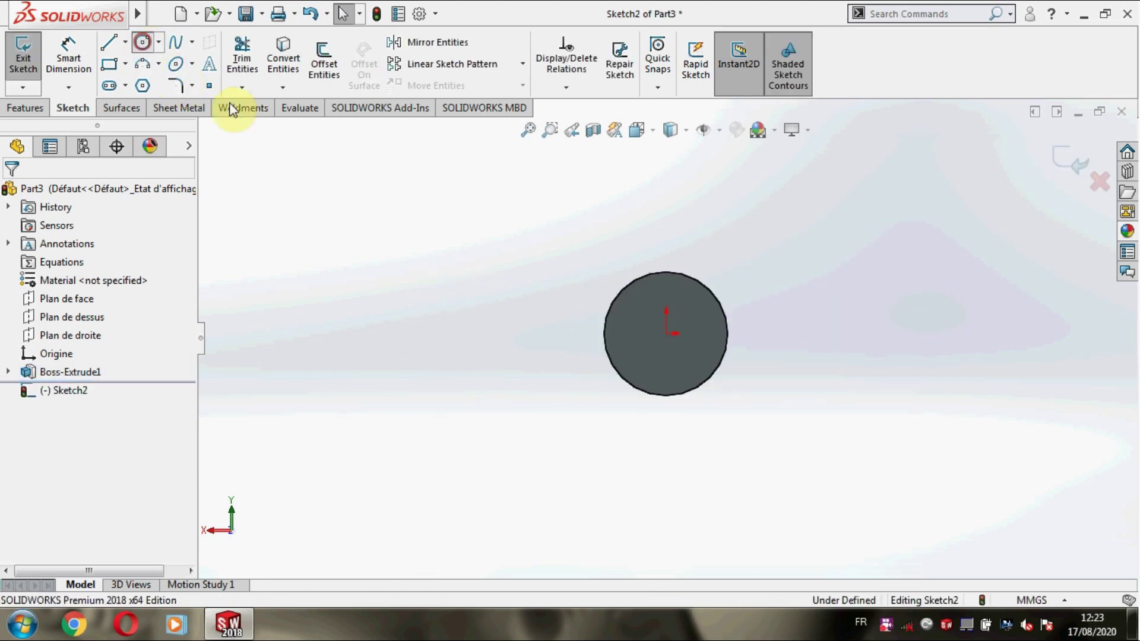
pyautogui.click(665, 333)
pyautogui.click(532, 254)
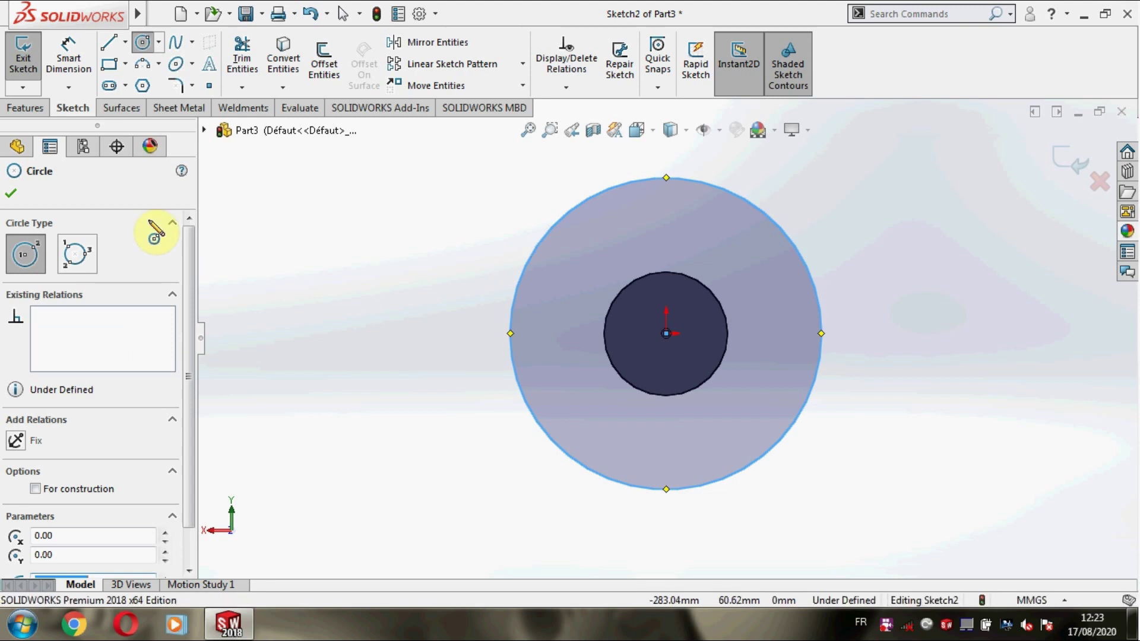
# Step: Dimension the outer circle to a 150 mm diameter
pyautogui.click(65, 58)
pyautogui.click(510, 306)
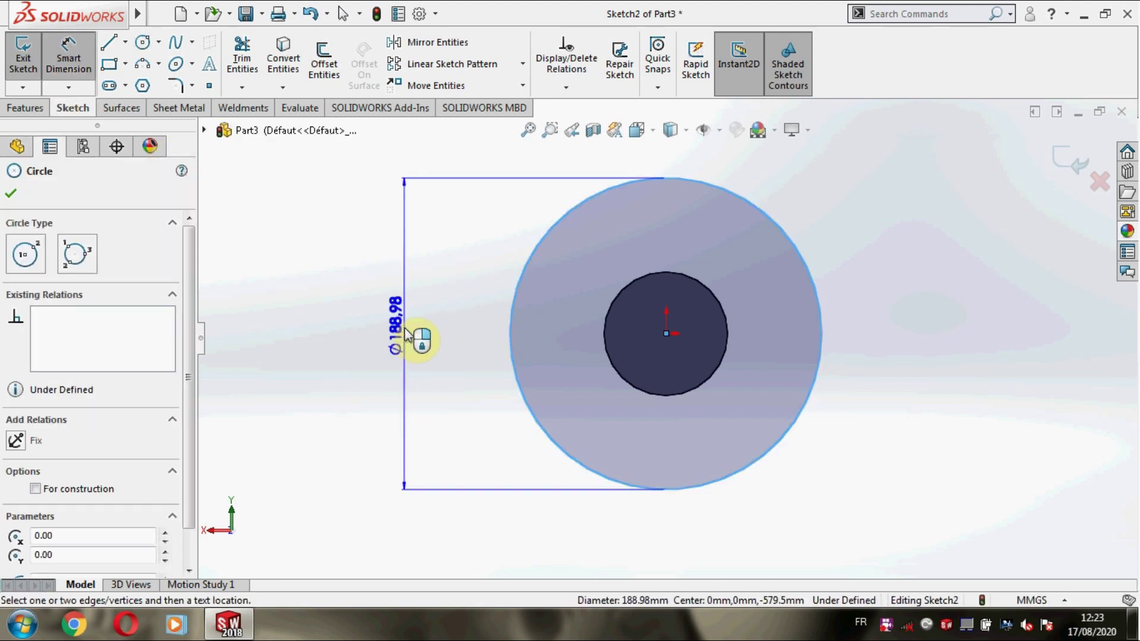
pyautogui.click(397, 339)
pyautogui.write('150')
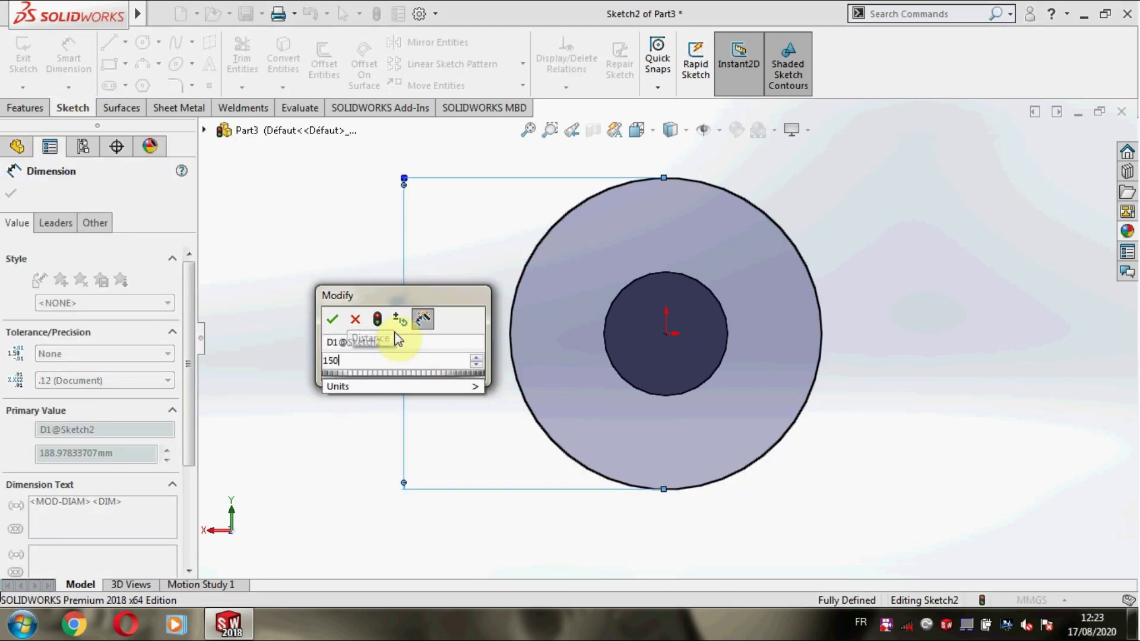
pyautogui.press('Return')
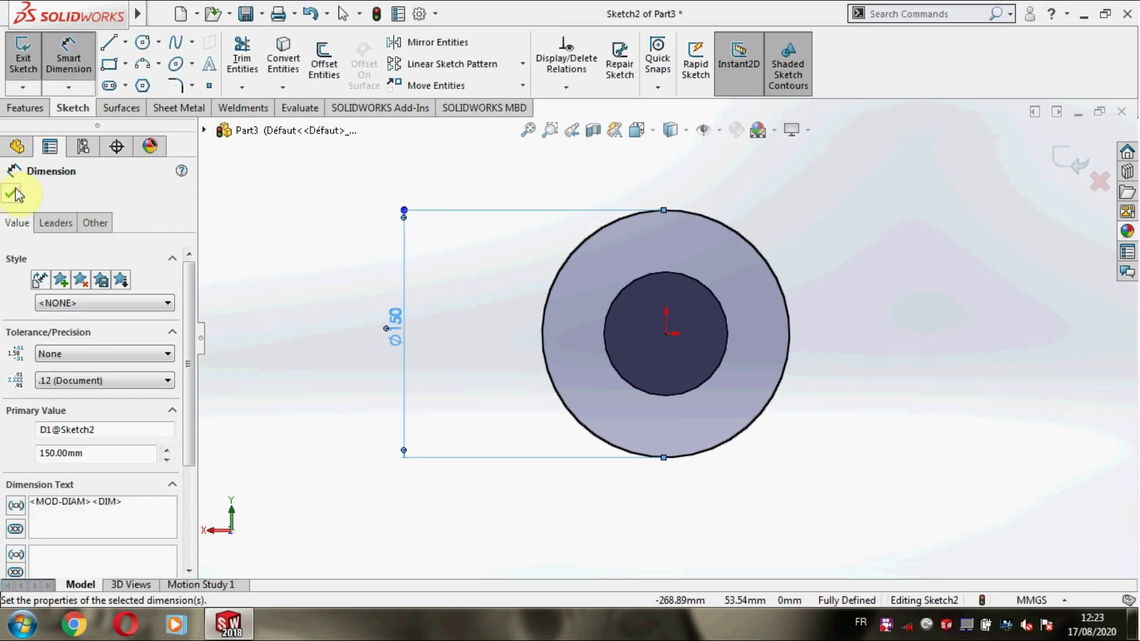
pyautogui.click(9, 196)
pyautogui.click(22, 107)
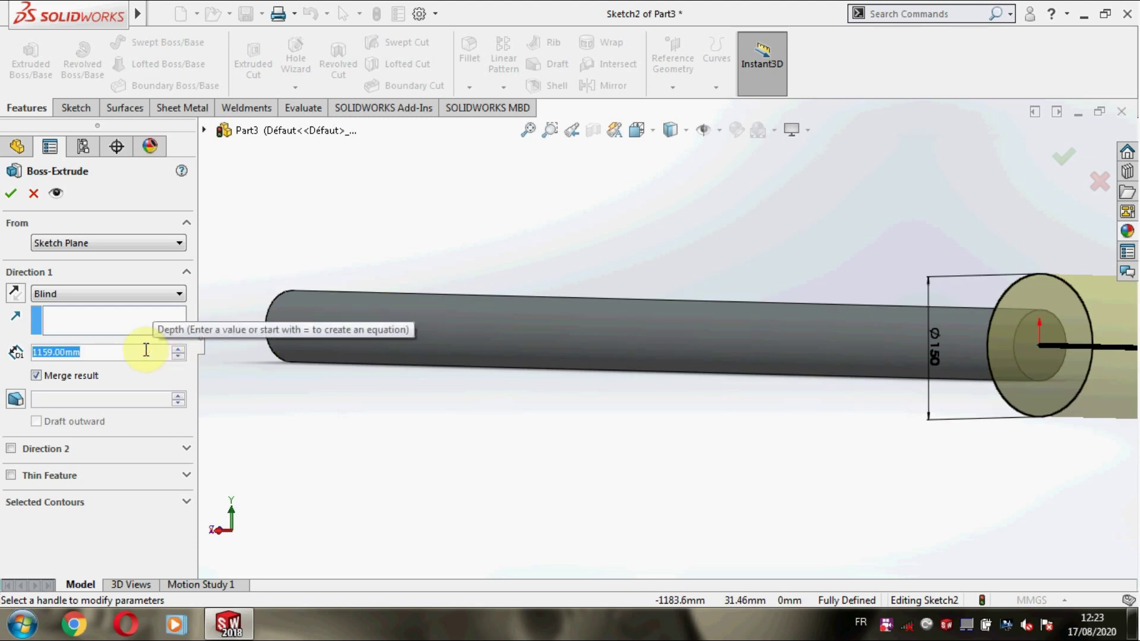
# Step: Extrude the Ø150 circle 200 mm Blind from the rod's end face
pyautogui.write('200')
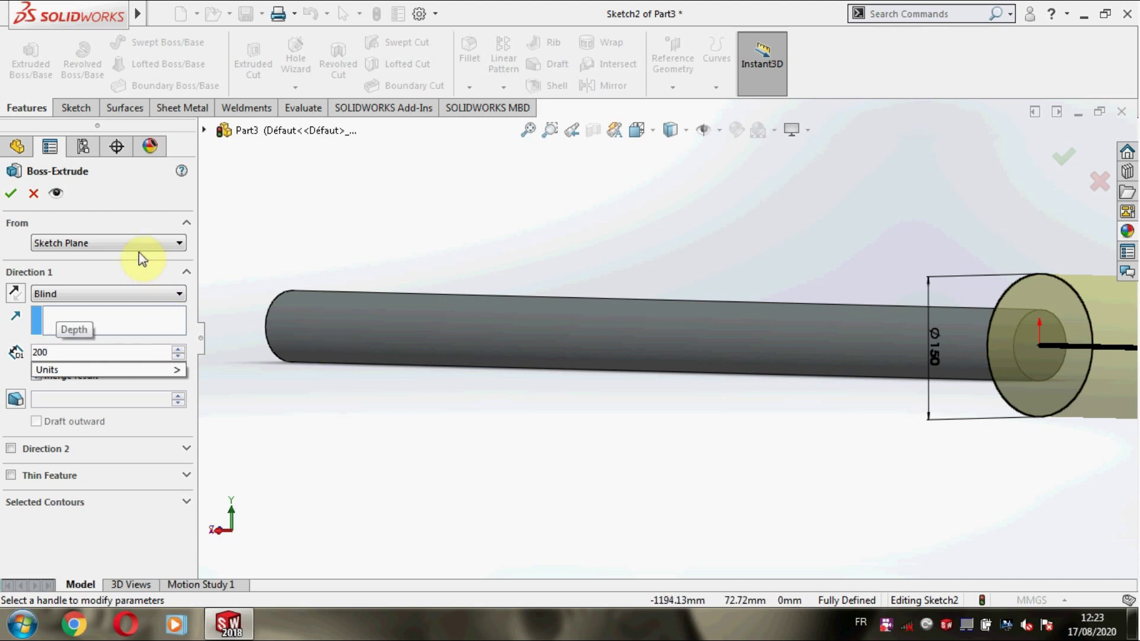
pyautogui.click(12, 193)
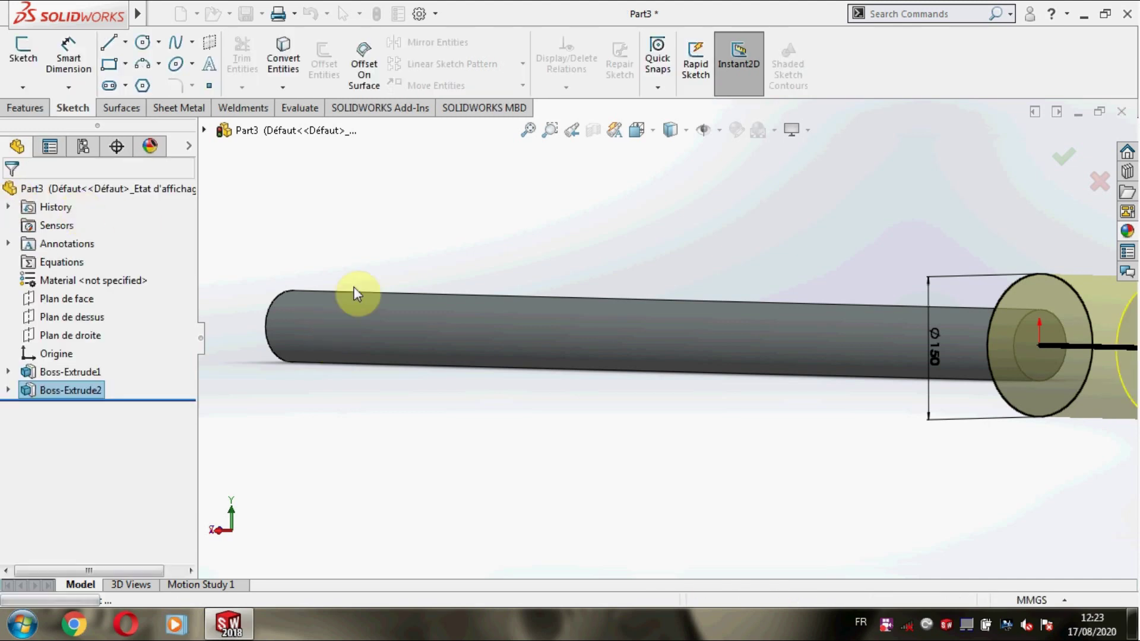
# Step: Open Sketch3 on Plan de dessus, viewed normal to the plane
pyautogui.click(734, 501)
pyautogui.scroll(2, 736, 500)
pyautogui.scroll(1, 753, 491)
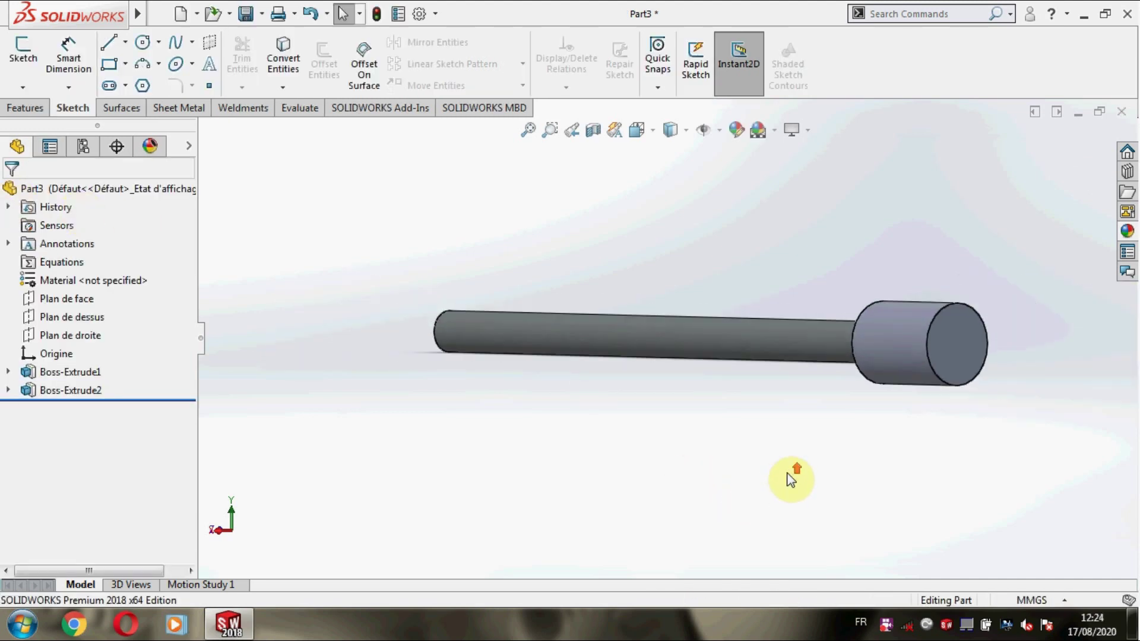
pyautogui.scroll(1, 784, 470)
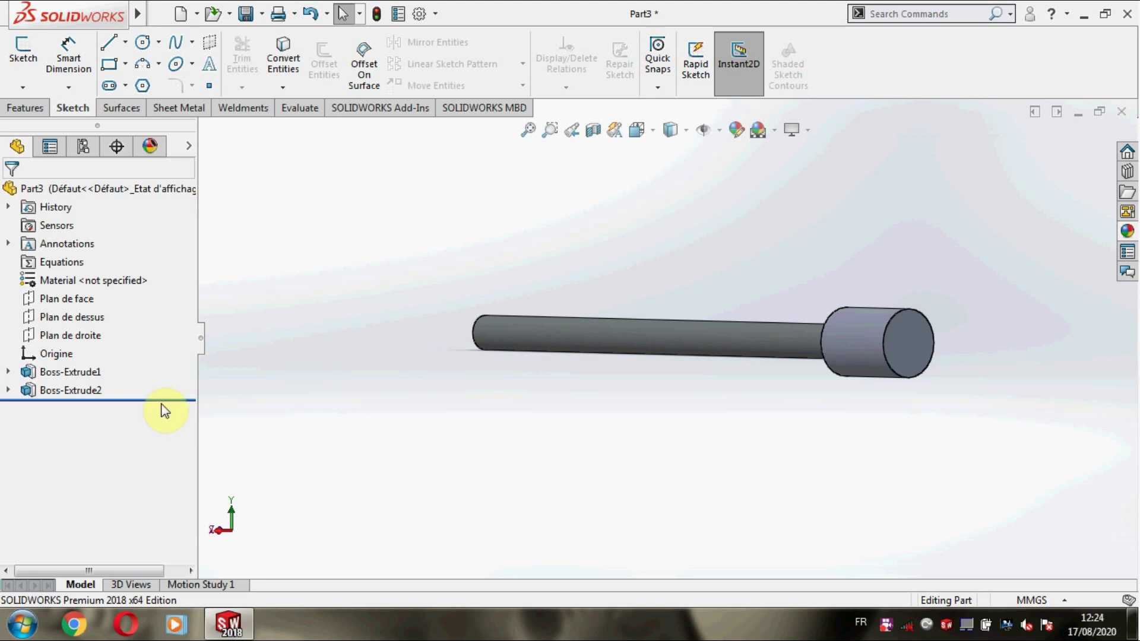
pyautogui.click(78, 324)
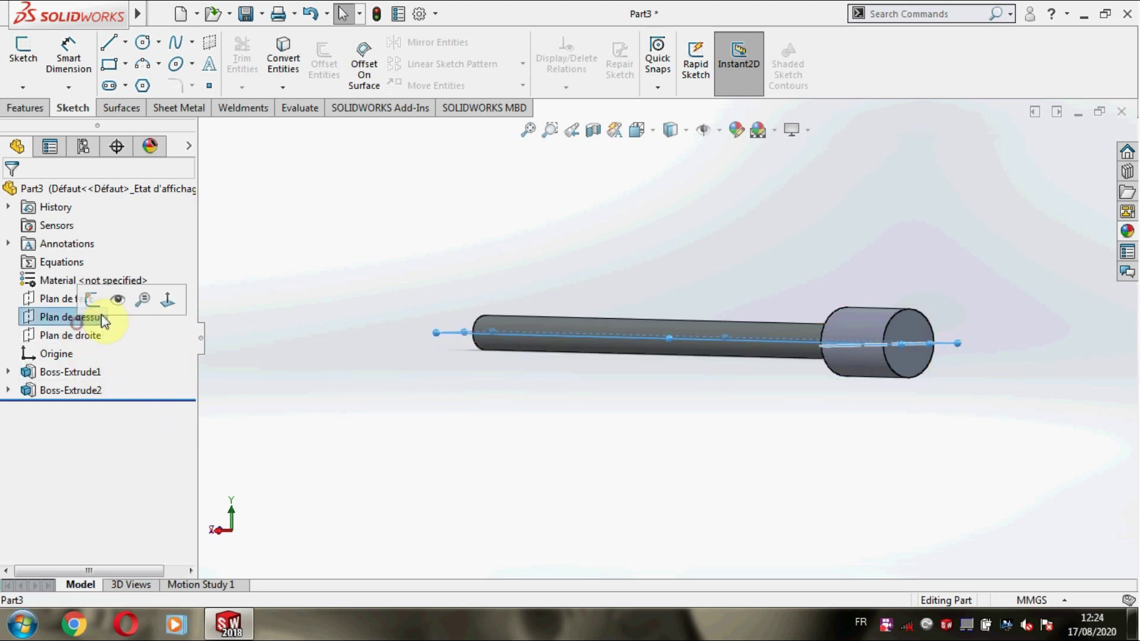
pyautogui.click(163, 304)
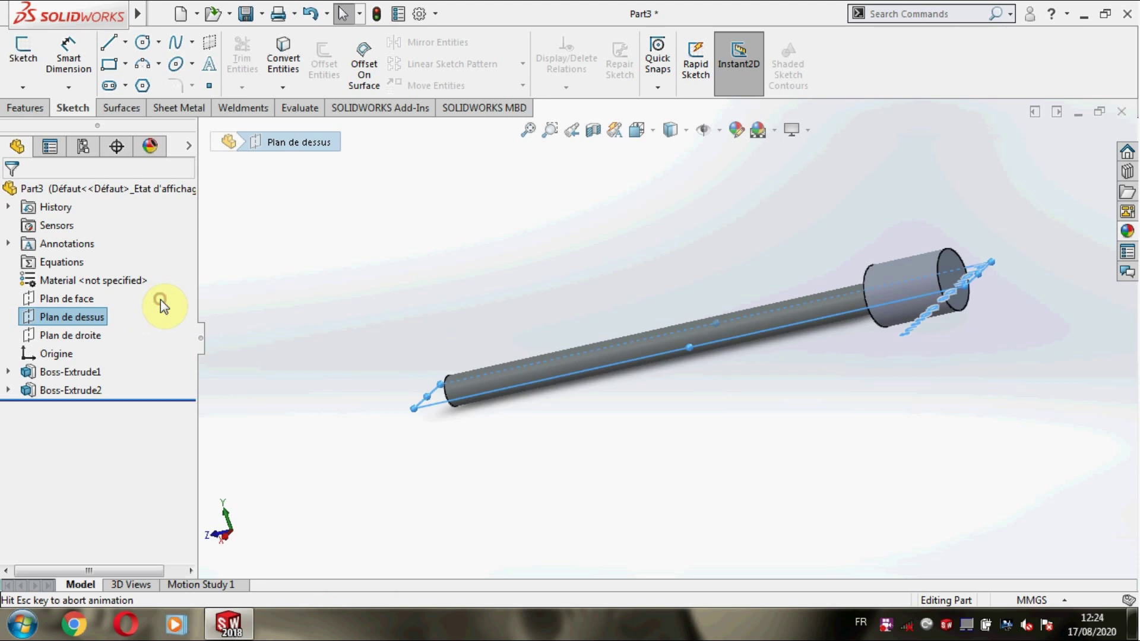
pyautogui.rightClick(96, 325)
pyautogui.click(109, 301)
pyautogui.scroll(-2, 706, 173)
pyautogui.scroll(-1, 619, 219)
pyautogui.scroll(-1, 654, 211)
# Step: Draw a circle over the head of the rod
pyautogui.click(850, 444)
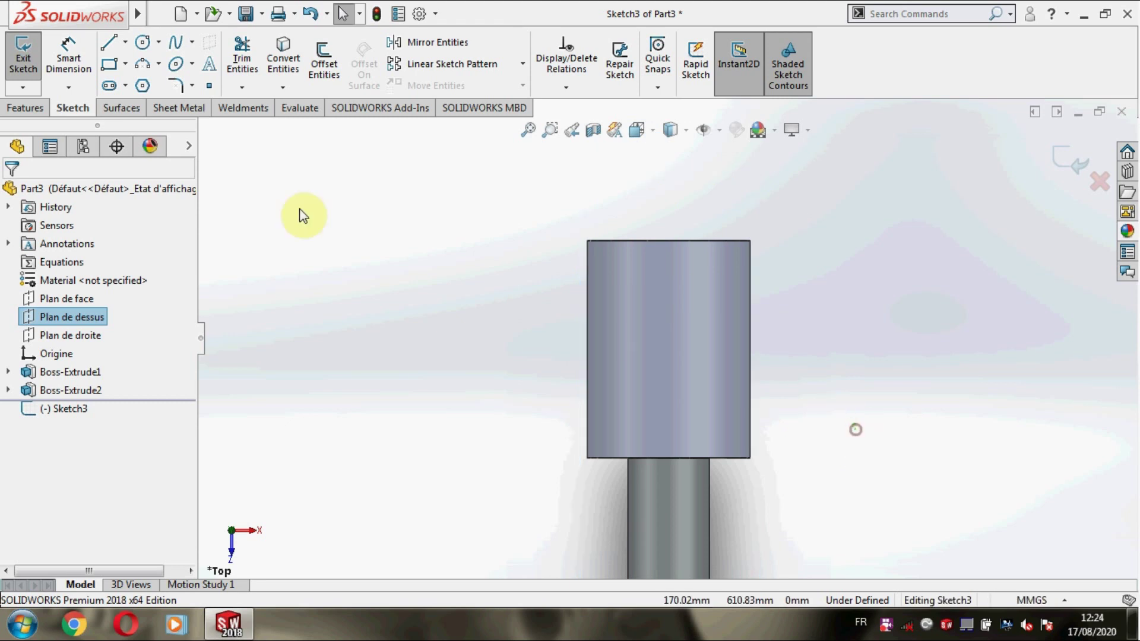
pyautogui.click(142, 44)
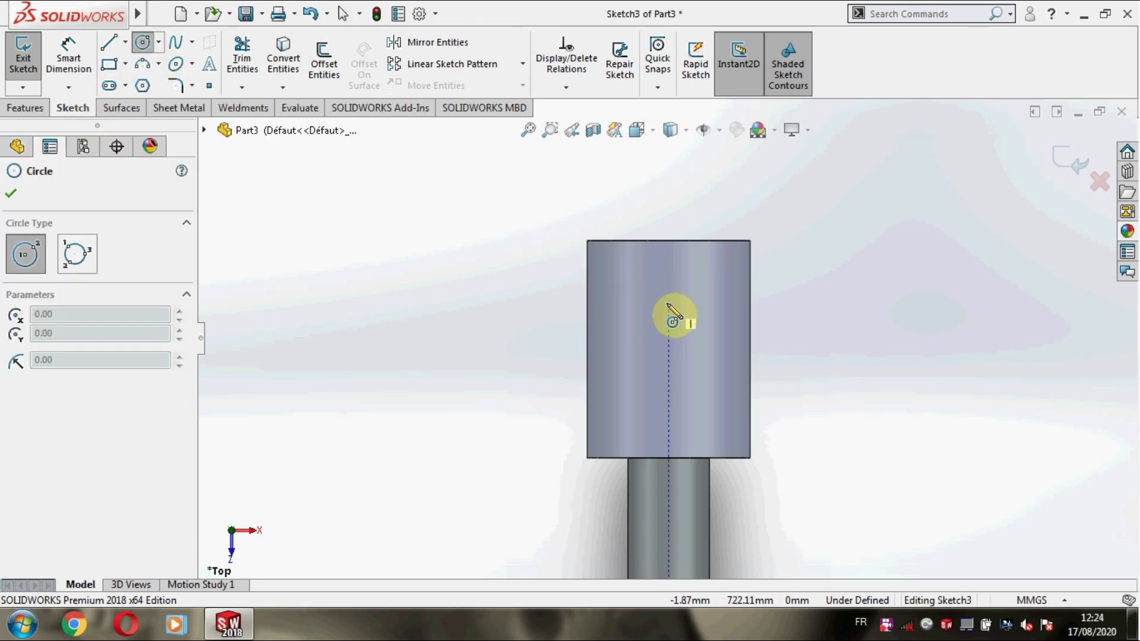
pyautogui.click(668, 290)
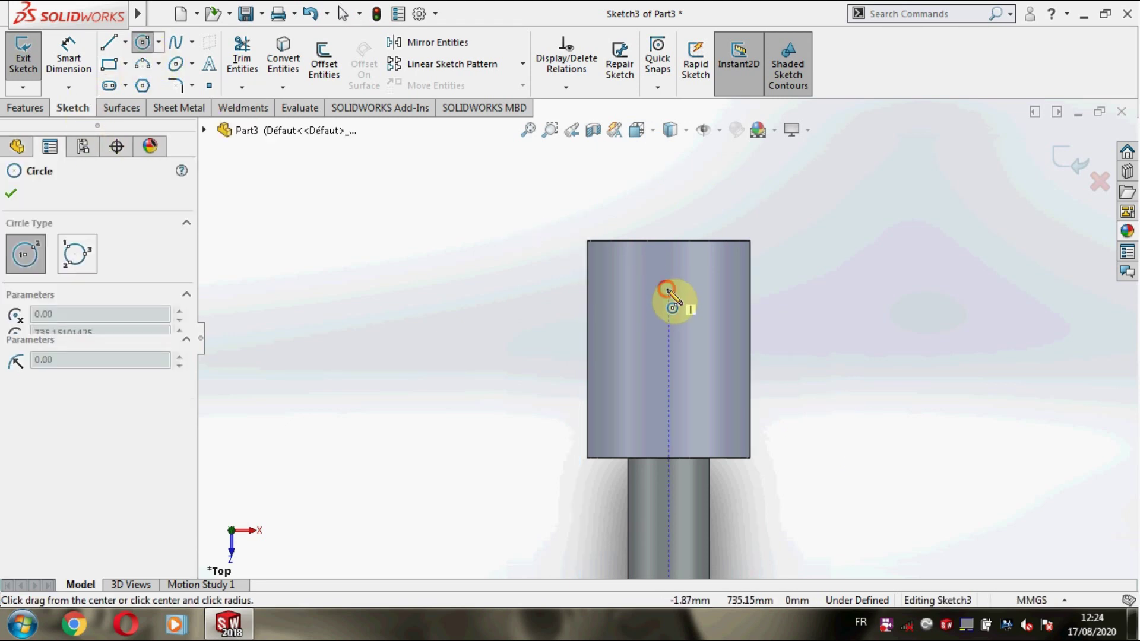
pyautogui.click(641, 271)
pyautogui.press('Escape')
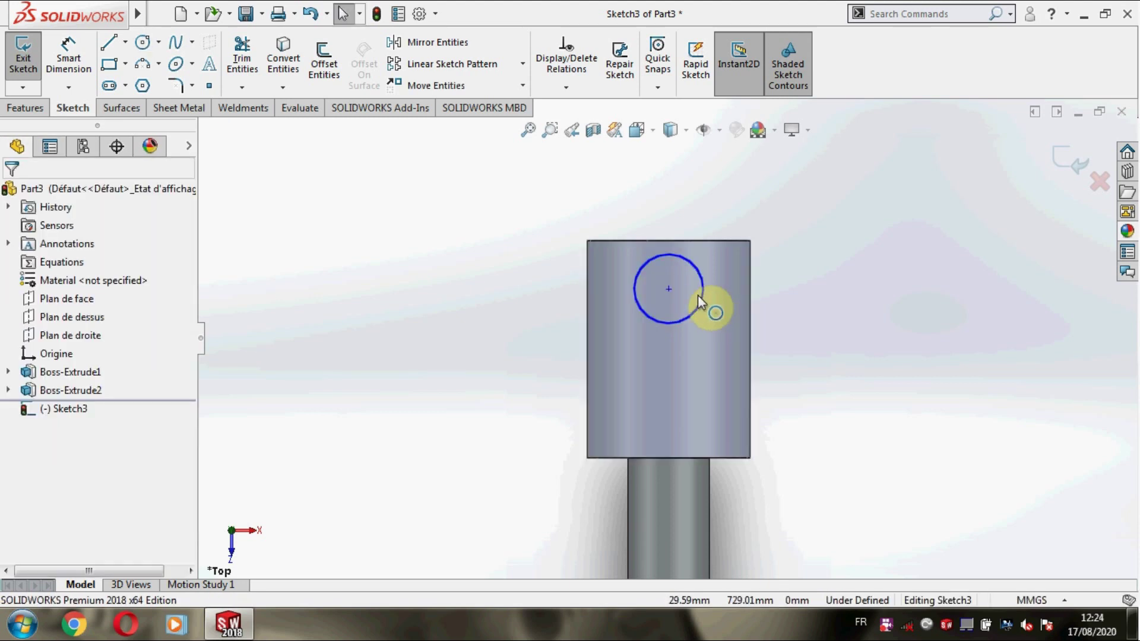
# Step: Add a Vertical relation between the circle's centre and the origin
pyautogui.click(669, 290)
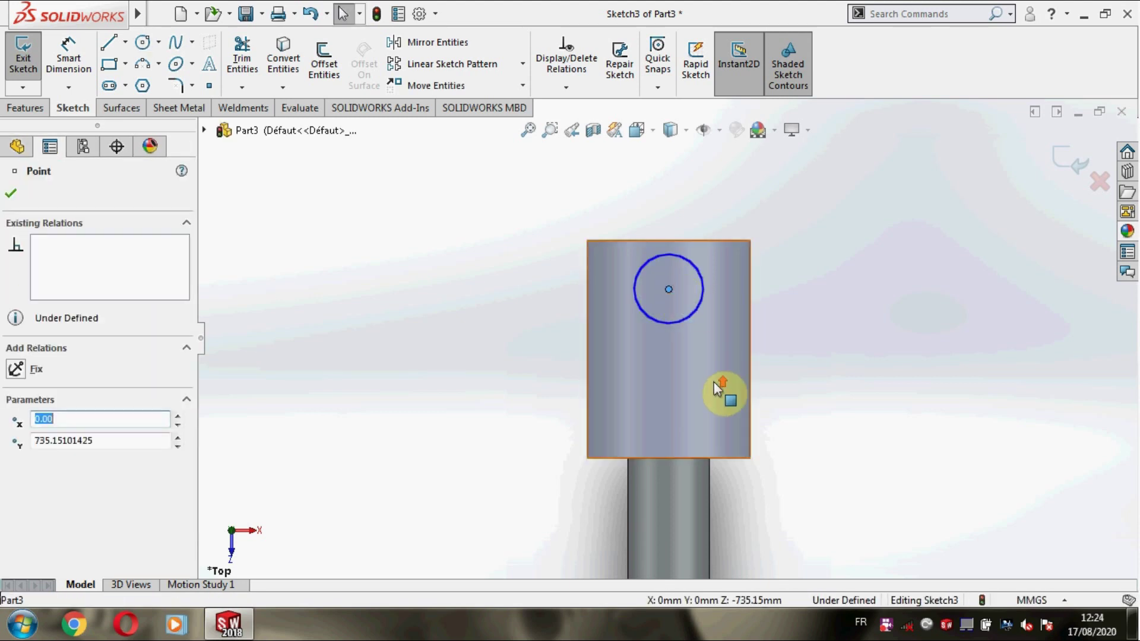
pyautogui.scroll(5, 715, 415)
pyautogui.scroll(2, 671, 510)
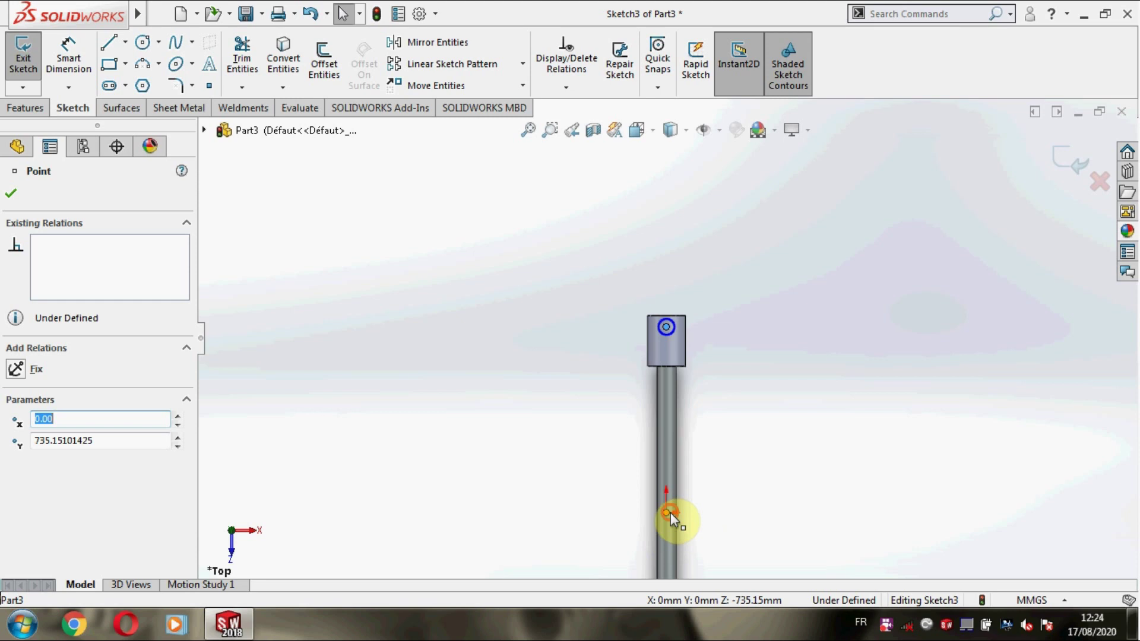
pyautogui.keyDown('ctrl'); pyautogui.click(667, 513); pyautogui.keyUp('ctrl')
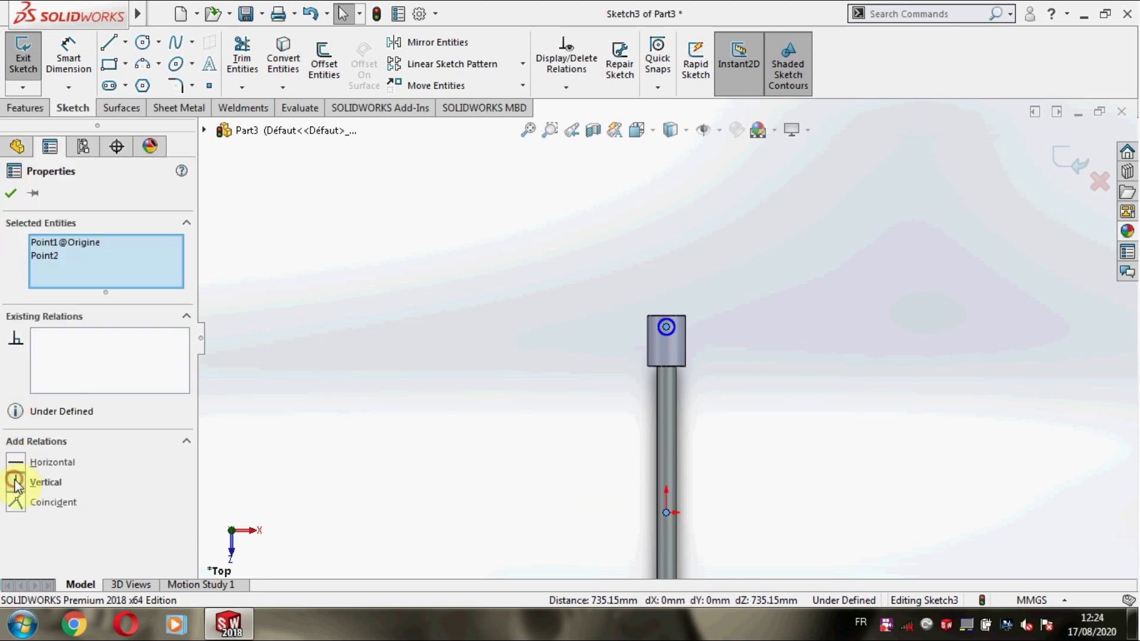
pyautogui.click(7, 191)
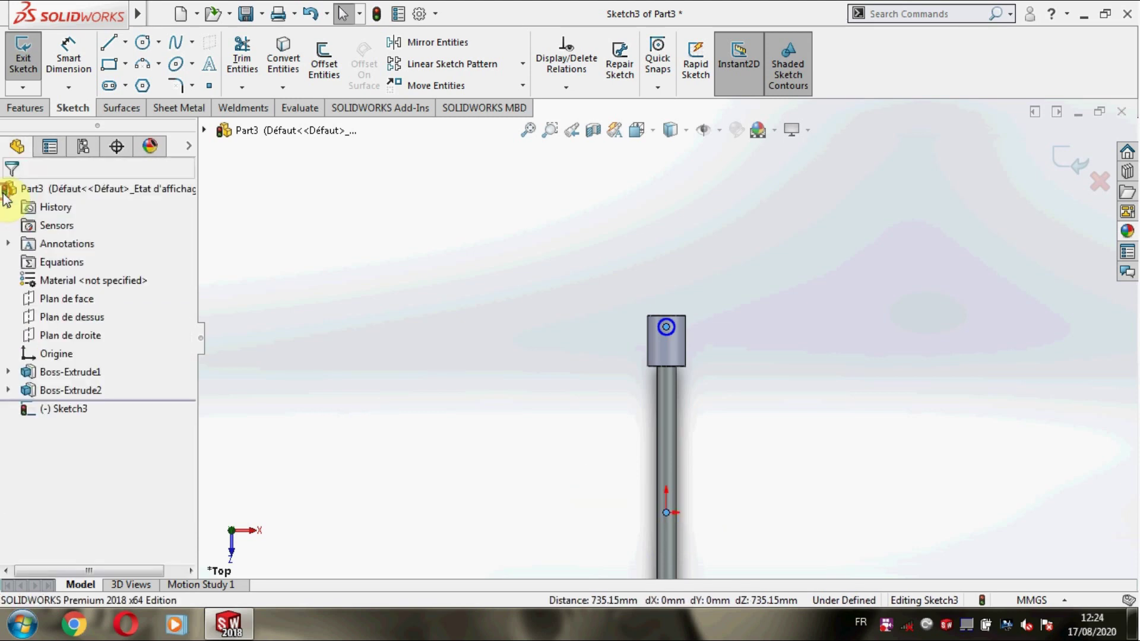
pyautogui.click(68, 59)
pyautogui.scroll(-2, 409, 261)
# Step: Set the hole circle's diameter to 50 mm
pyautogui.scroll(-2, 416, 267)
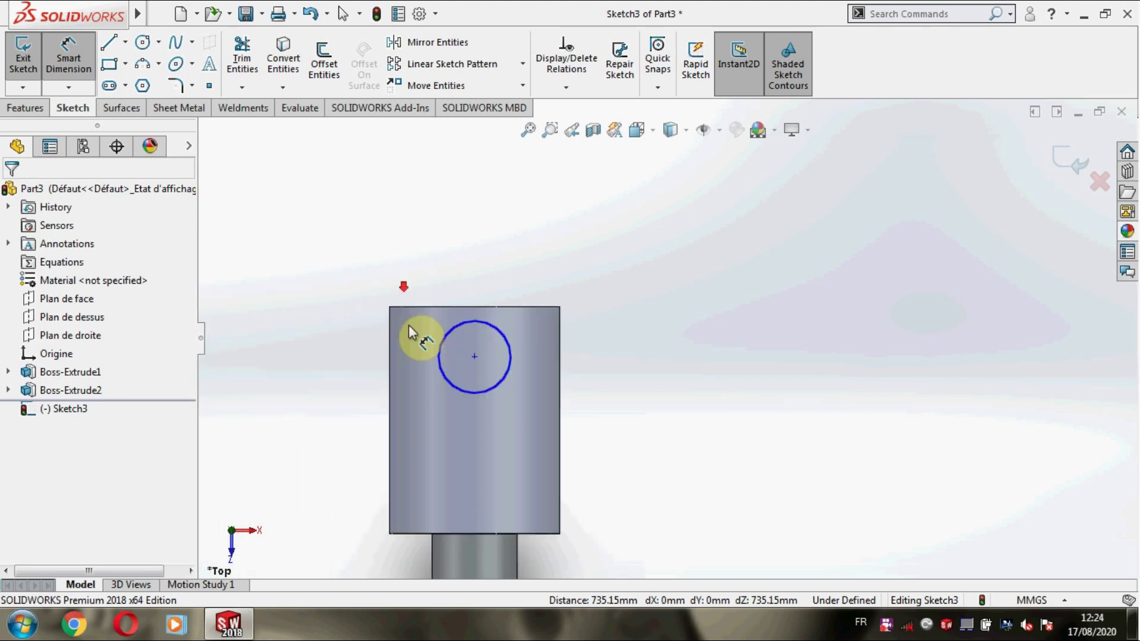
pyautogui.click(513, 368)
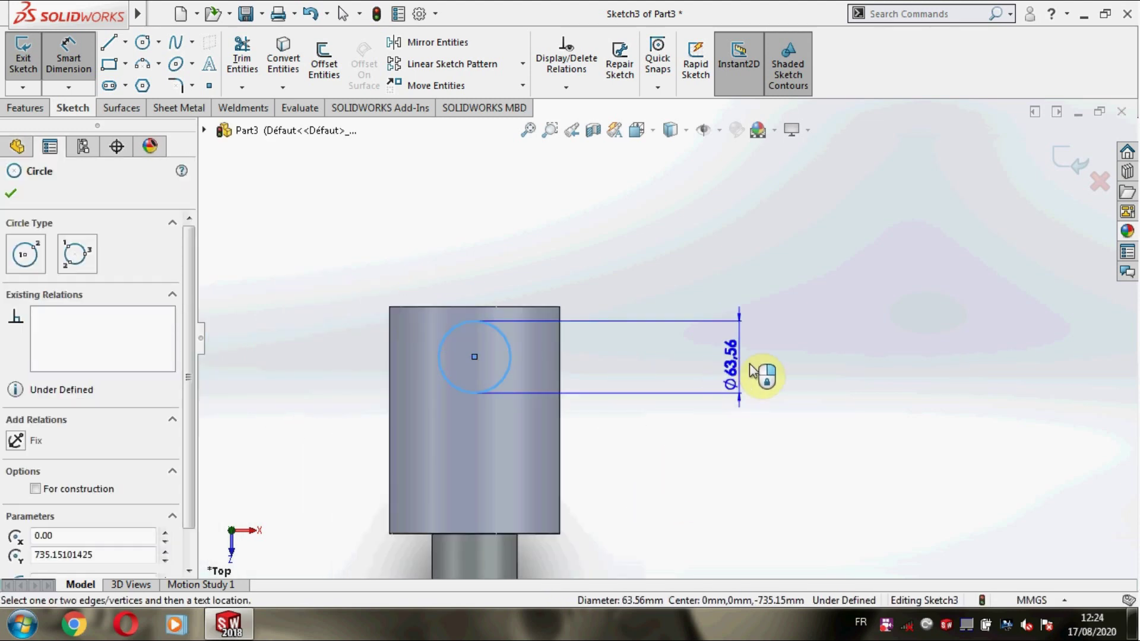
pyautogui.click(752, 374)
pyautogui.write('50')
pyautogui.press('Return')
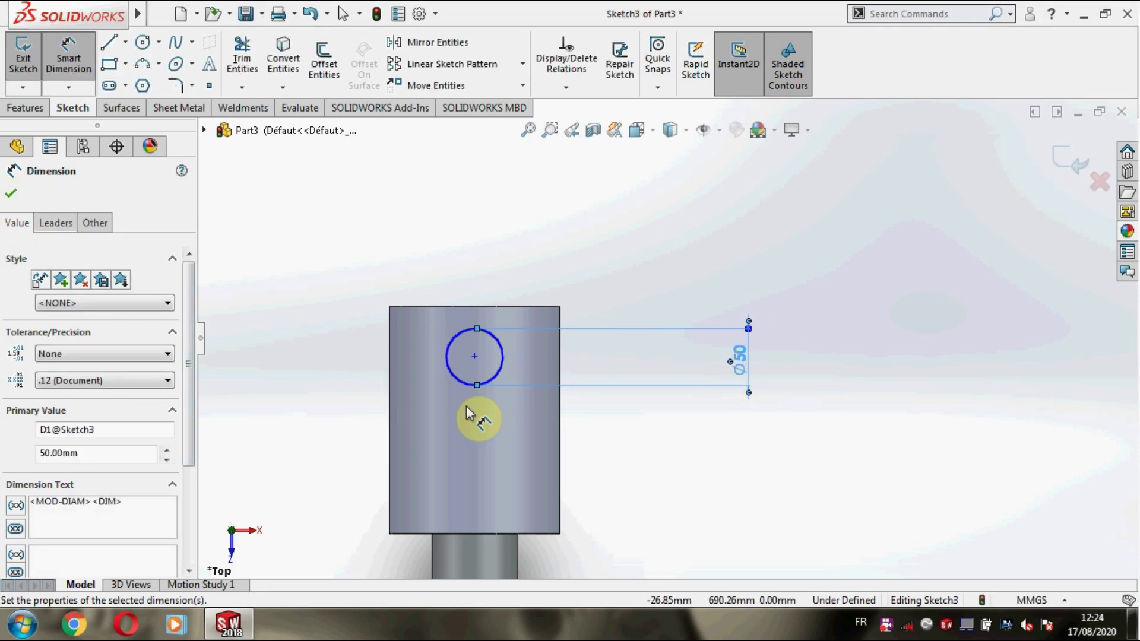
# Step: Place the circle's centre 60.24 mm from the head's top edge
pyautogui.click(477, 357)
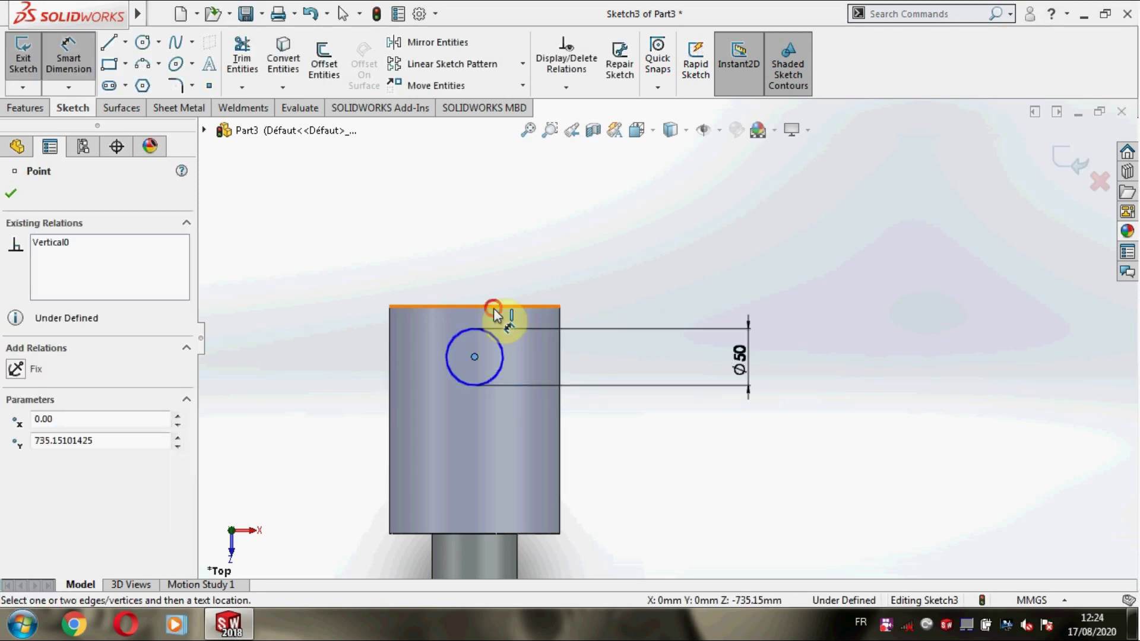
pyautogui.click(493, 308)
pyautogui.click(667, 282)
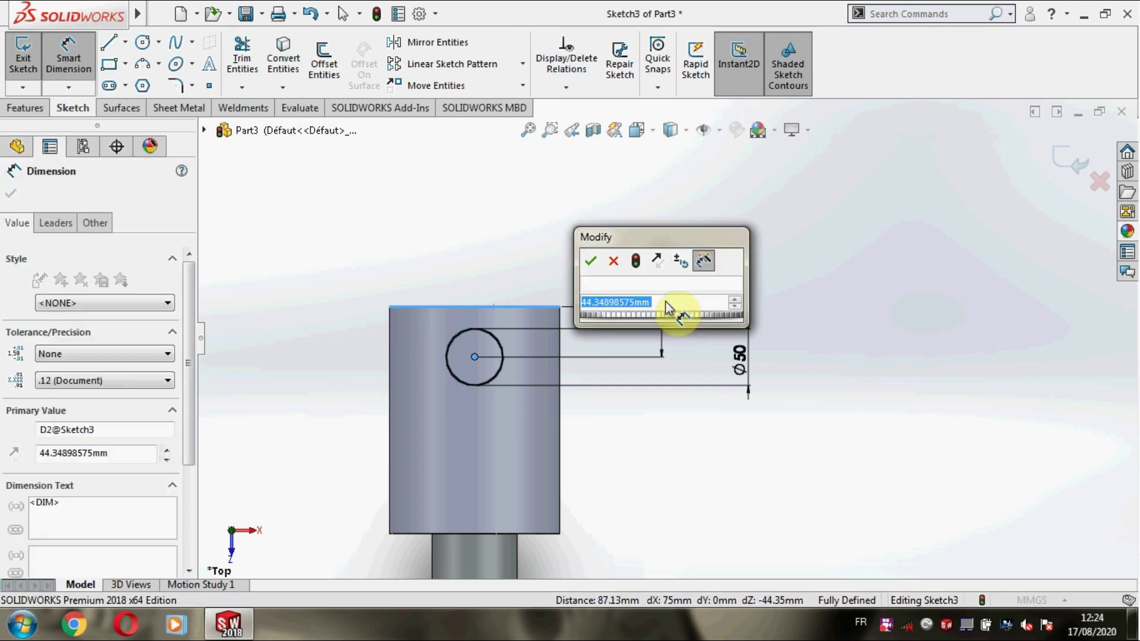
pyautogui.write('60.24')
pyautogui.press('Return')
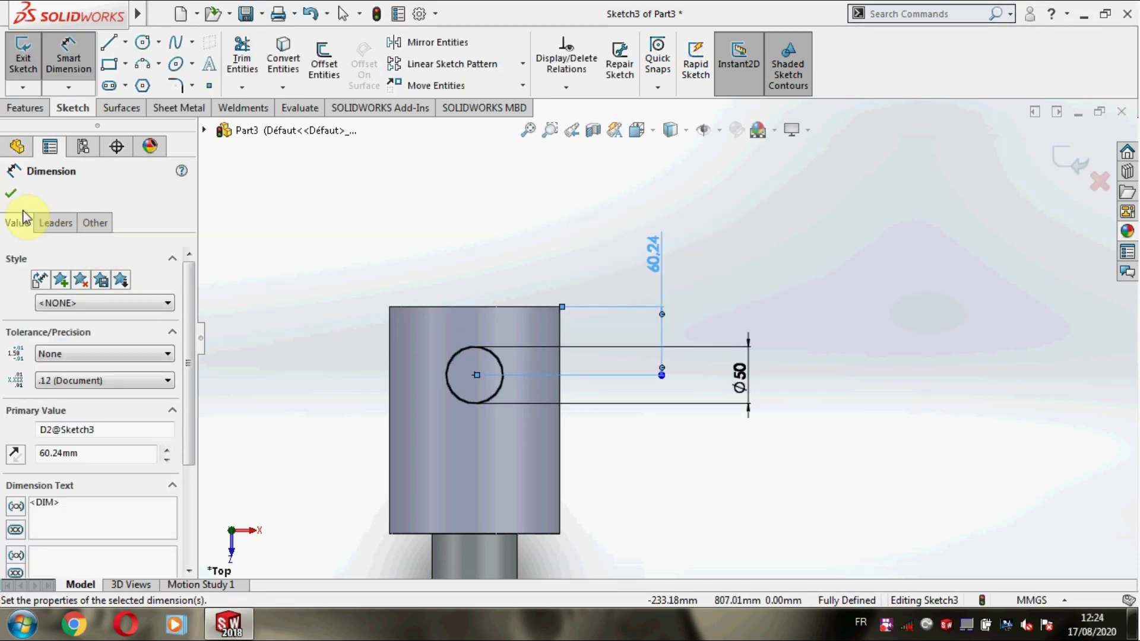
pyautogui.click(16, 194)
# Step: Draw a vertical construction centerline up from the head's bottom-edge midpoint
pyautogui.click(125, 42)
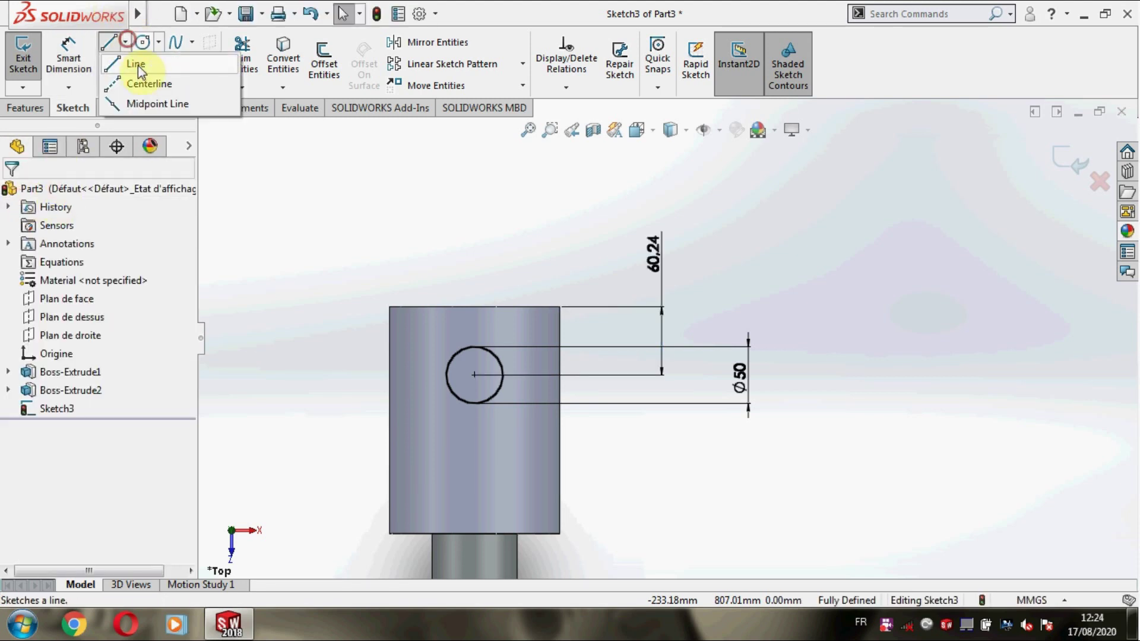
pyautogui.click(142, 86)
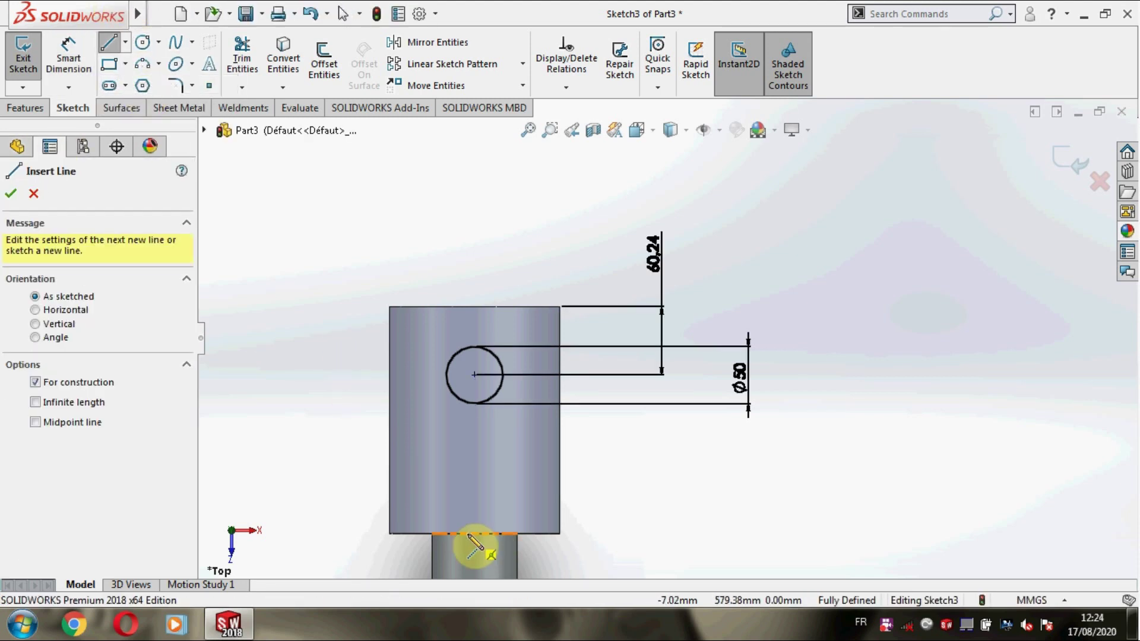
pyautogui.click(475, 534)
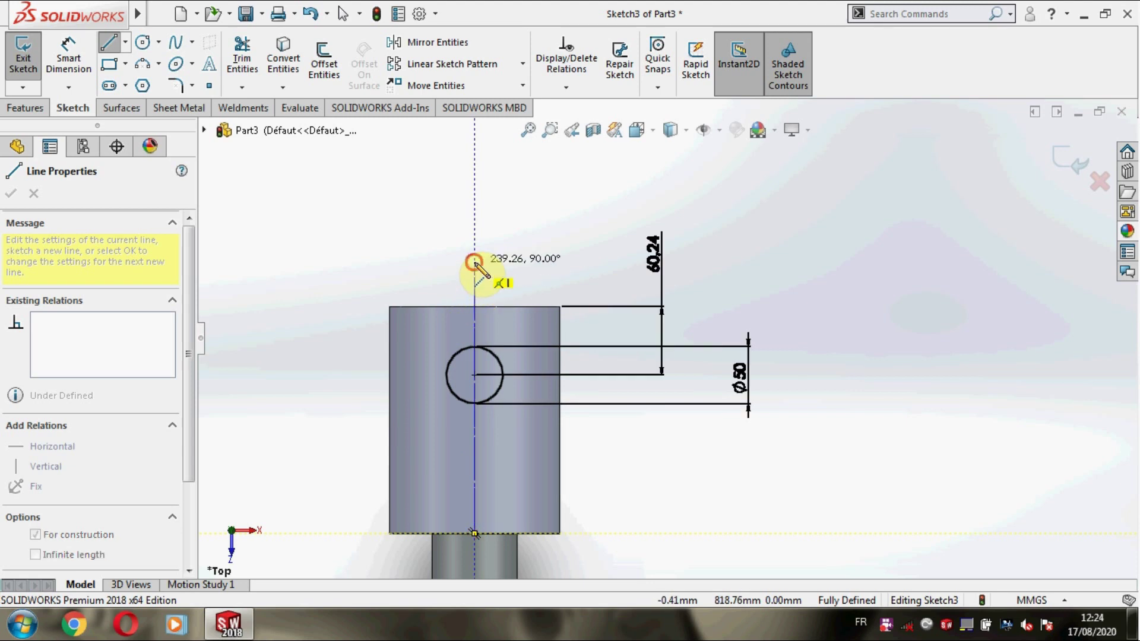
pyautogui.click(475, 261)
pyautogui.press('Escape')
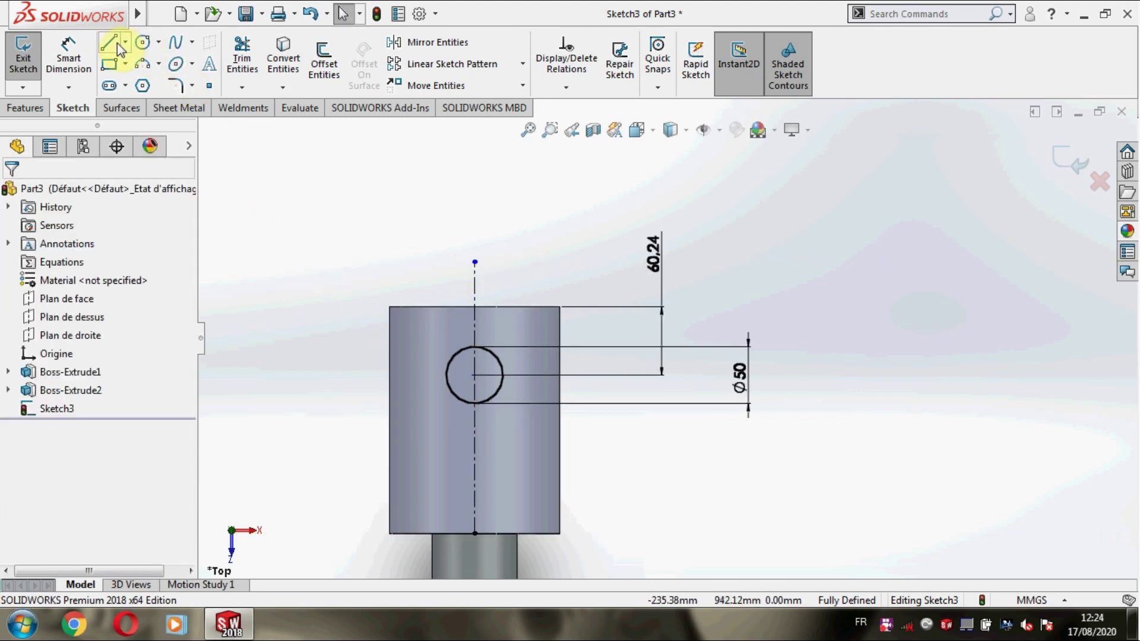
# Step: Draw a slanted line, vertical line and tangent arc ending on the centreline
pyautogui.click(559, 532)
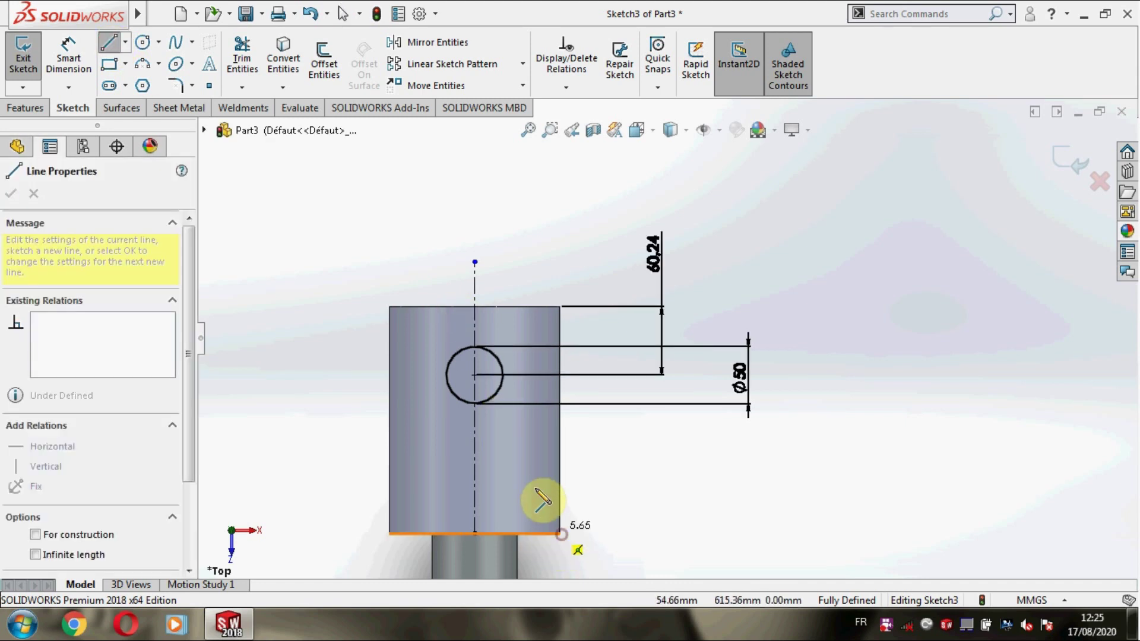
pyautogui.click(526, 472)
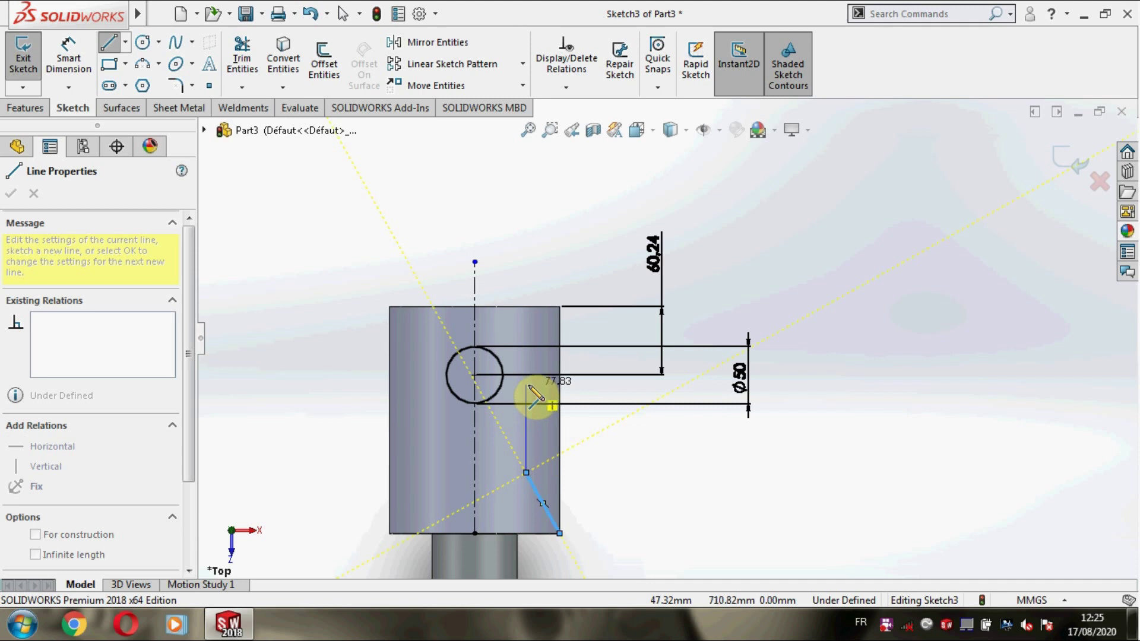
pyautogui.click(527, 385)
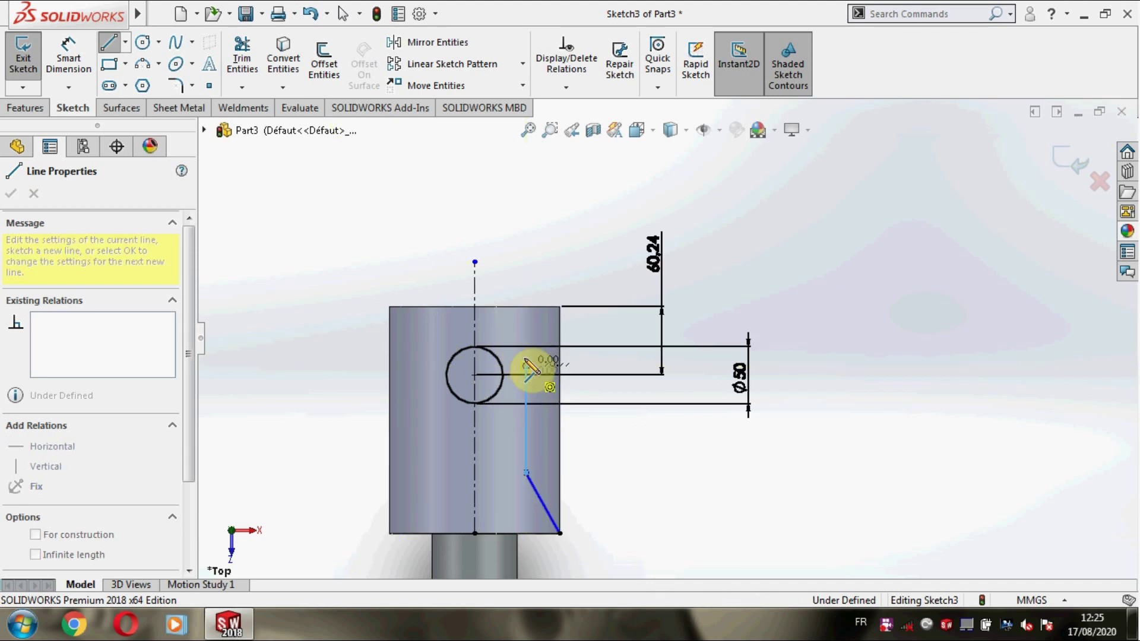
pyautogui.click(526, 367)
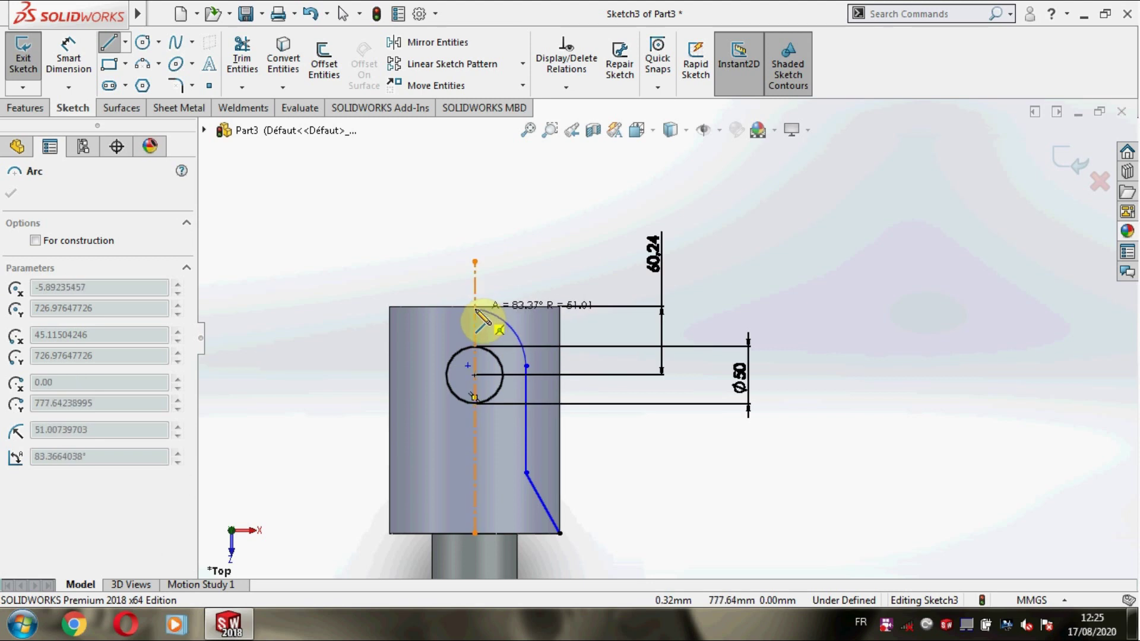
pyautogui.click(475, 307)
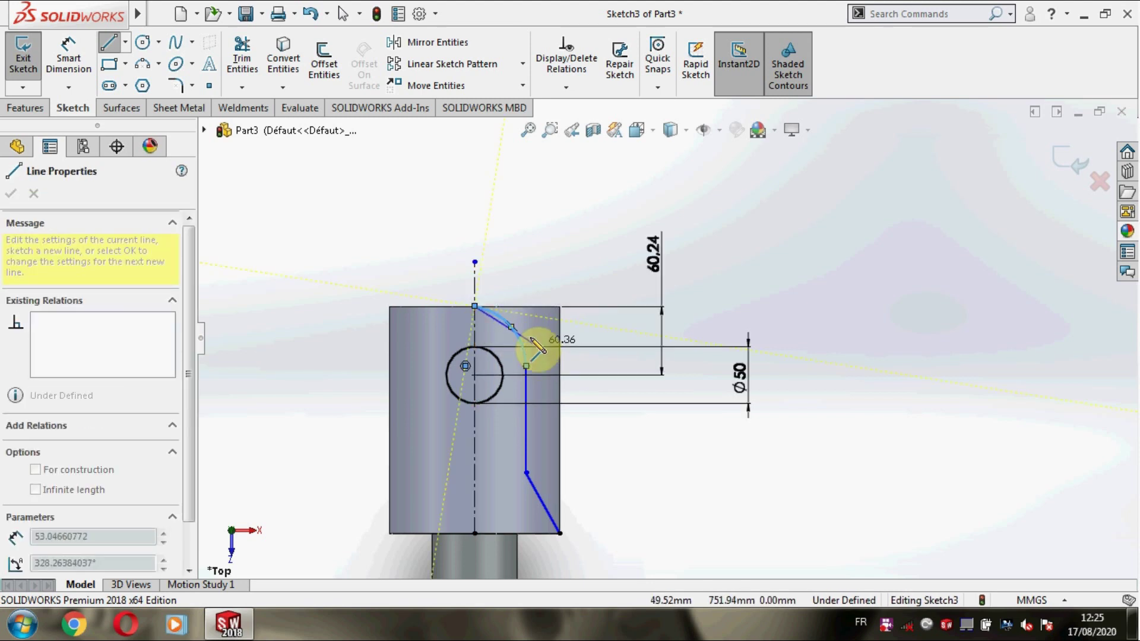
pyautogui.press('Escape')
pyautogui.scroll(-1, 501, 304)
pyautogui.scroll(-3, 505, 307)
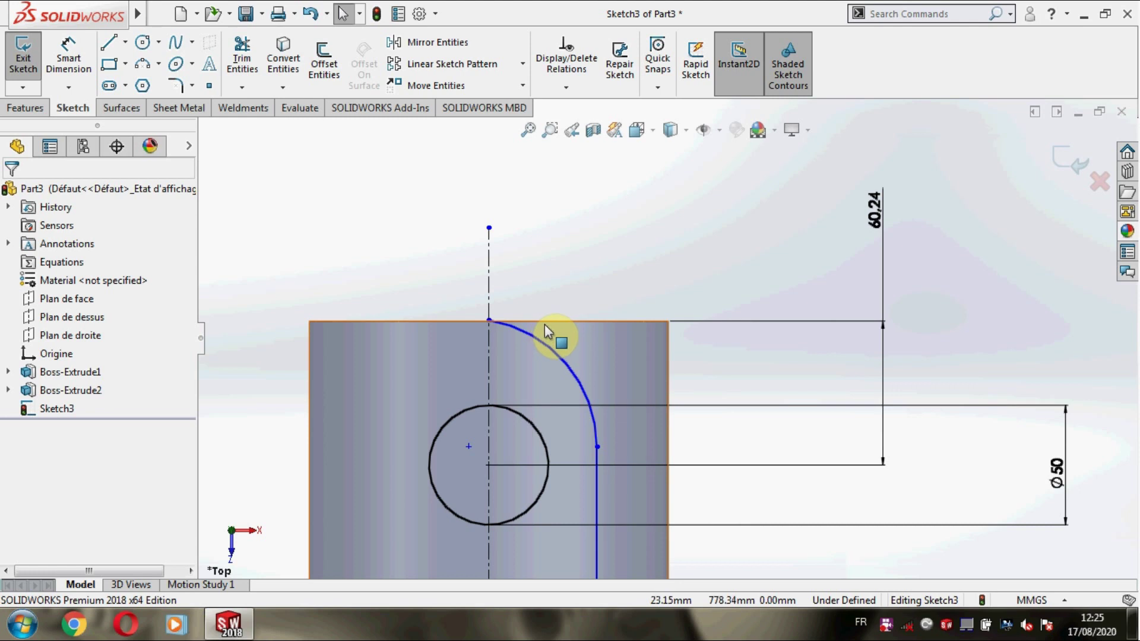
# Step: Make the arc's top end coincident with the top edge and its lower end level with the hole centre
pyautogui.click(490, 321)
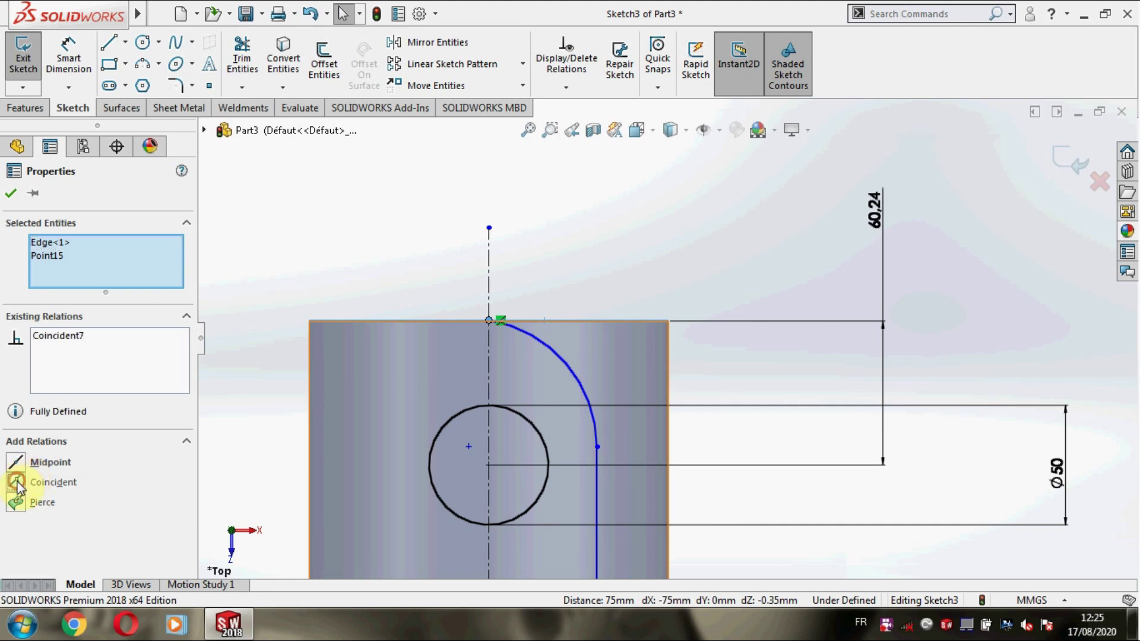
pyautogui.click(10, 194)
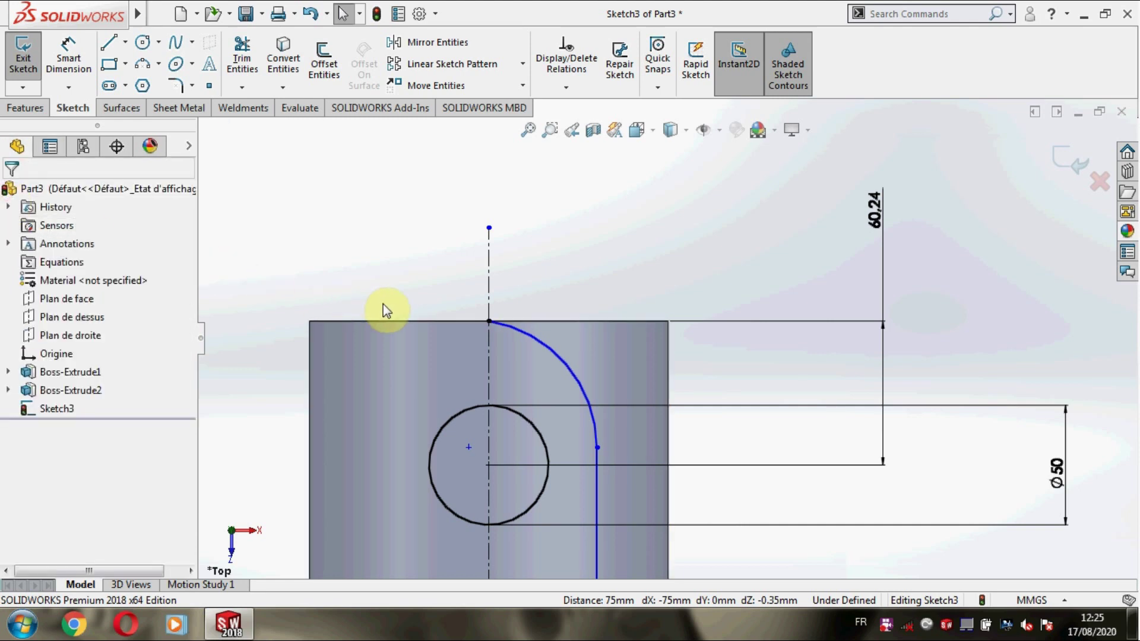
pyautogui.scroll(1, 587, 436)
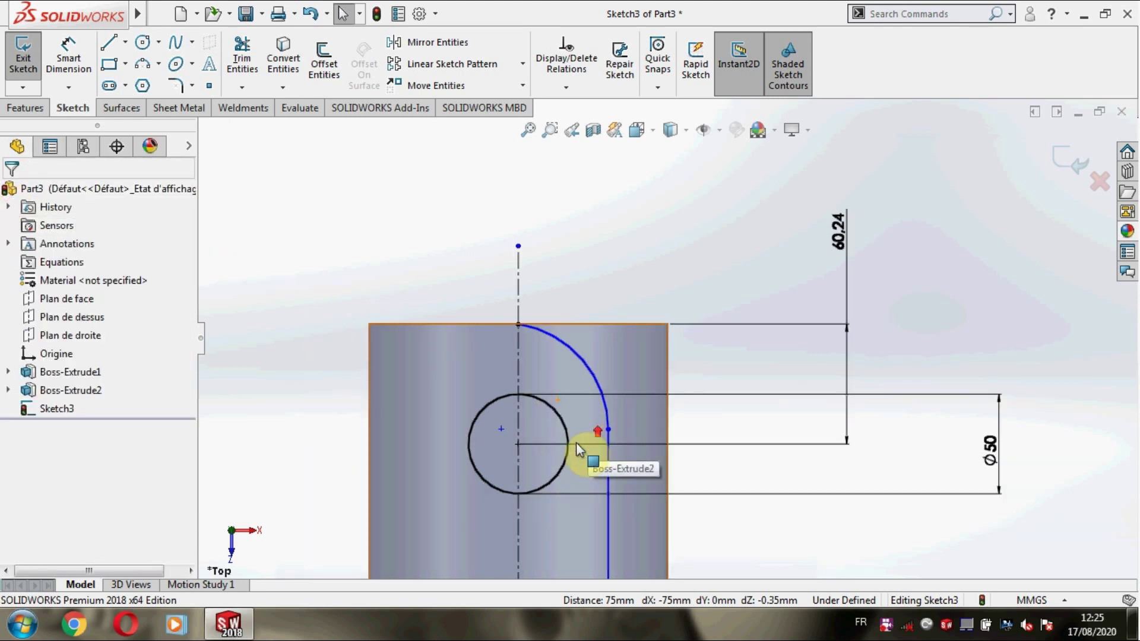
pyautogui.click(518, 444)
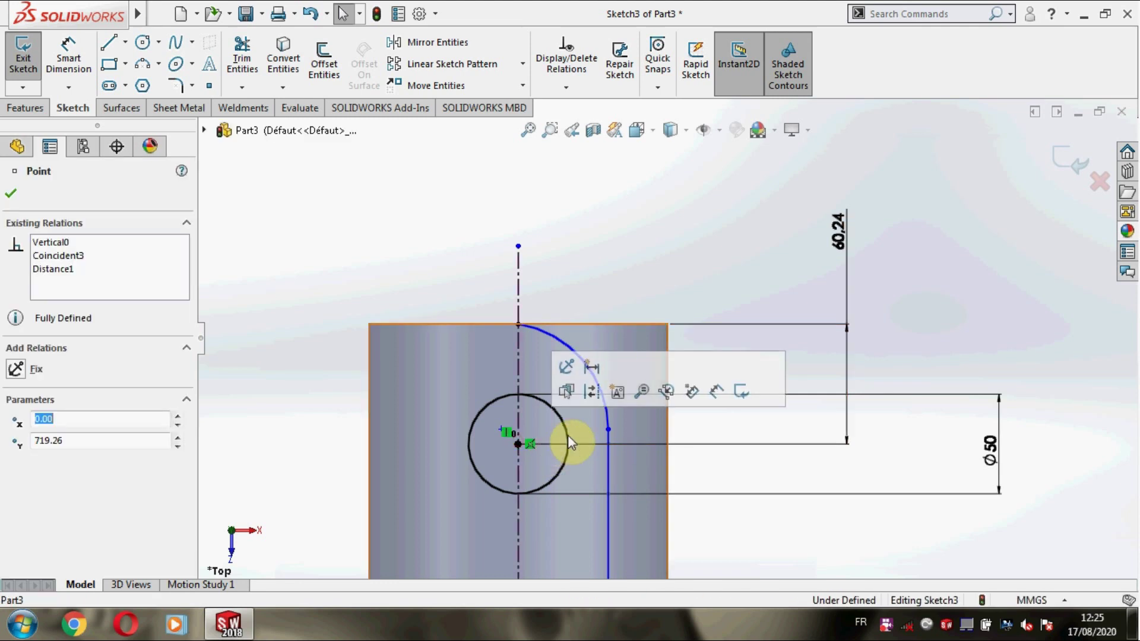
pyautogui.keyDown('ctrl'); pyautogui.click(606, 429); pyautogui.keyUp('ctrl')
pyautogui.click(14, 462)
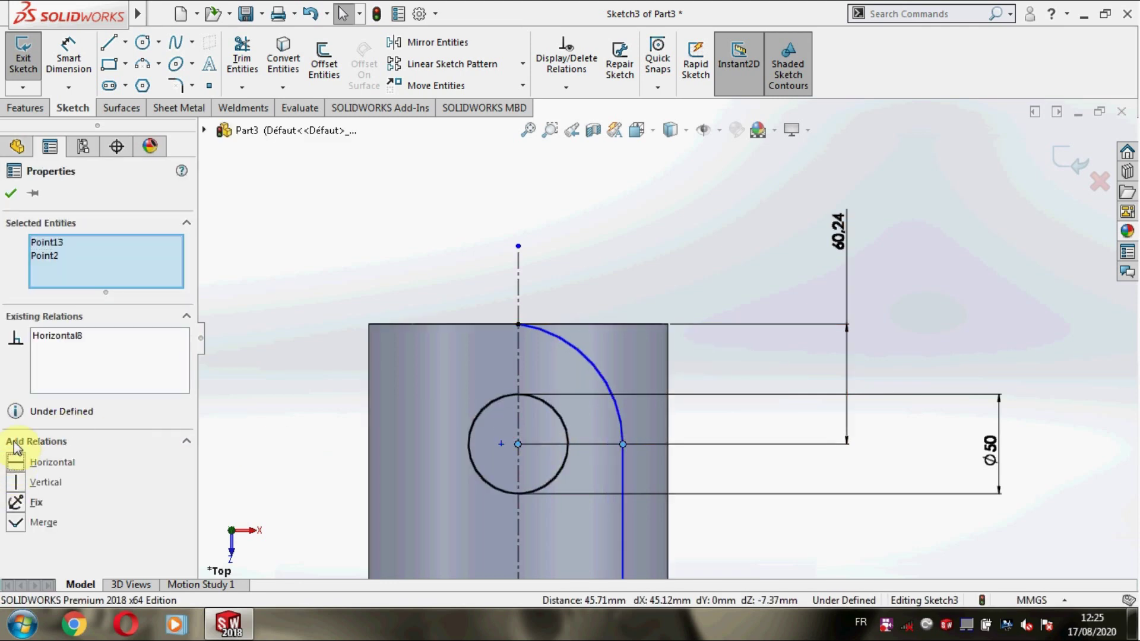
pyautogui.click(10, 194)
# Step: Dimension the arc radius to 60.24
pyautogui.click(68, 58)
pyautogui.click(585, 363)
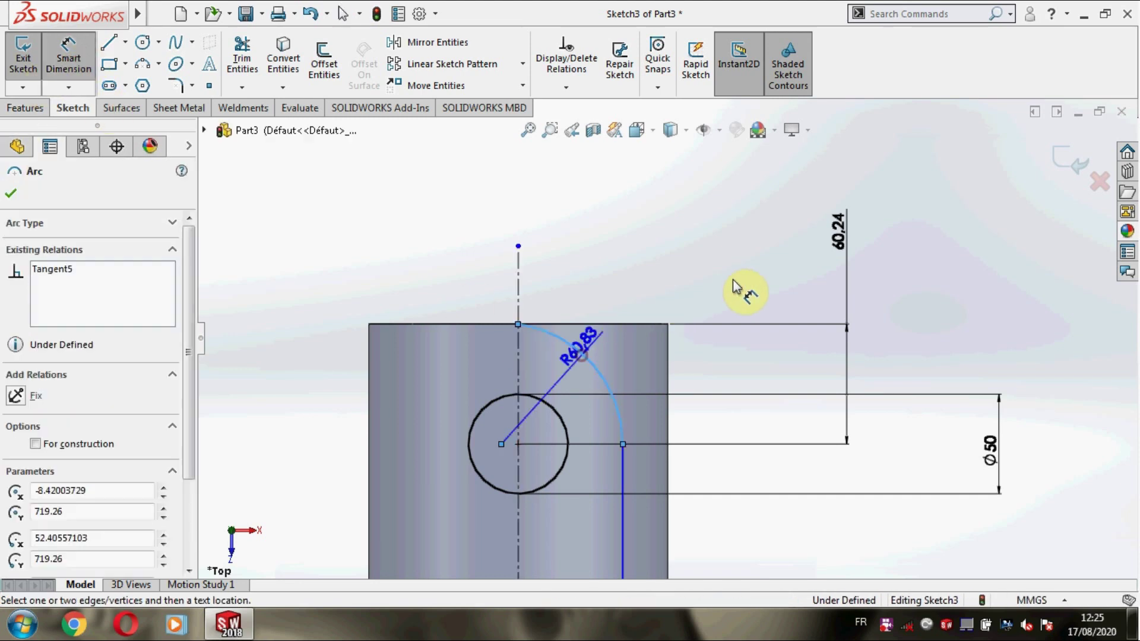
pyautogui.click(725, 259)
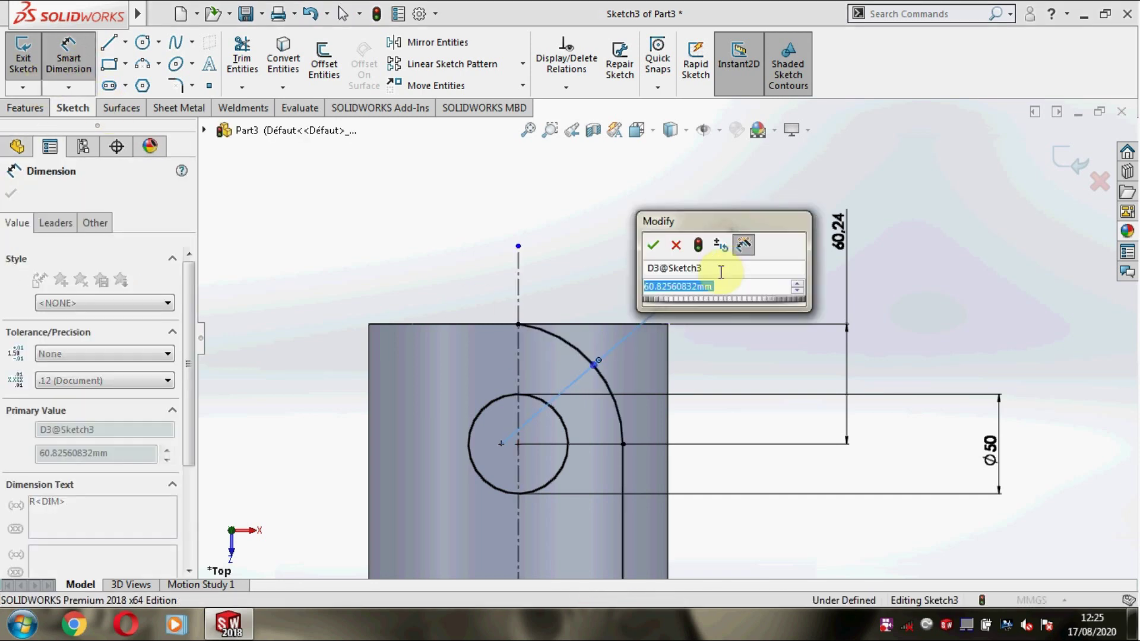
pyautogui.write('60.')
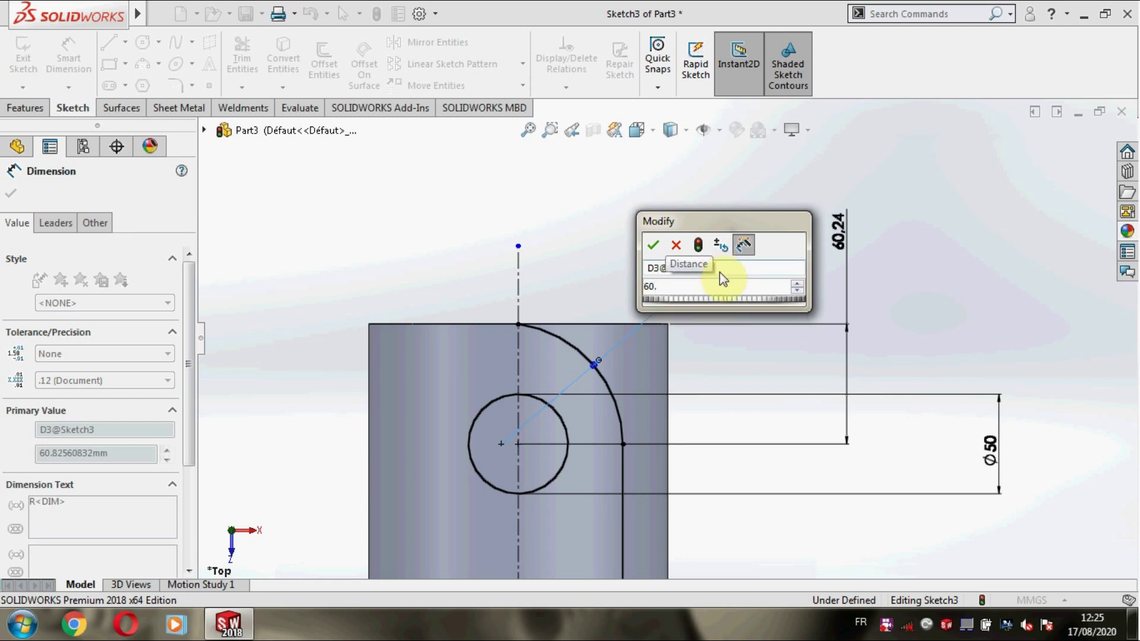
pyautogui.write('24')
pyautogui.press('Return')
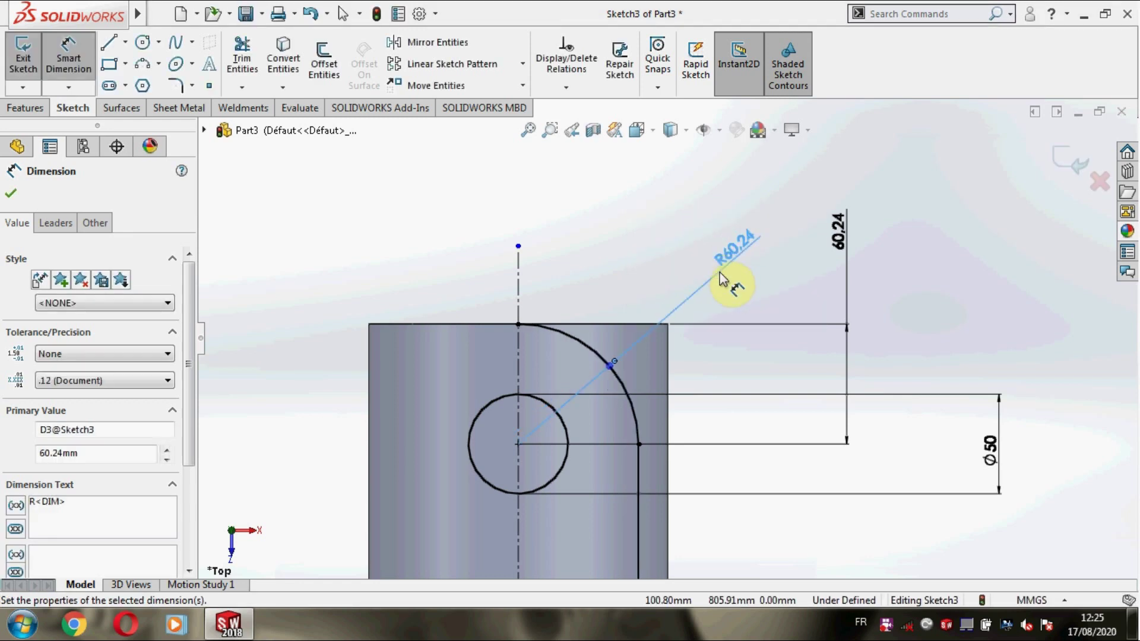
pyautogui.click(19, 199)
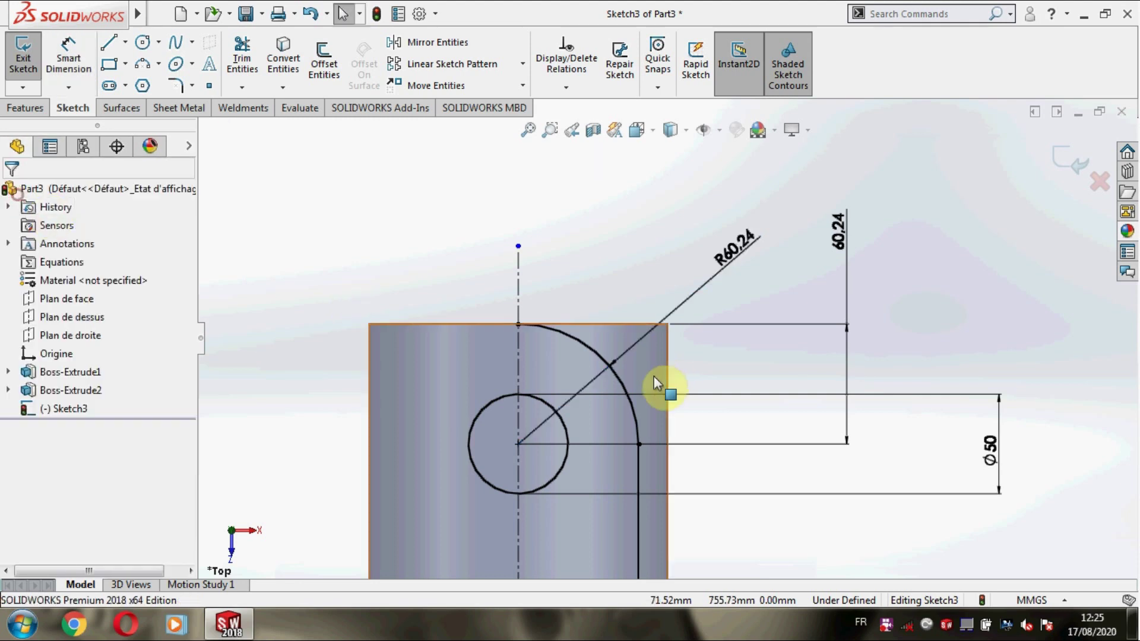
# Step: Dimension the vertical line to 72.71 mm
pyautogui.scroll(3, 653, 377)
pyautogui.click(55, 62)
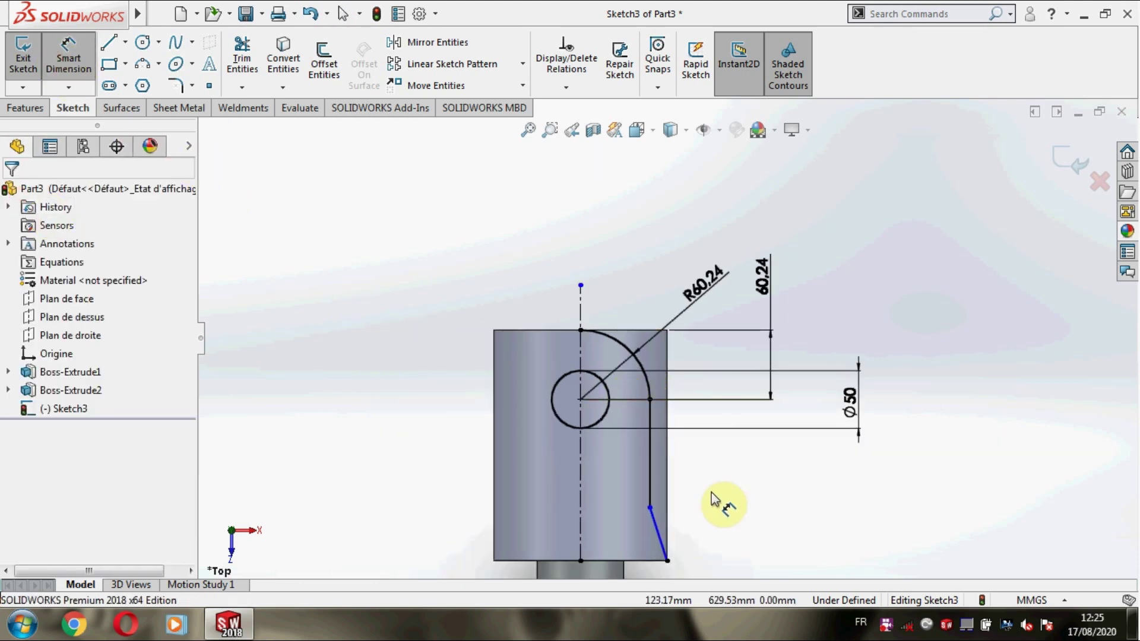
pyautogui.click(649, 465)
pyautogui.click(710, 474)
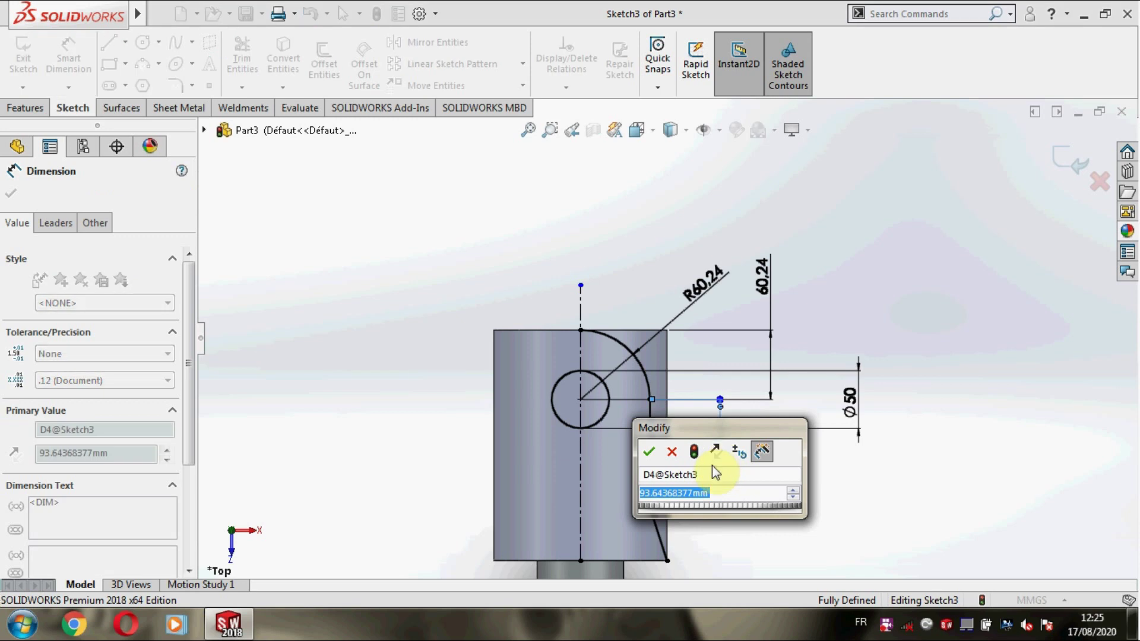
pyautogui.write('72')
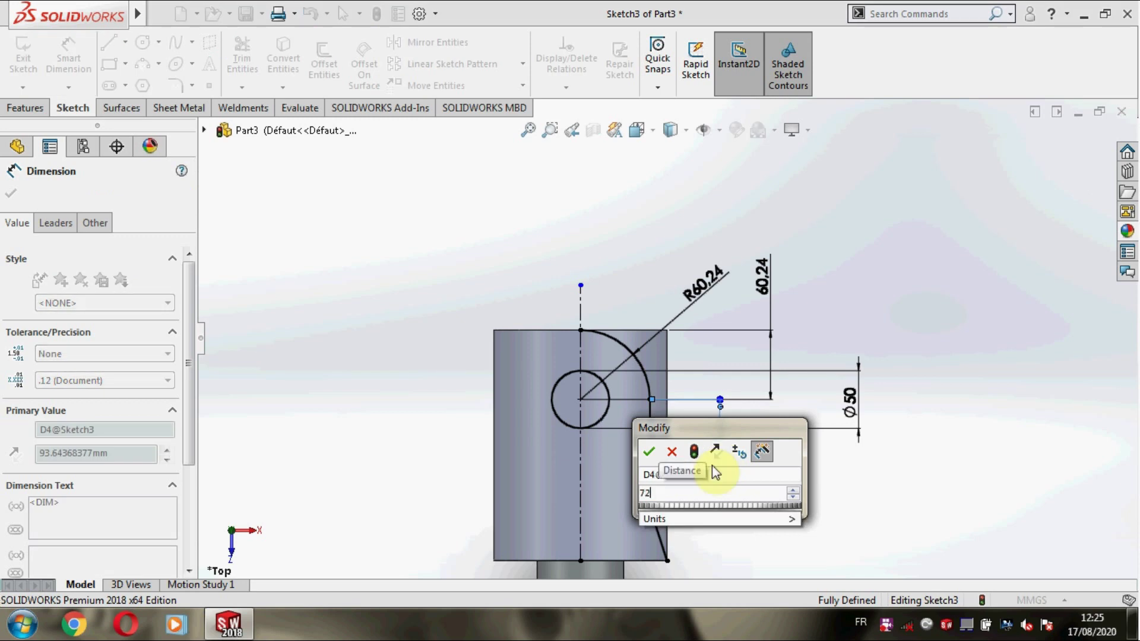
pyautogui.write('.')
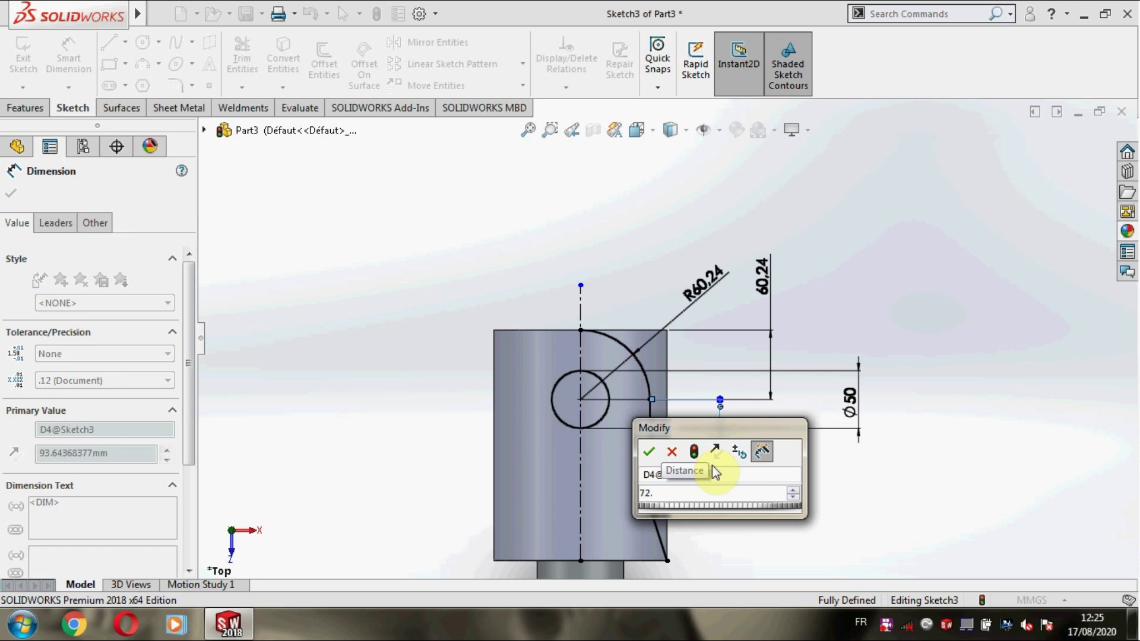
pyautogui.write('71')
pyautogui.press('Return')
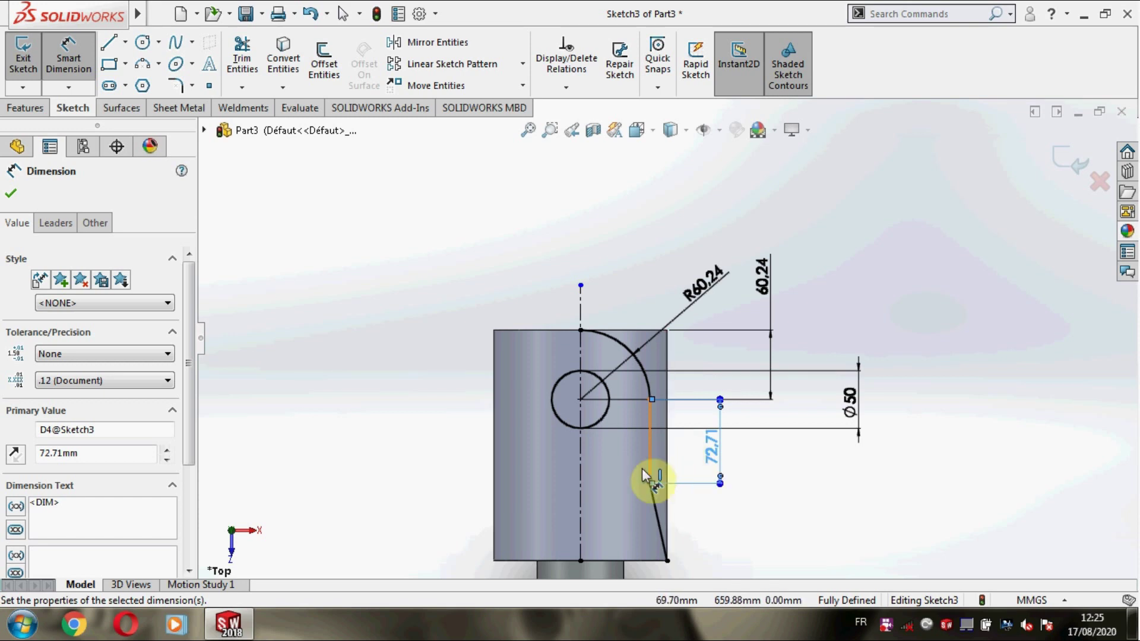
pyautogui.click(12, 193)
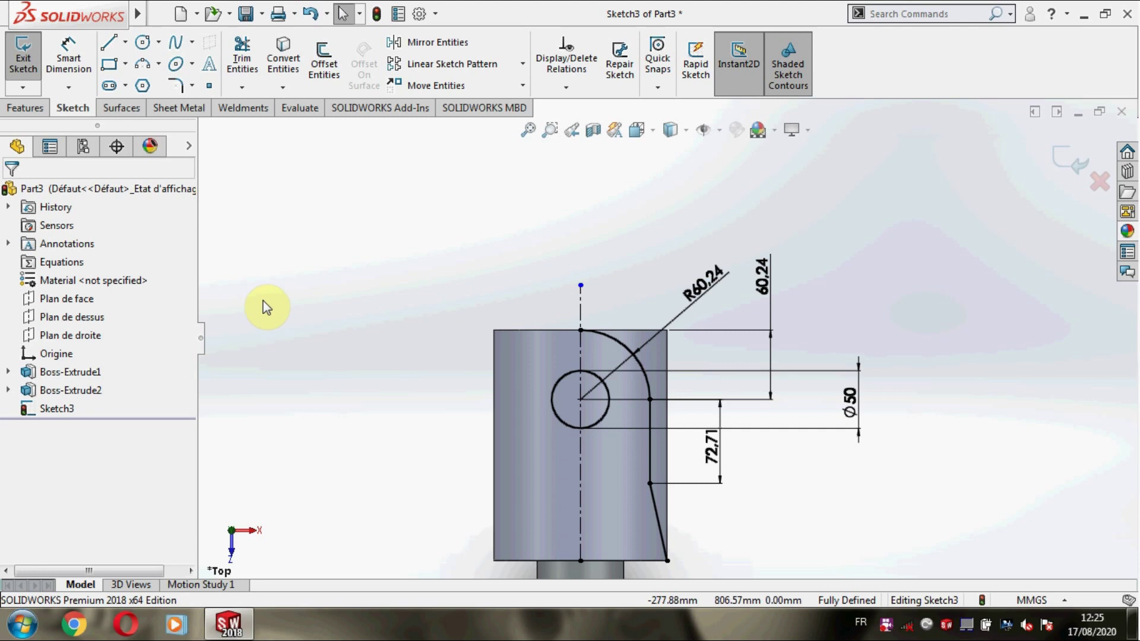
# Step: Mirror the arc, vertical line and slanted line about the vertical centreline
pyautogui.click(449, 44)
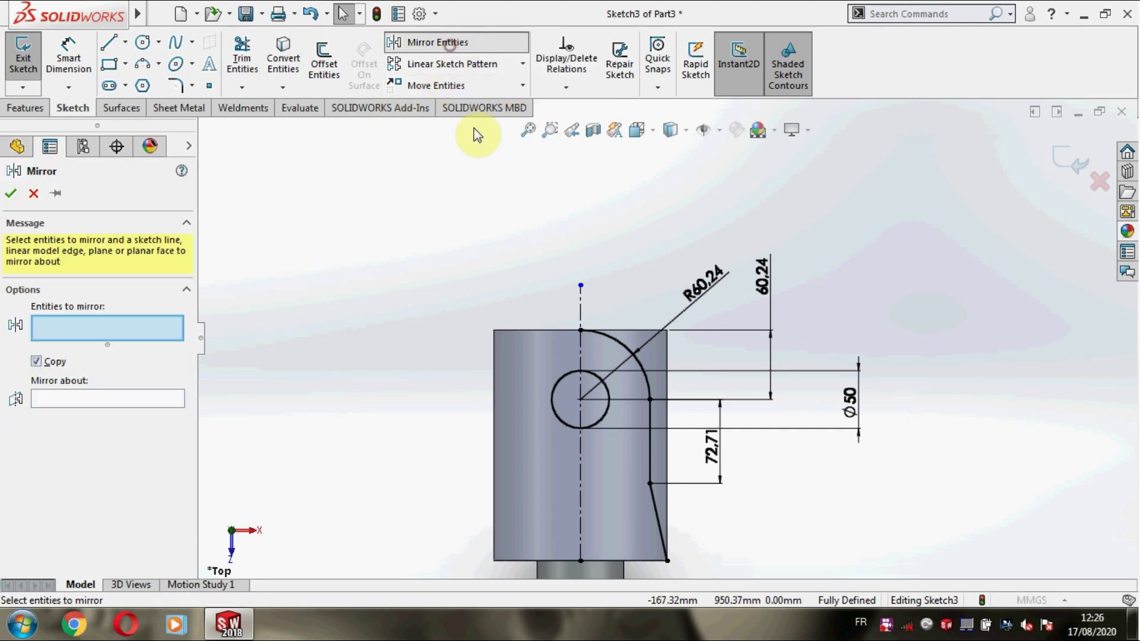
pyautogui.click(615, 345)
pyautogui.click(650, 420)
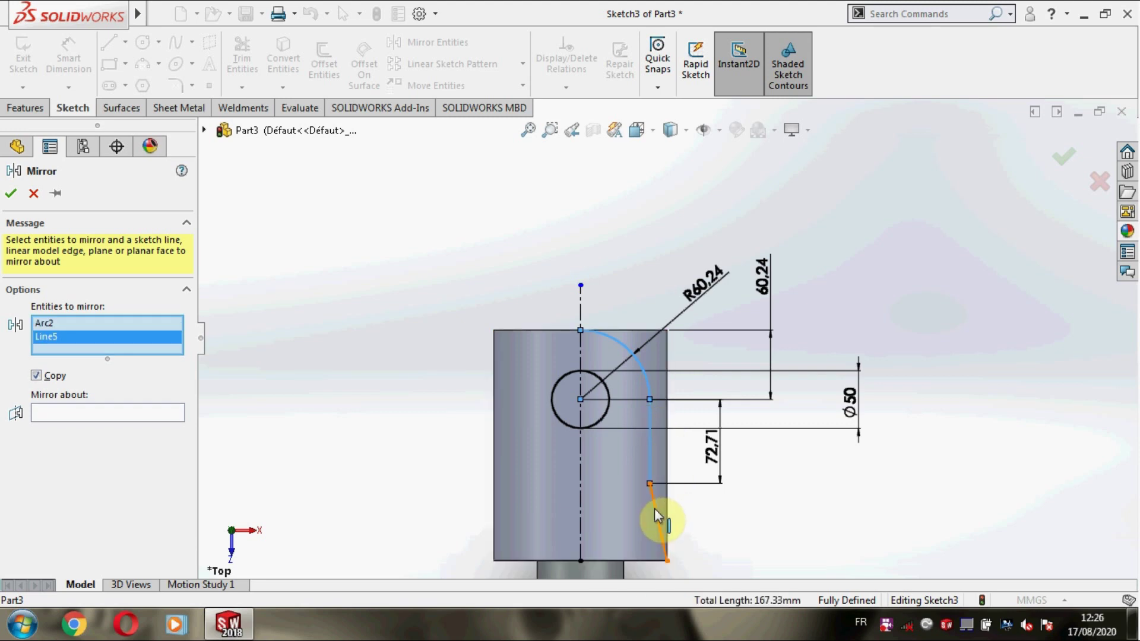
pyautogui.click(654, 508)
pyautogui.click(149, 427)
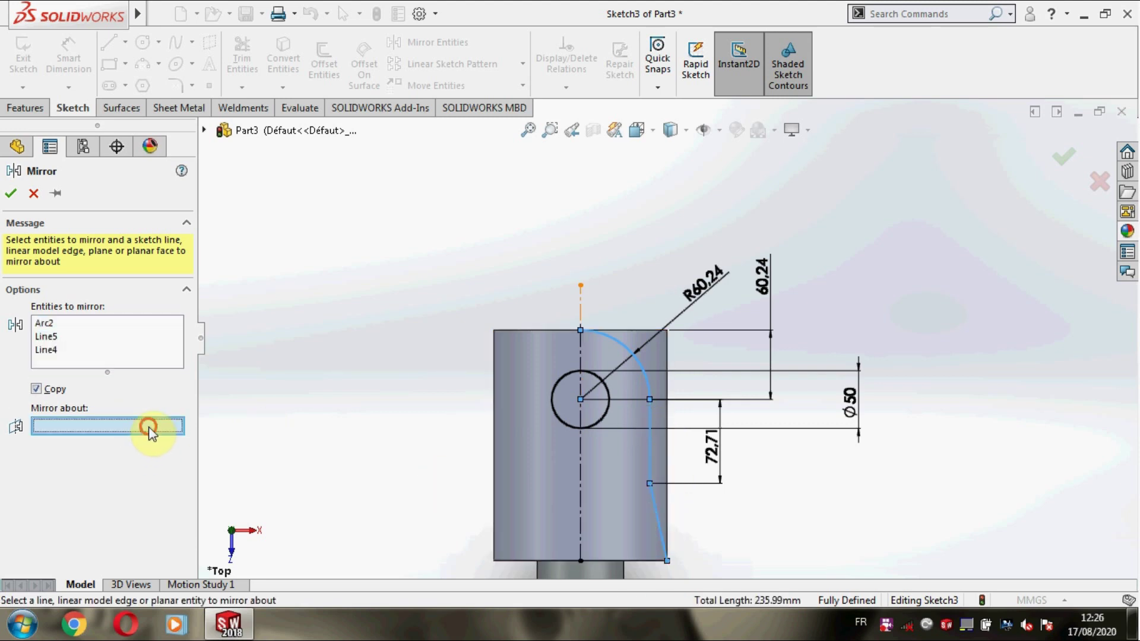
pyautogui.click(575, 460)
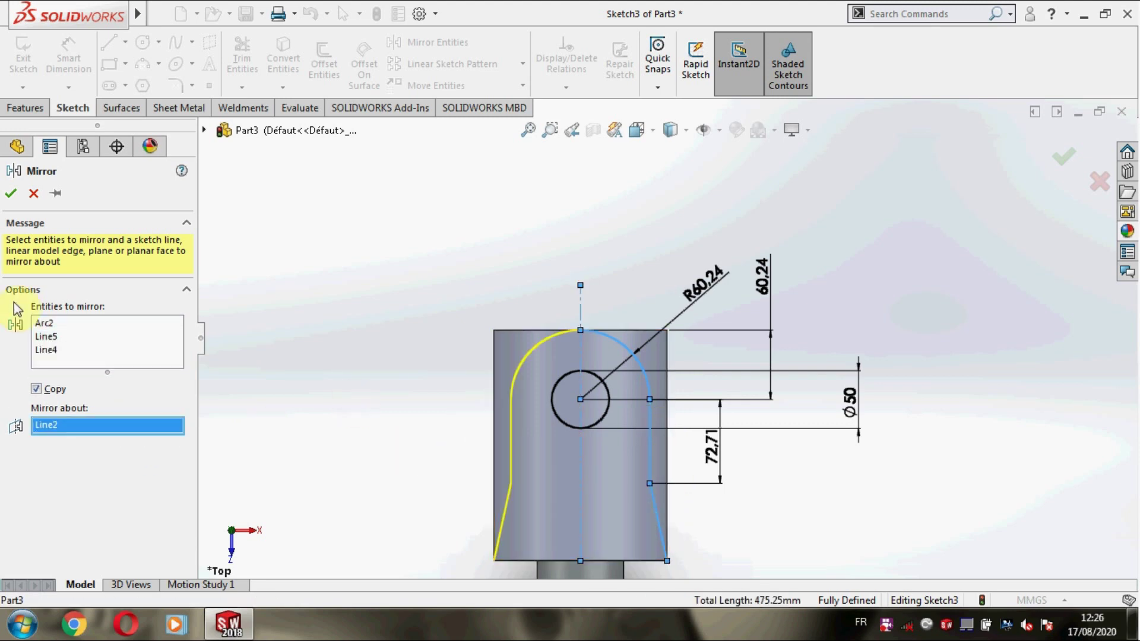
pyautogui.click(10, 193)
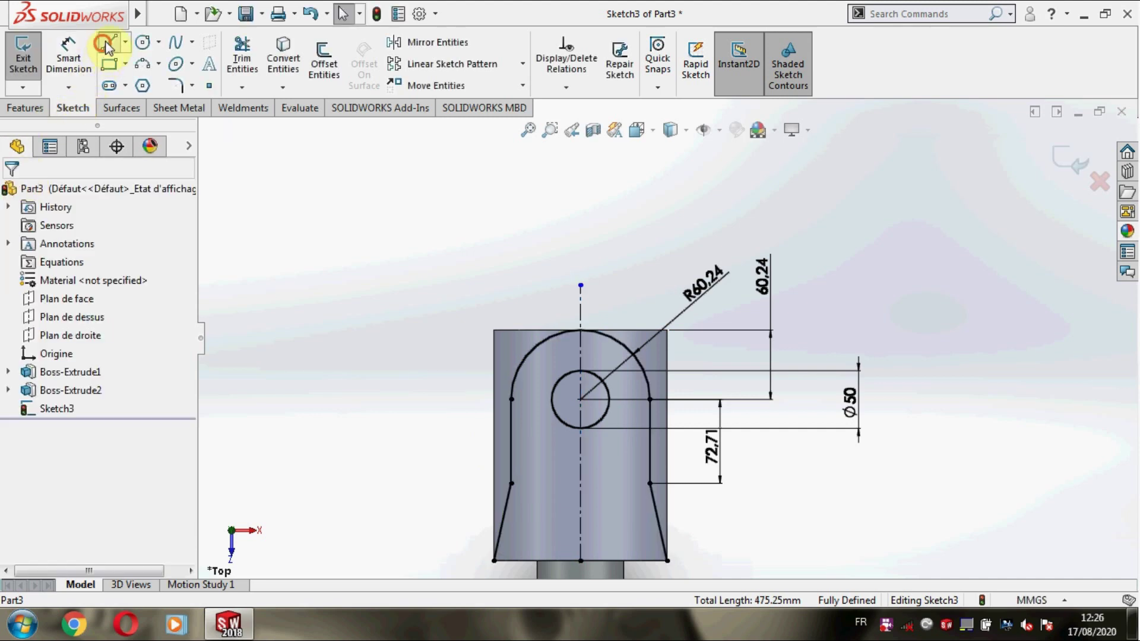
# Step: Draw a closed four-line slanted outline enclosing the rounded head profile
pyautogui.click(105, 47)
pyautogui.click(667, 560)
pyautogui.click(732, 560)
pyautogui.click(686, 218)
pyautogui.click(403, 230)
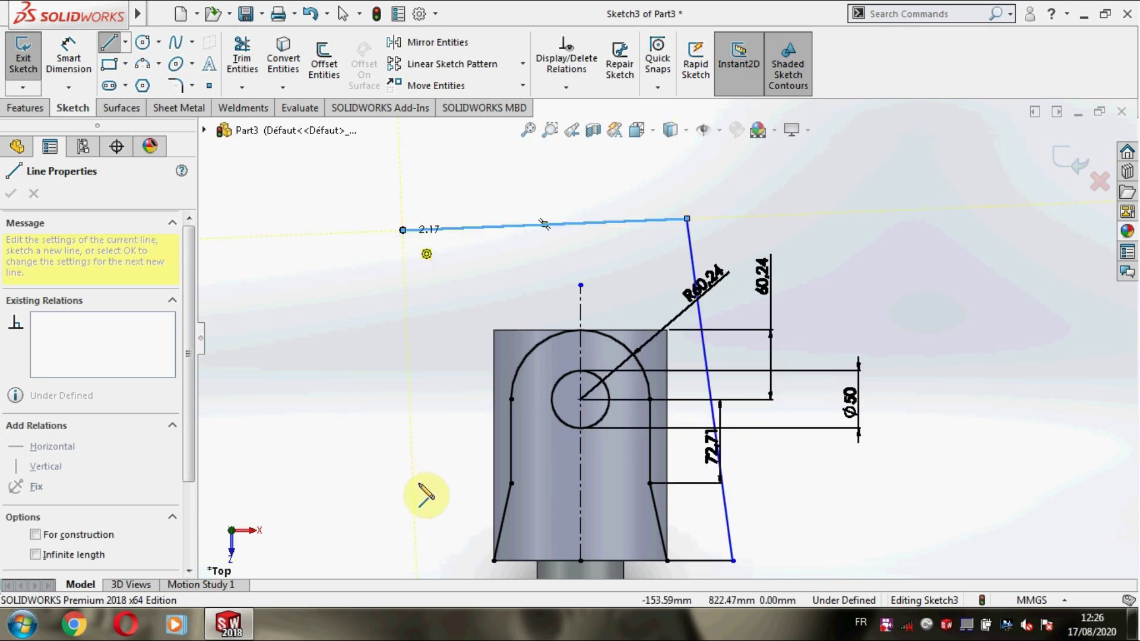
pyautogui.click(494, 559)
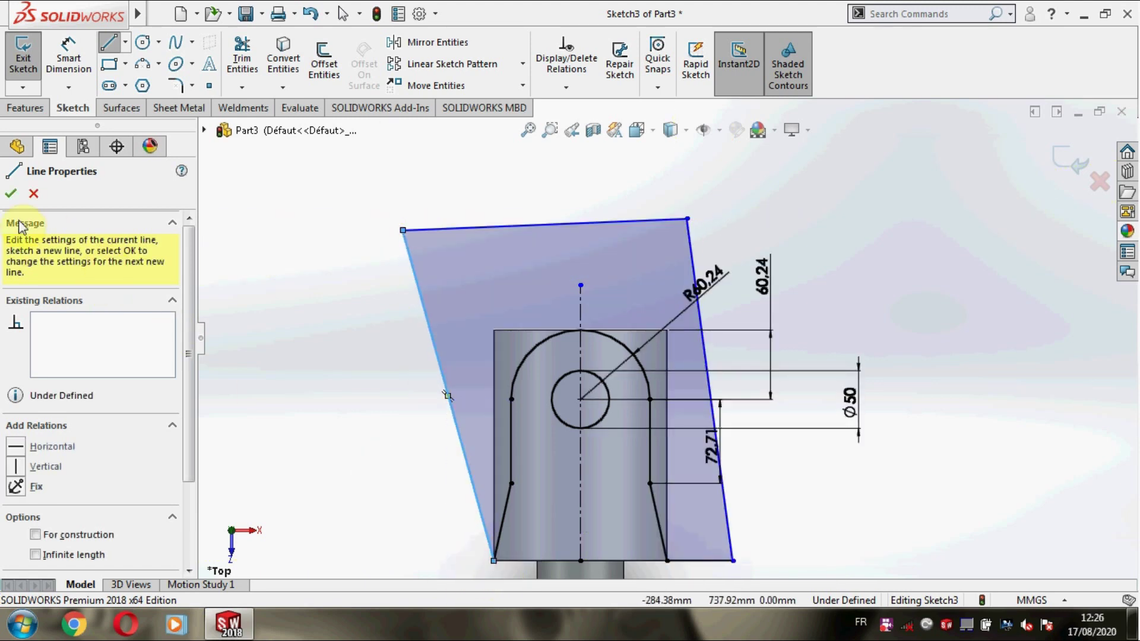
pyautogui.click(10, 195)
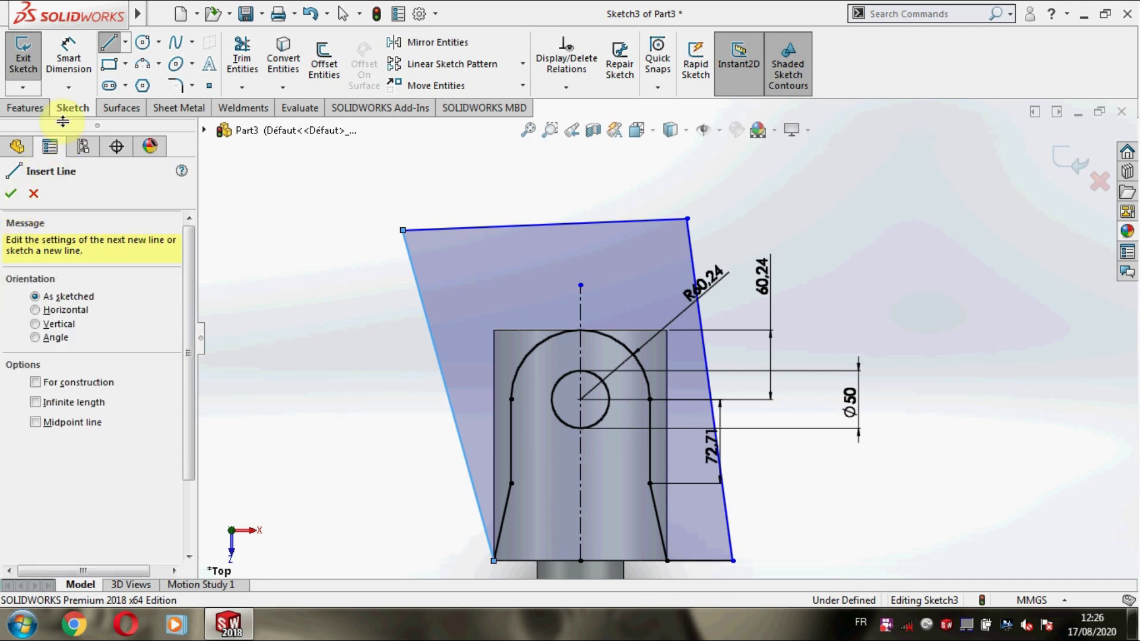
pyautogui.click(12, 194)
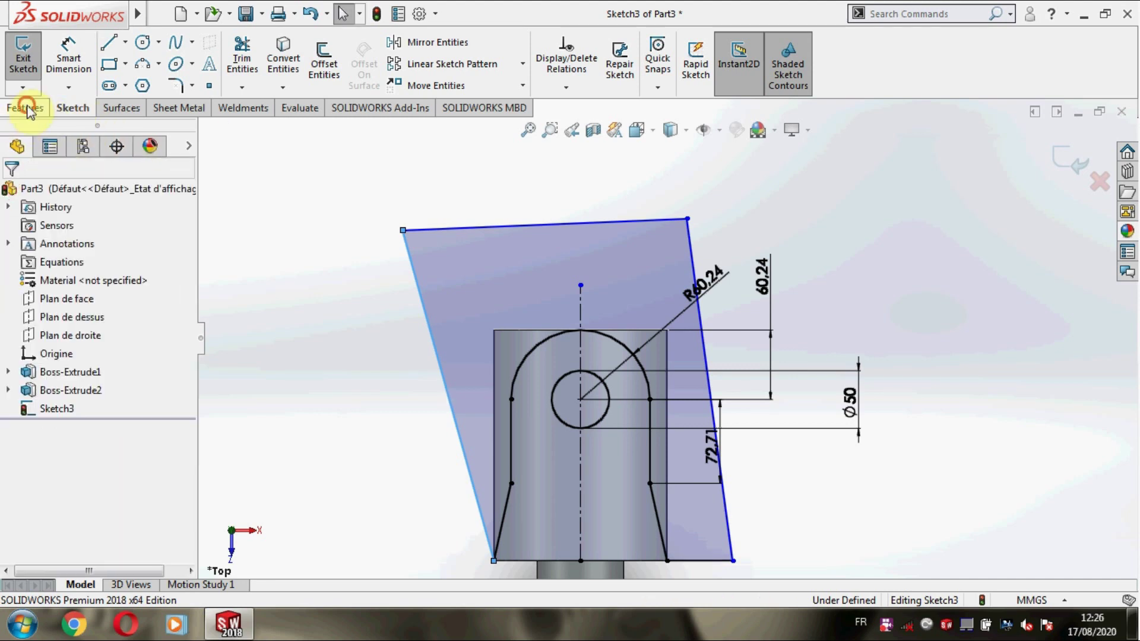
pyautogui.click(25, 108)
# Step: Extrude-cut the Sketch3 region Through All - Both directions, creating Cut-Extrude1
pyautogui.click(248, 80)
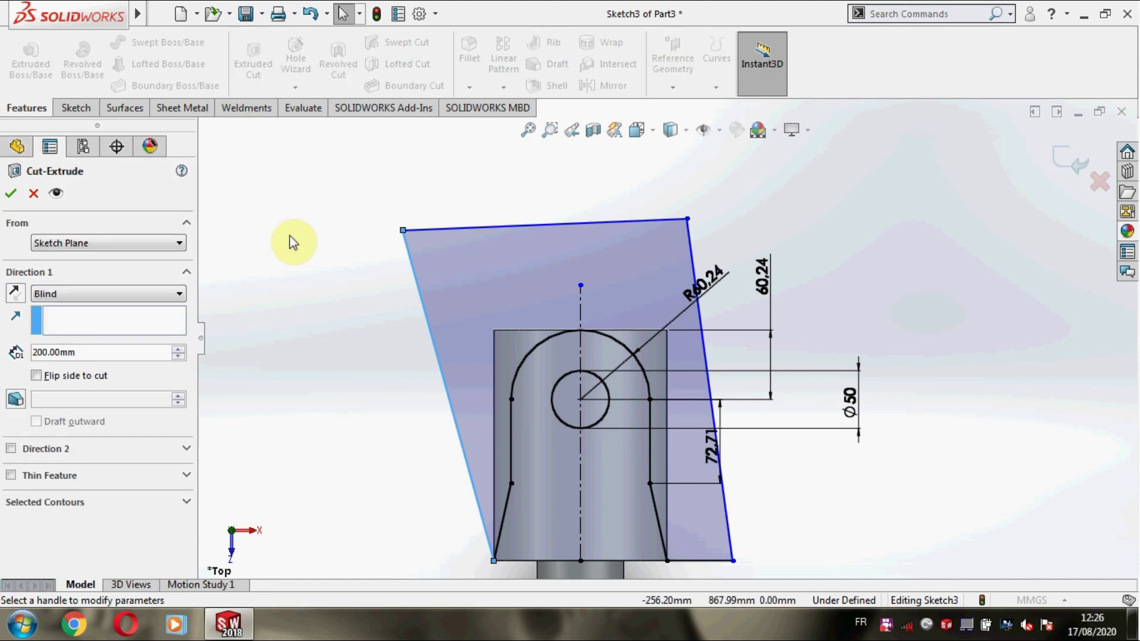
pyautogui.click(98, 297)
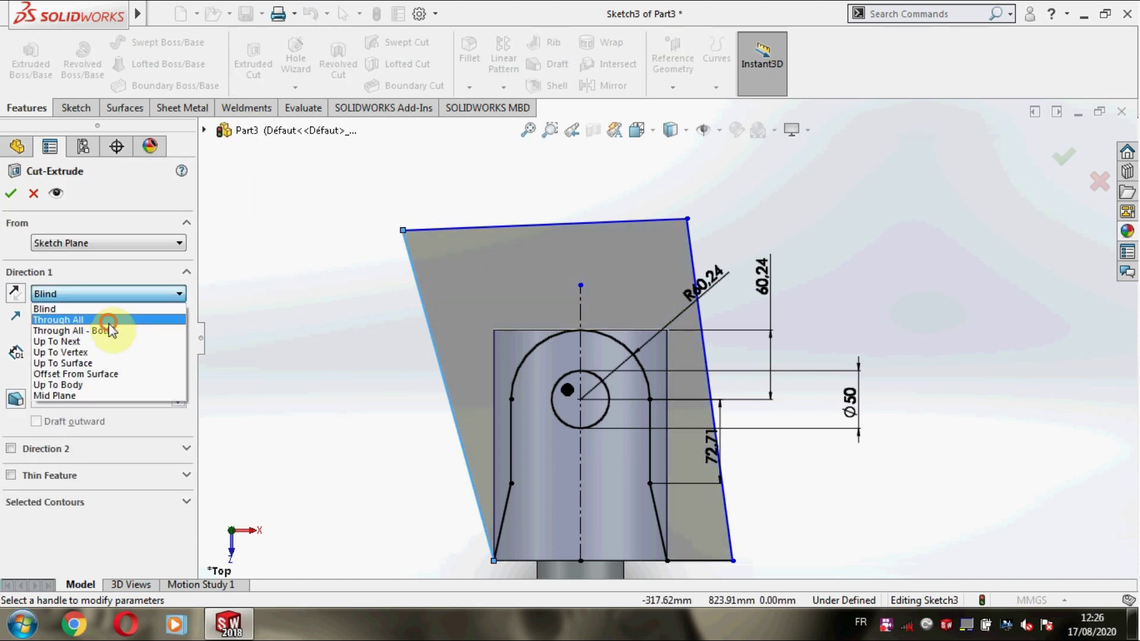
pyautogui.click(109, 320)
pyautogui.moveTo(368, 373); pyautogui.dragTo(320, 357, button='middle')
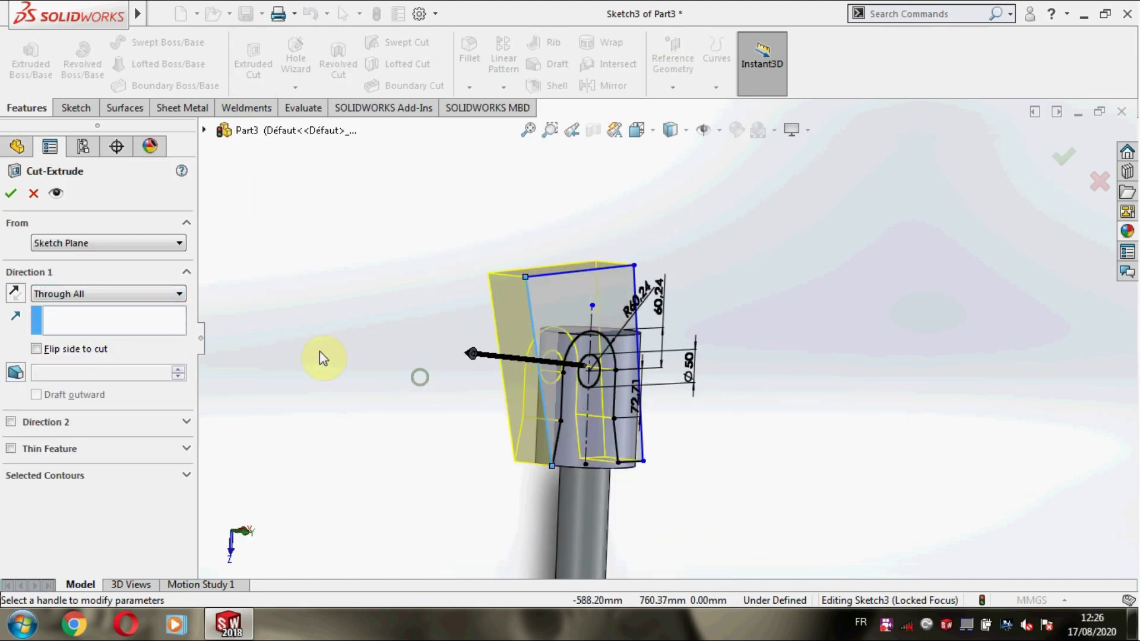
pyautogui.click(155, 295)
pyautogui.click(149, 331)
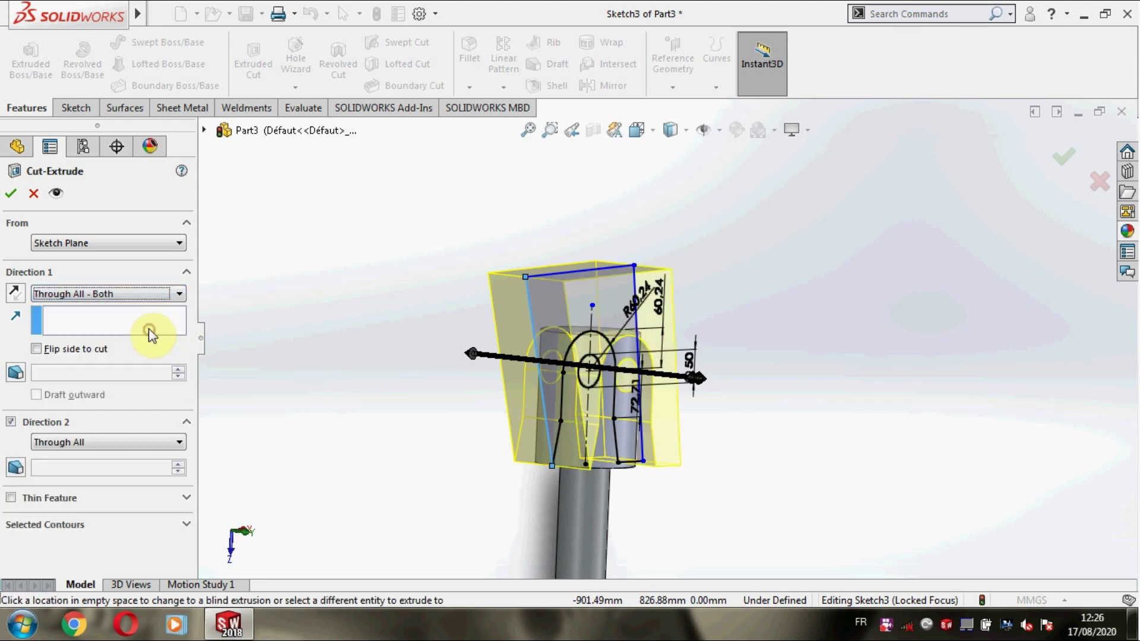
pyautogui.click(8, 195)
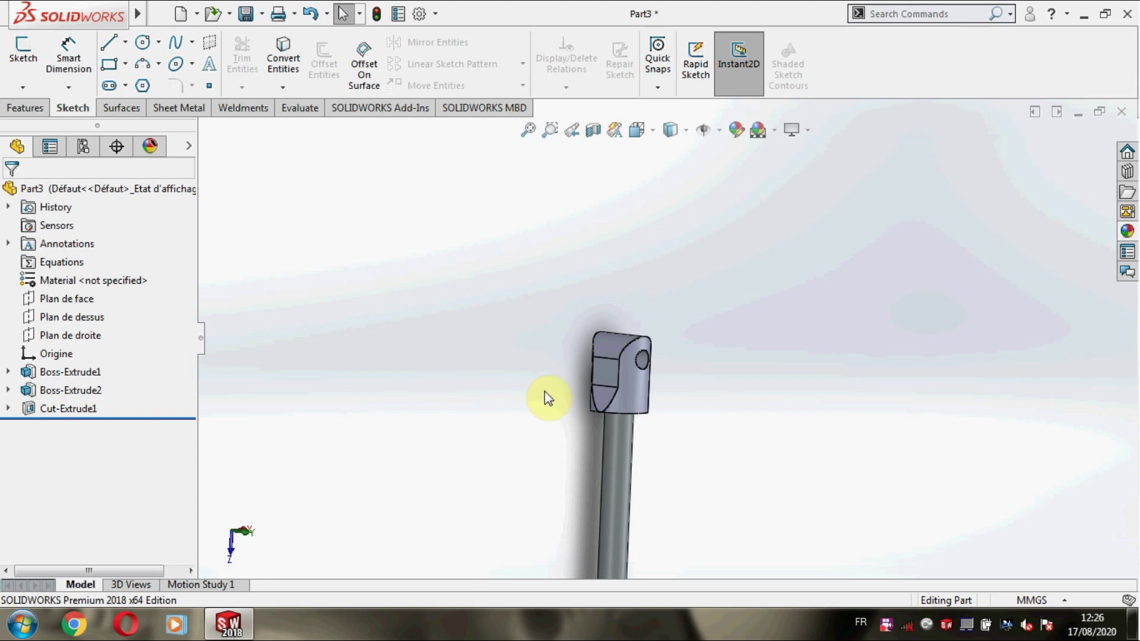
# Step: Start a new sketch on the head's flat side face, viewed normal to it
pyautogui.click(604, 371)
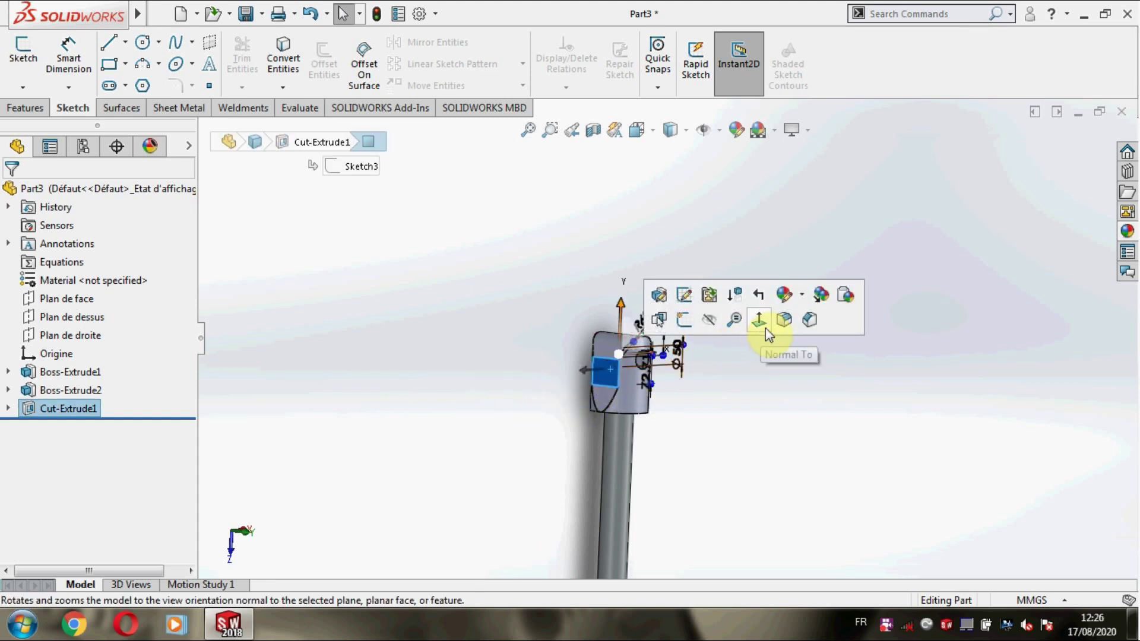
pyautogui.click(765, 327)
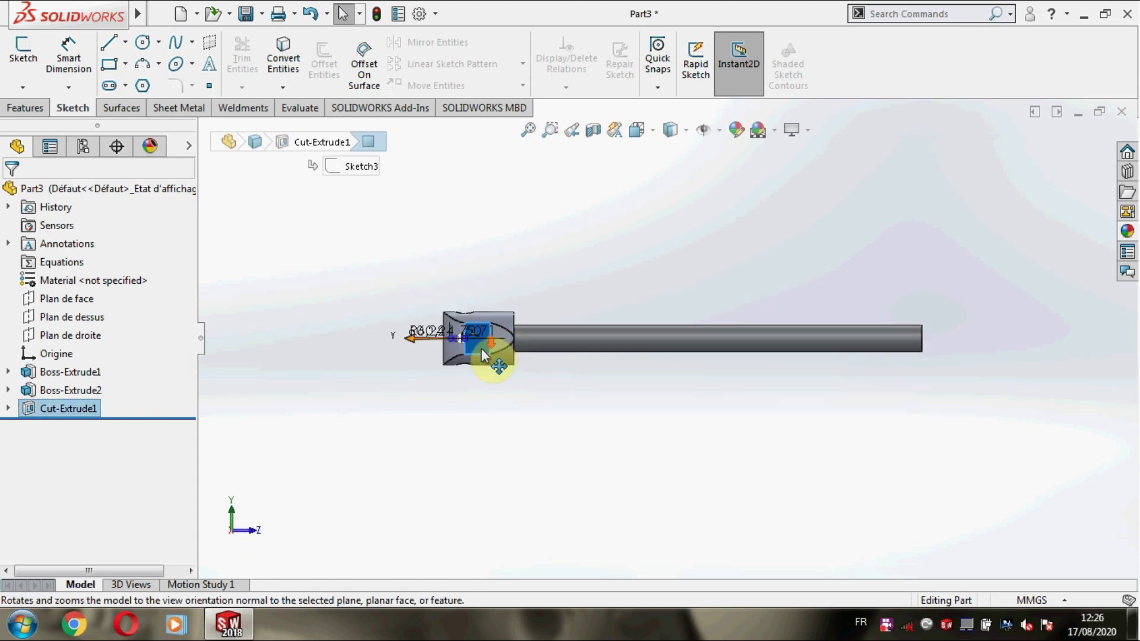
pyautogui.scroll(-3, 481, 348)
pyautogui.rightClick(521, 341)
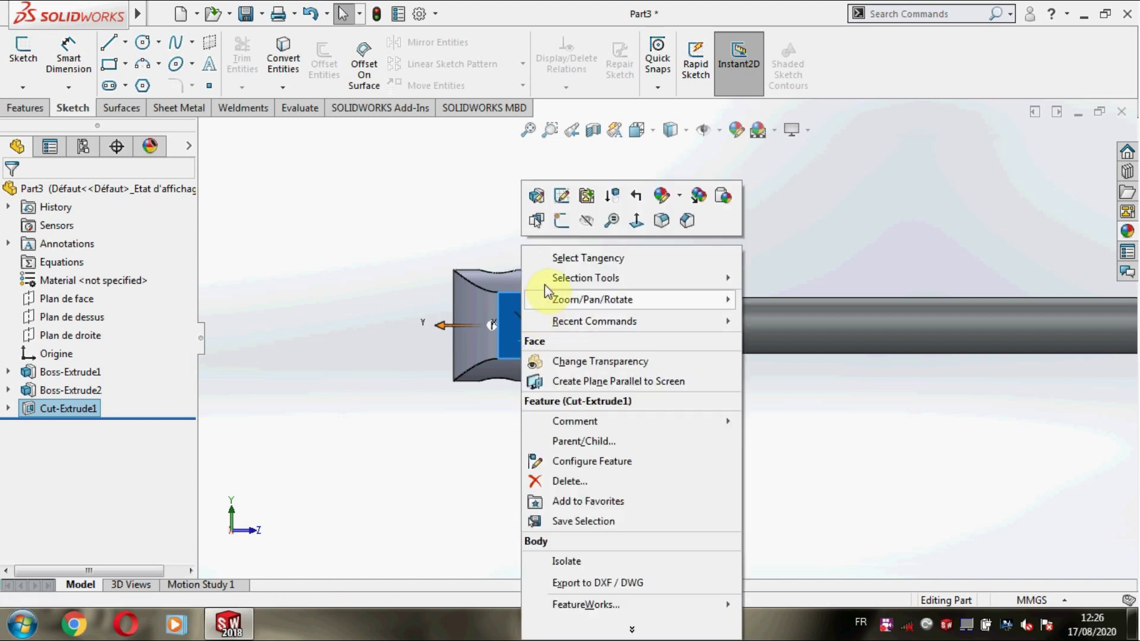
pyautogui.click(560, 221)
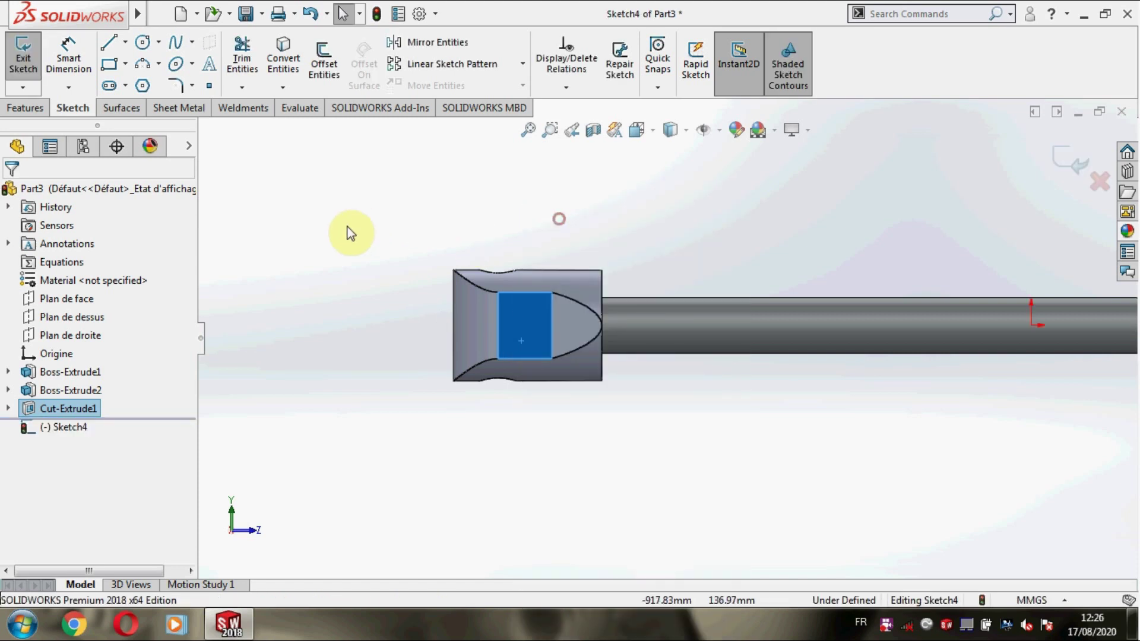
# Step: Draw a corner rectangle and stretch it across the head's top edge
pyautogui.click(108, 63)
pyautogui.click(380, 229)
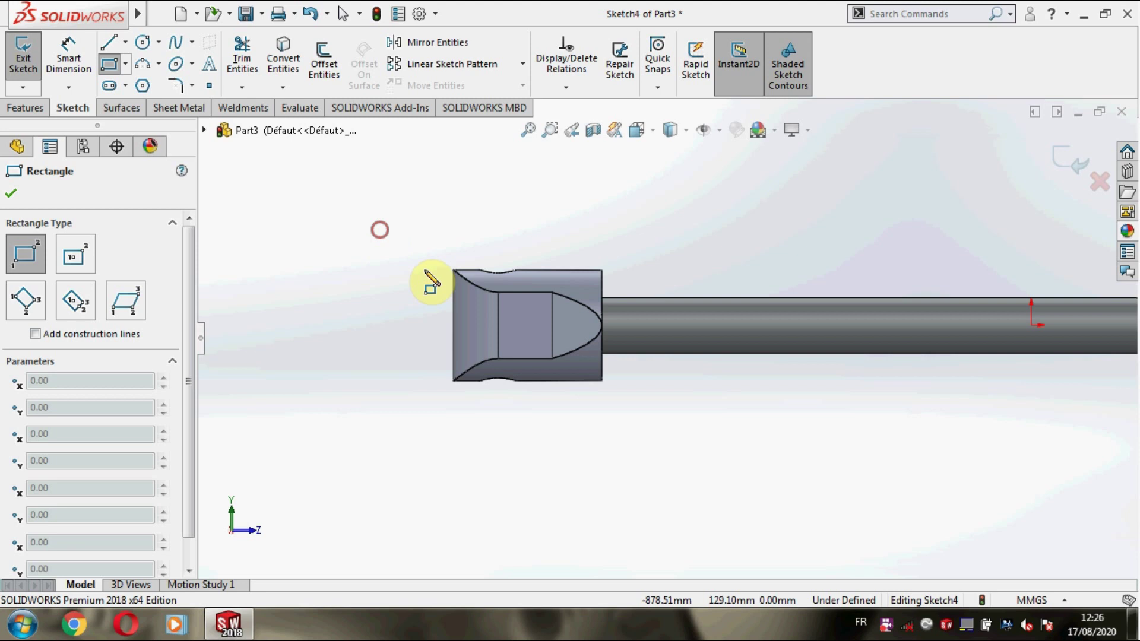
pyautogui.click(425, 269)
pyautogui.press('Escape')
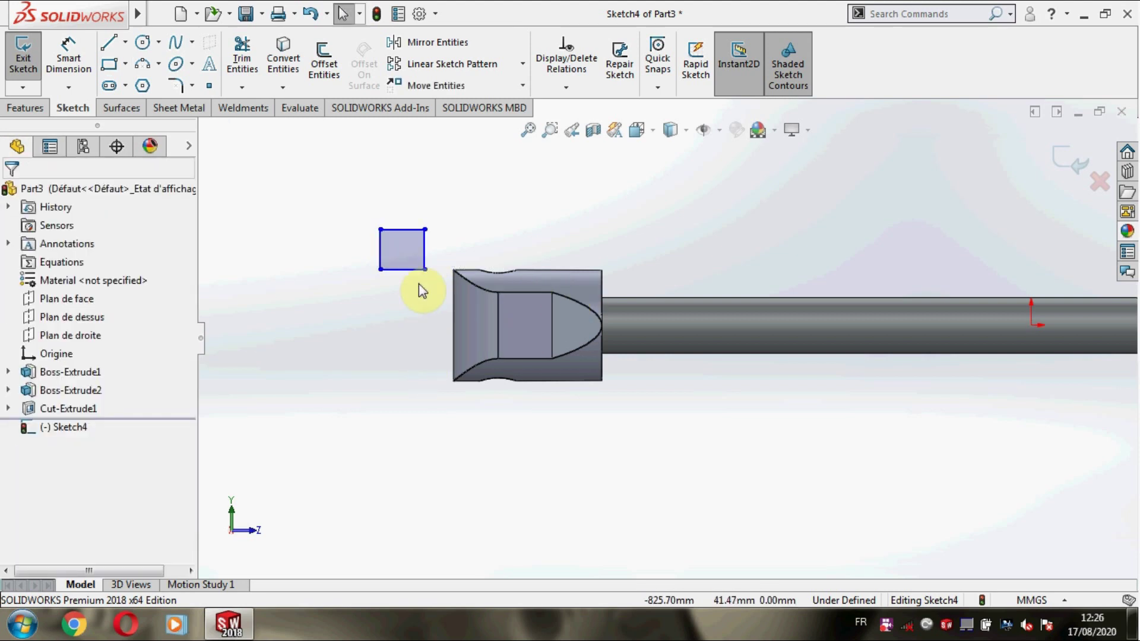
pyautogui.moveTo(425, 269); pyautogui.dragTo(588, 283)
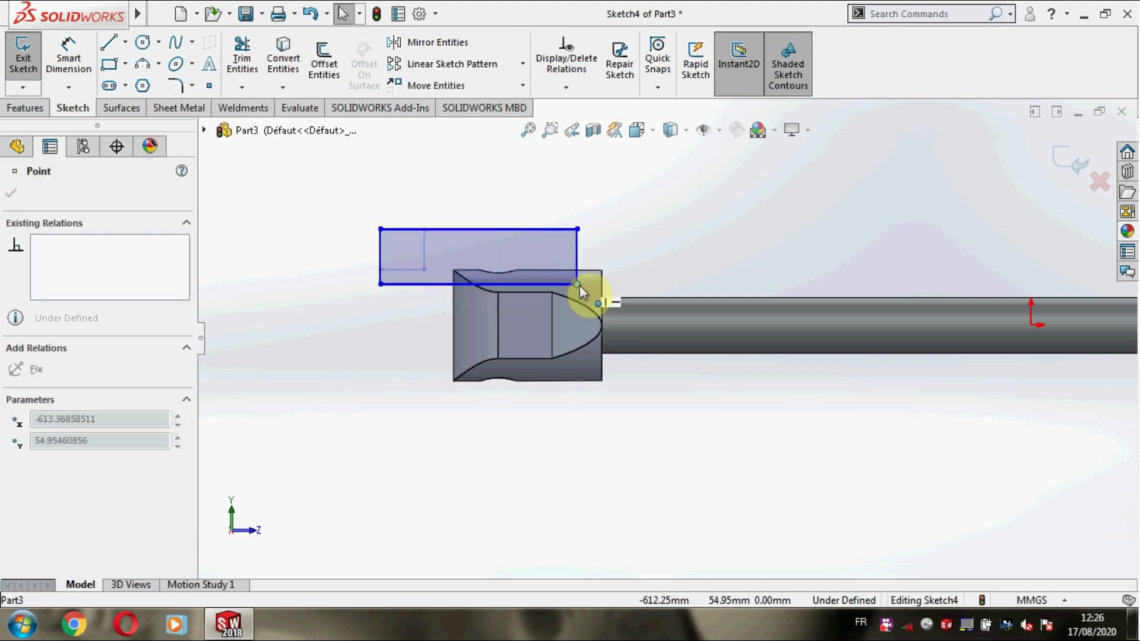
pyautogui.click(289, 371)
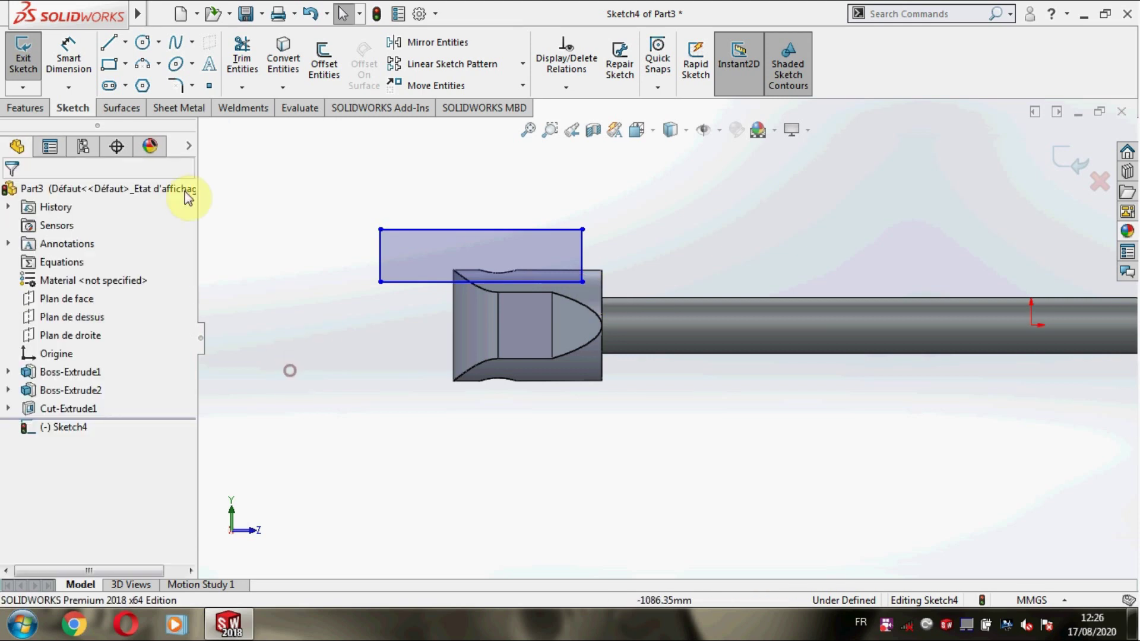
pyautogui.click(77, 75)
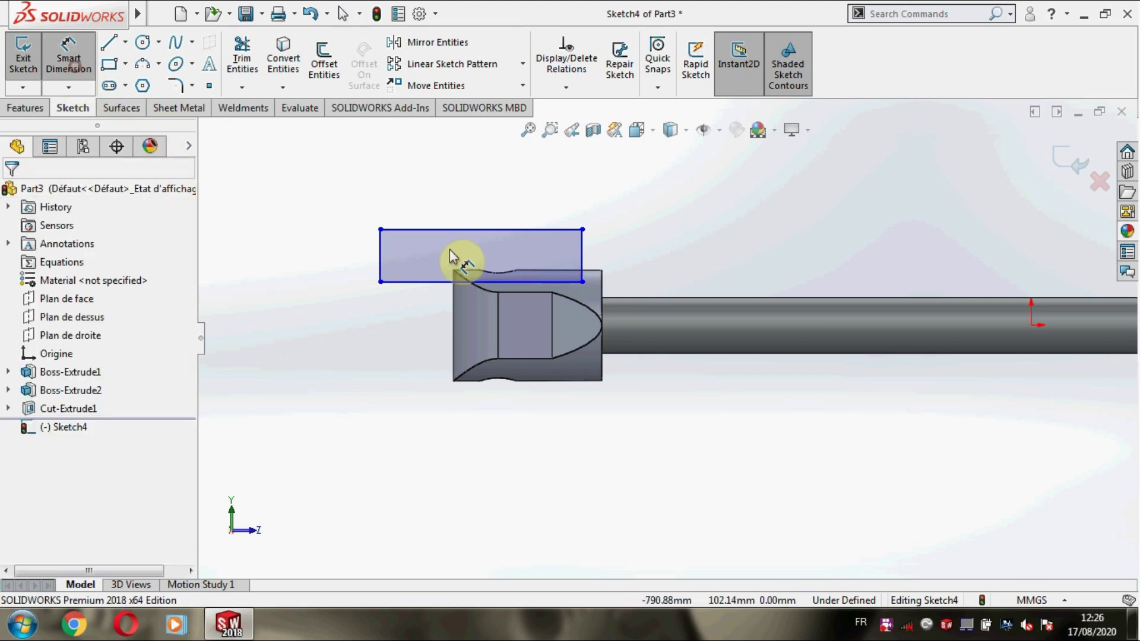
# Step: Dimension the rectangle 20.86 mm horizontally from the head end and 12.33 mm vertically
pyautogui.click(582, 252)
pyautogui.click(601, 281)
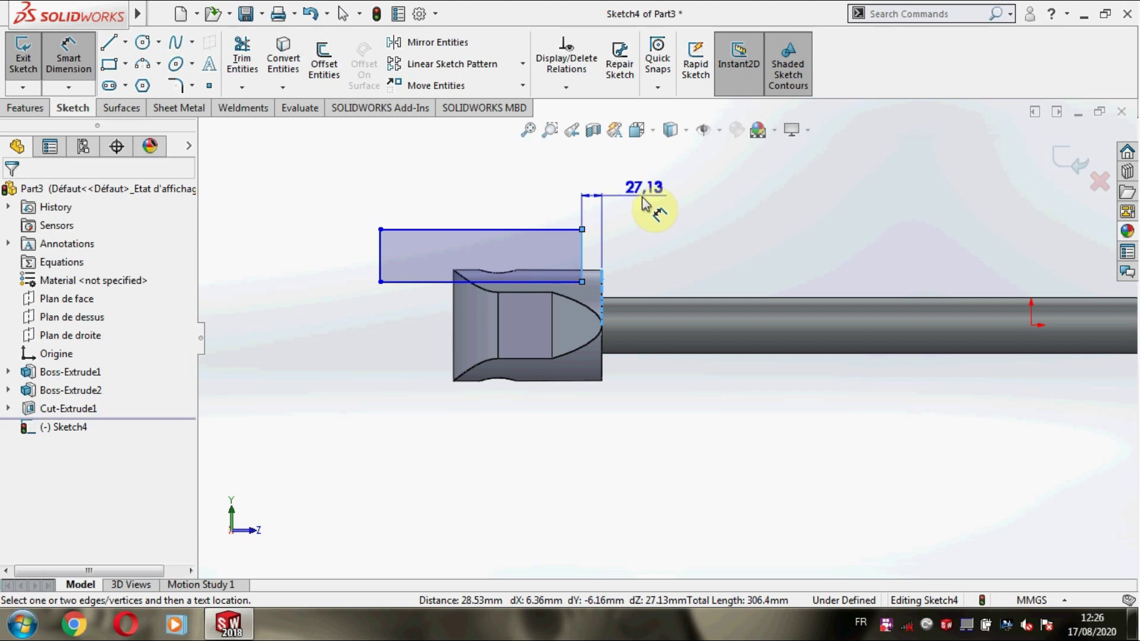
pyautogui.click(640, 205)
pyautogui.write('20.8')
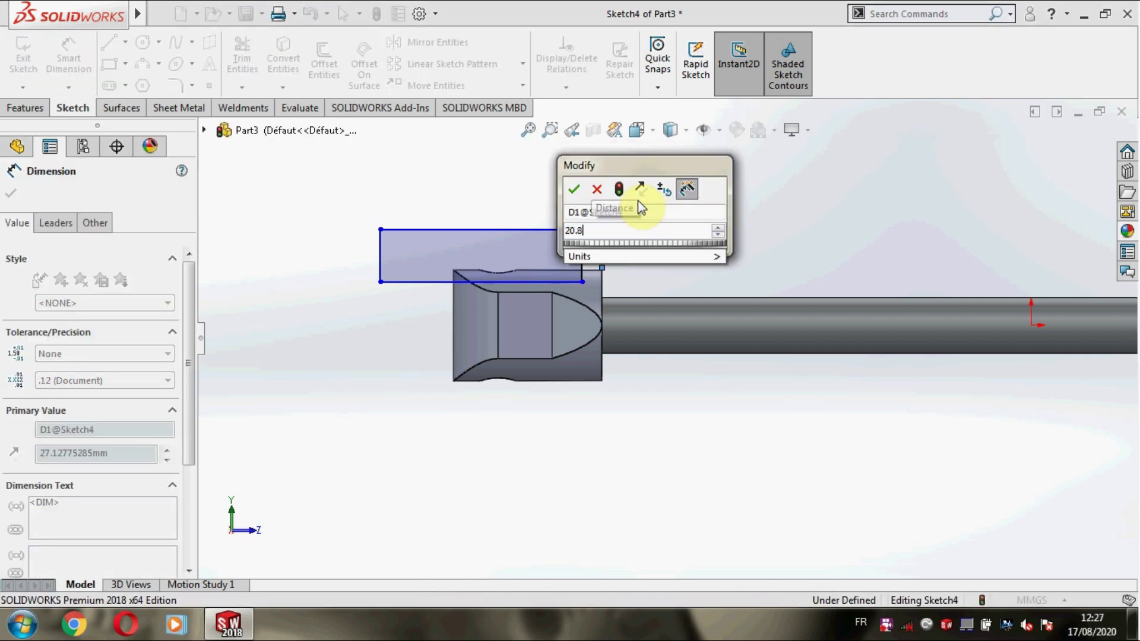
pyautogui.press('Return')
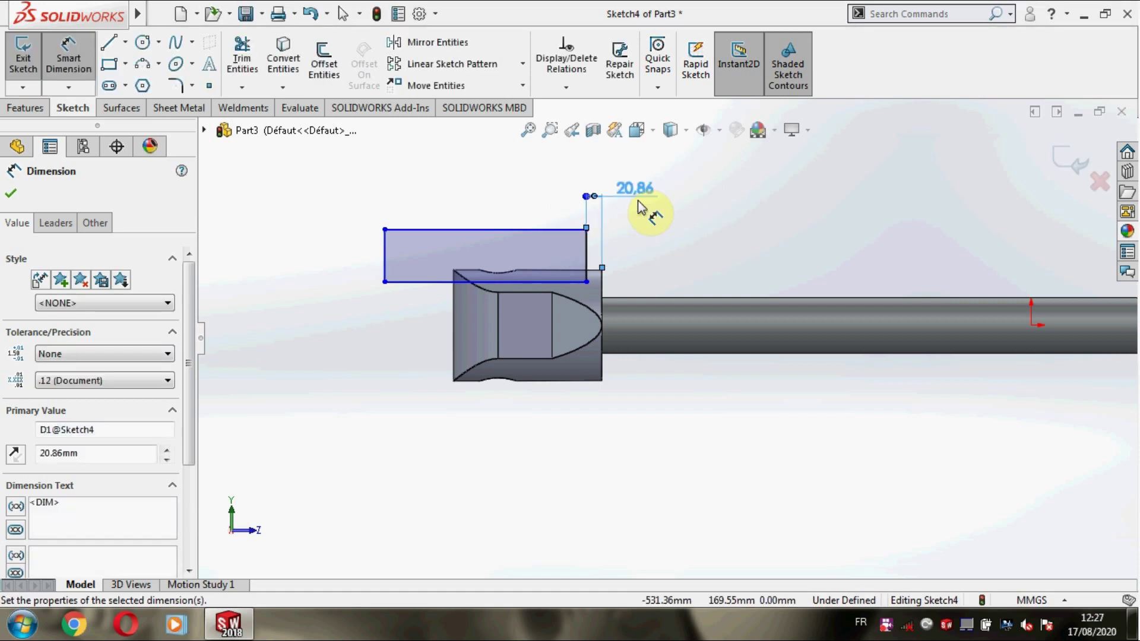
pyautogui.click(551, 270)
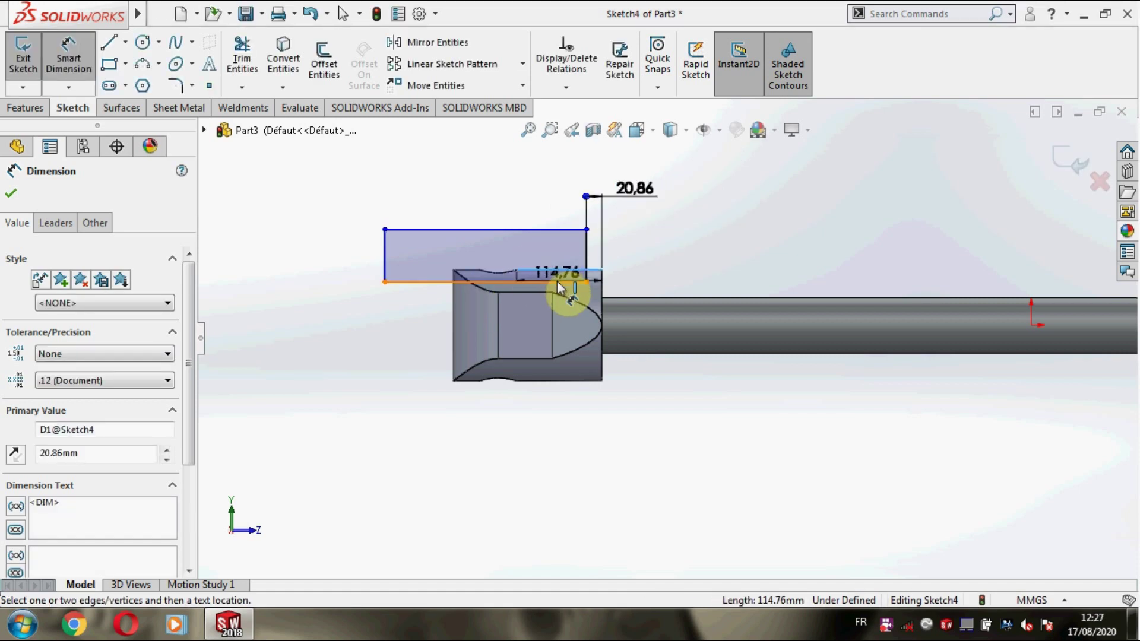
pyautogui.click(551, 282)
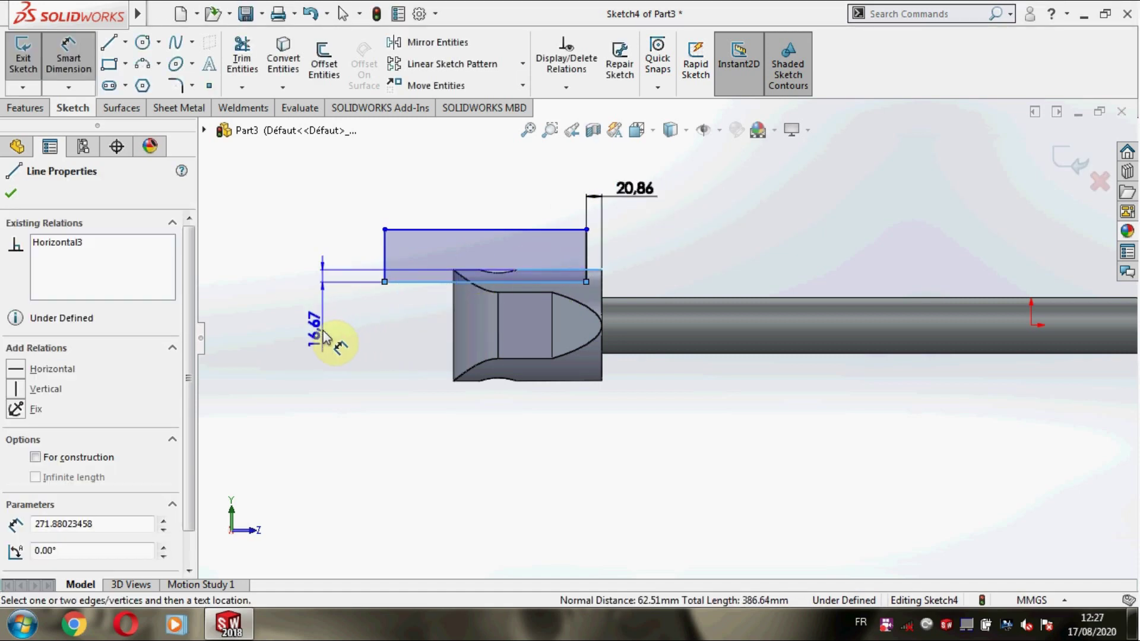
pyautogui.click(323, 339)
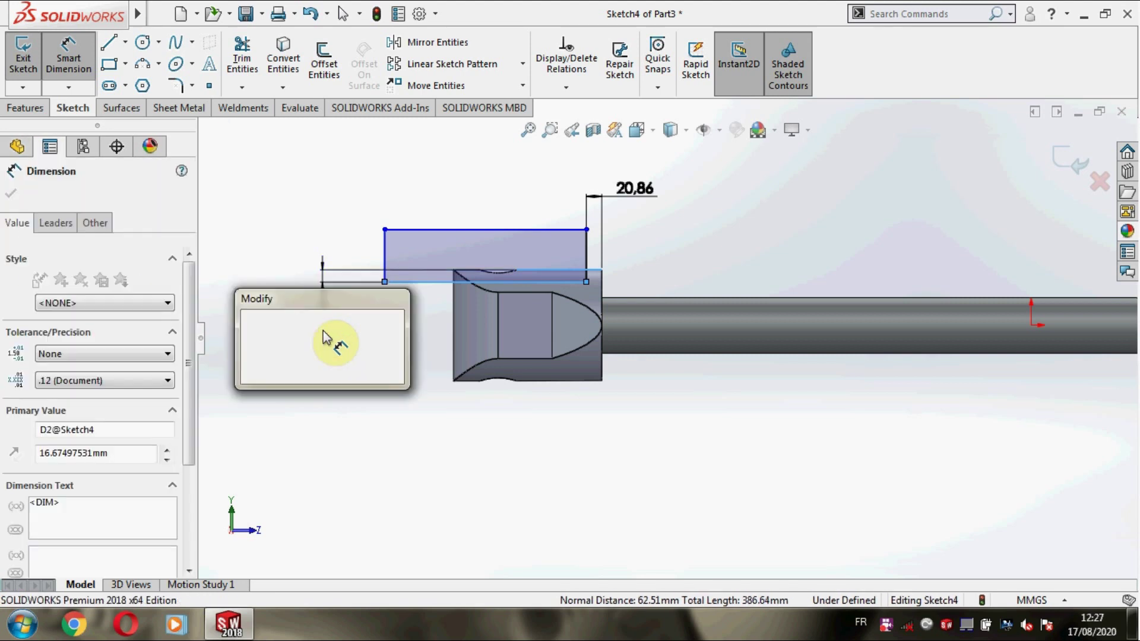
pyautogui.write('12.33')
pyautogui.press('Return')
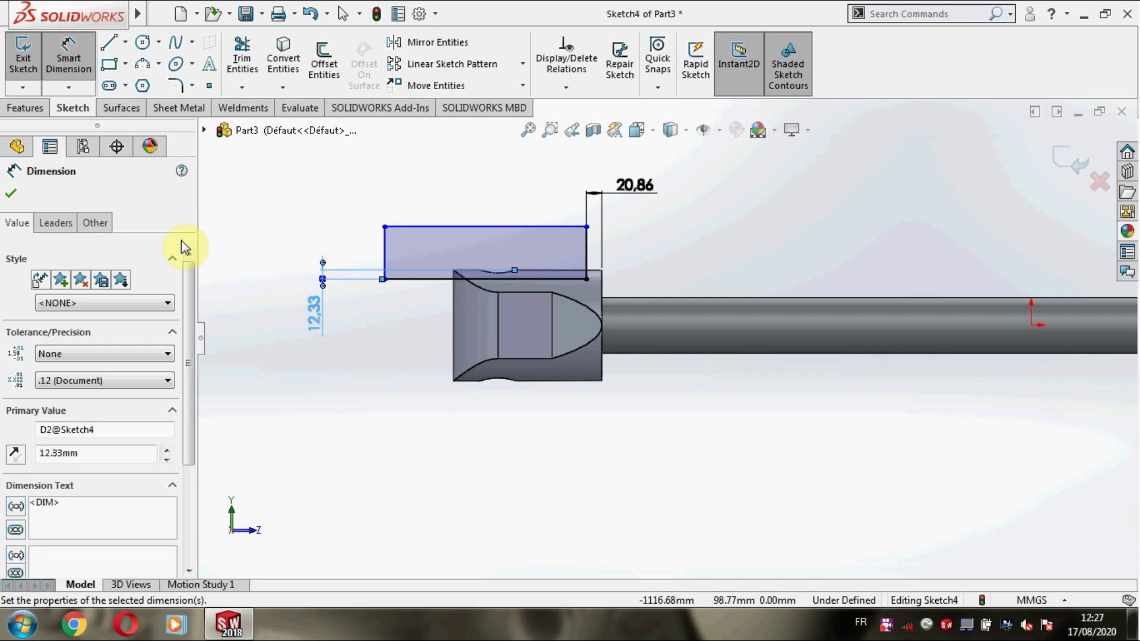
pyautogui.click(11, 195)
# Step: Draw a horizontal centerline along the rod axis from the origin
pyautogui.click(125, 41)
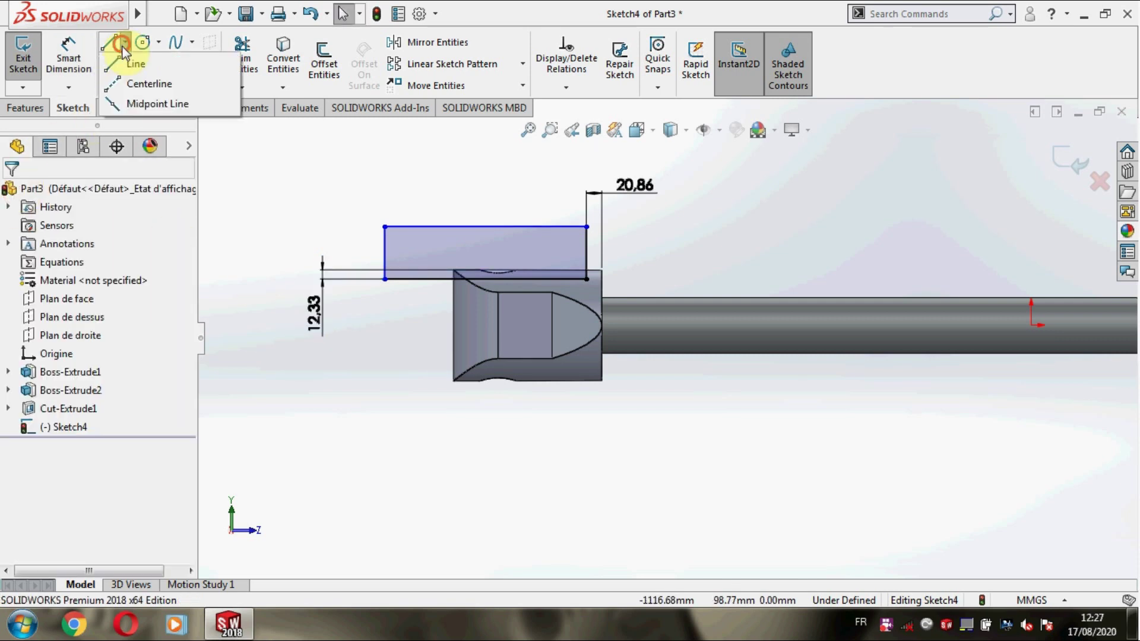
pyautogui.click(148, 84)
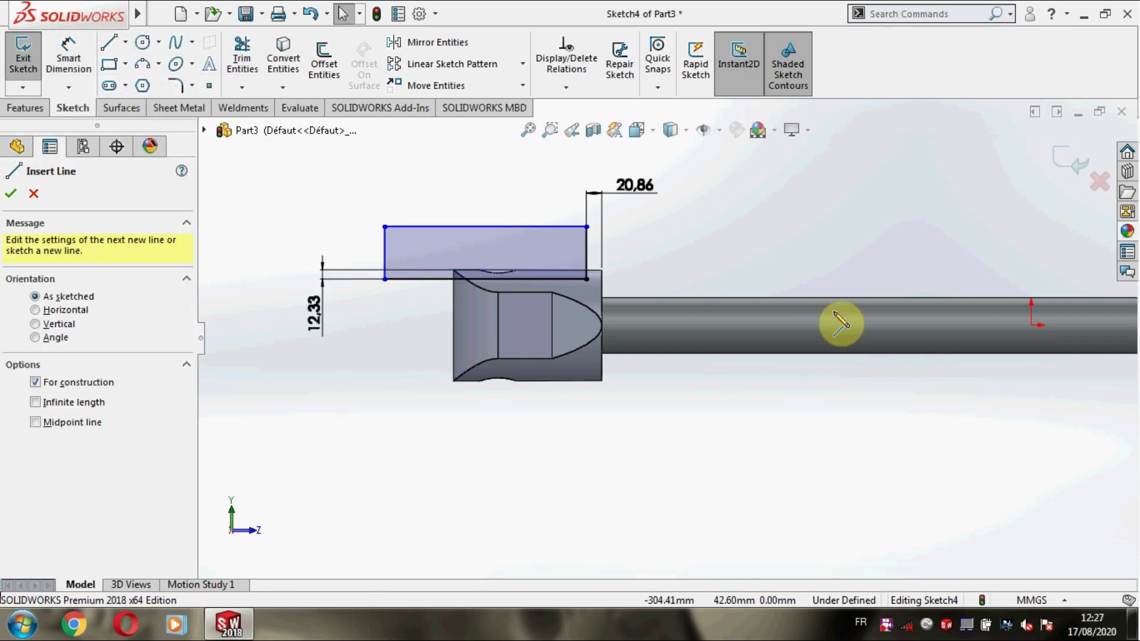
pyautogui.click(1031, 325)
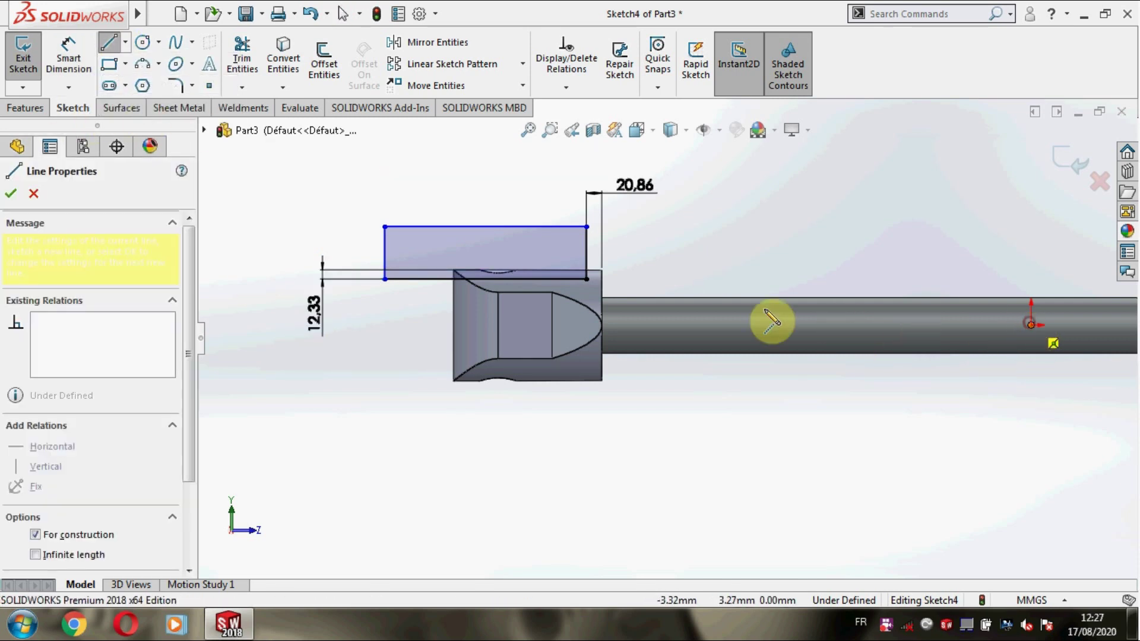
pyautogui.click(639, 325)
pyautogui.press('Escape')
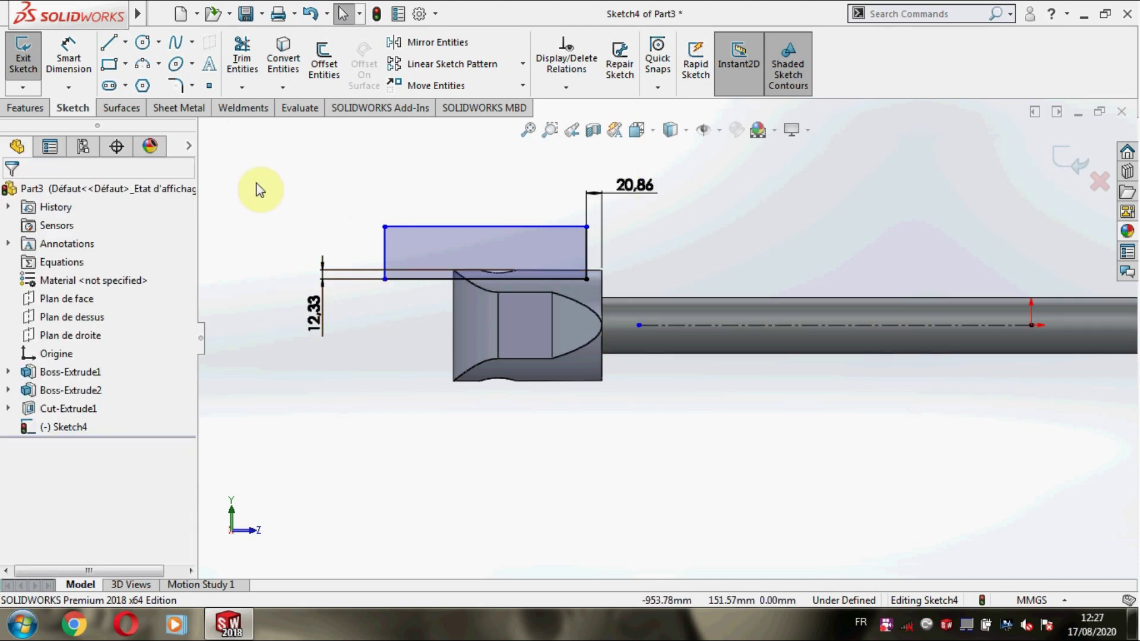
# Step: Mirror the rectangle's four lines across the rod centerline to below the head
pyautogui.click(460, 47)
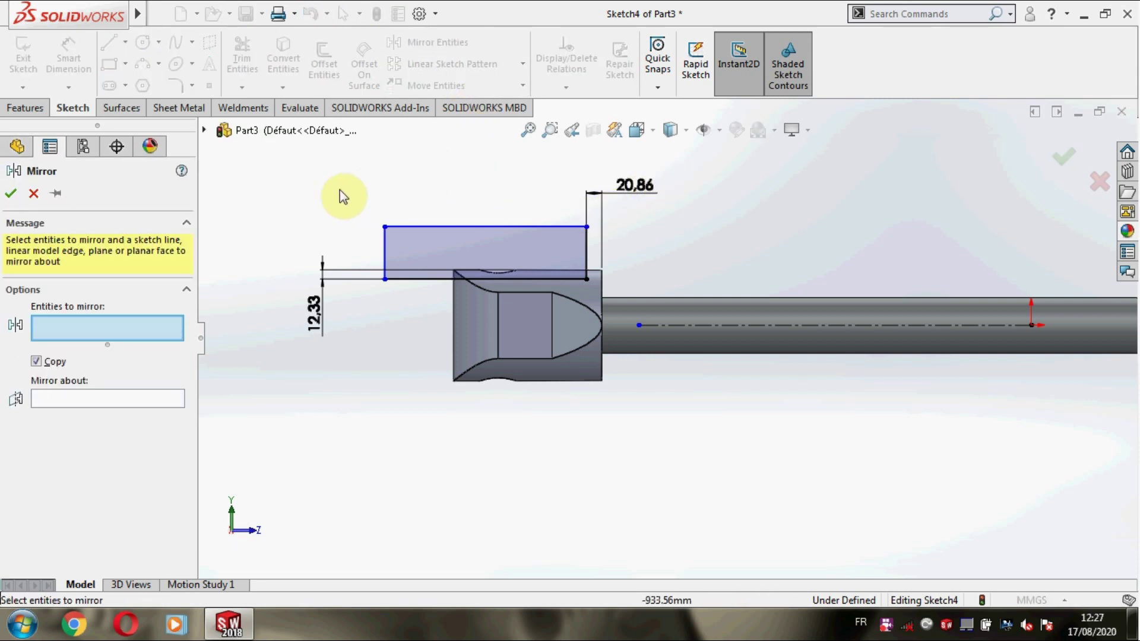
pyautogui.moveTo(390, 221); pyautogui.dragTo(615, 292)
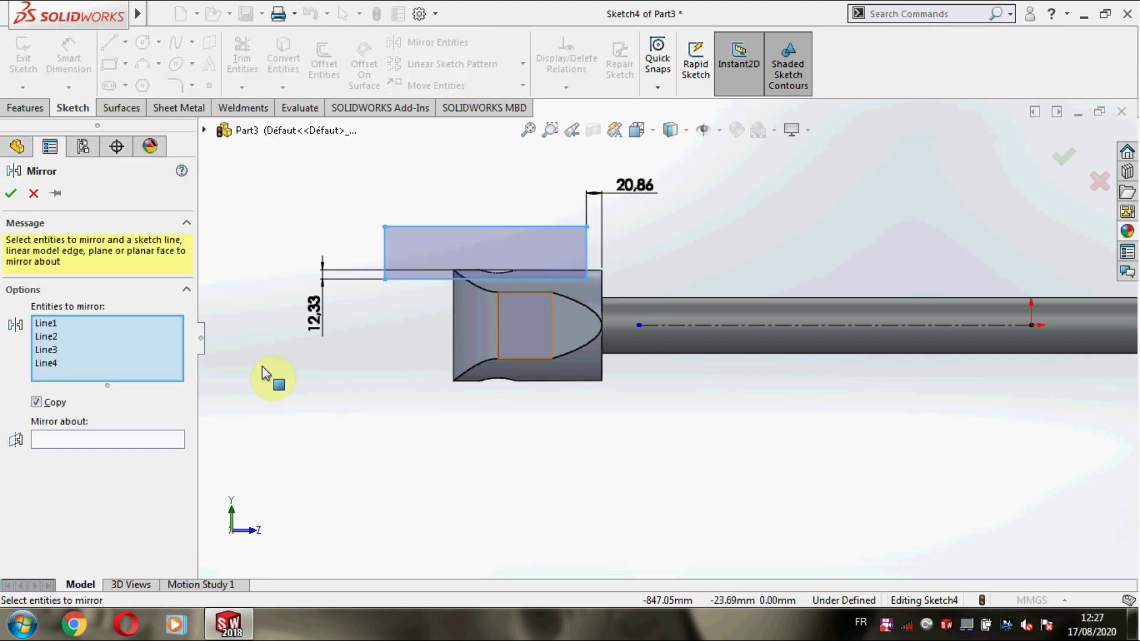
pyautogui.click(187, 440)
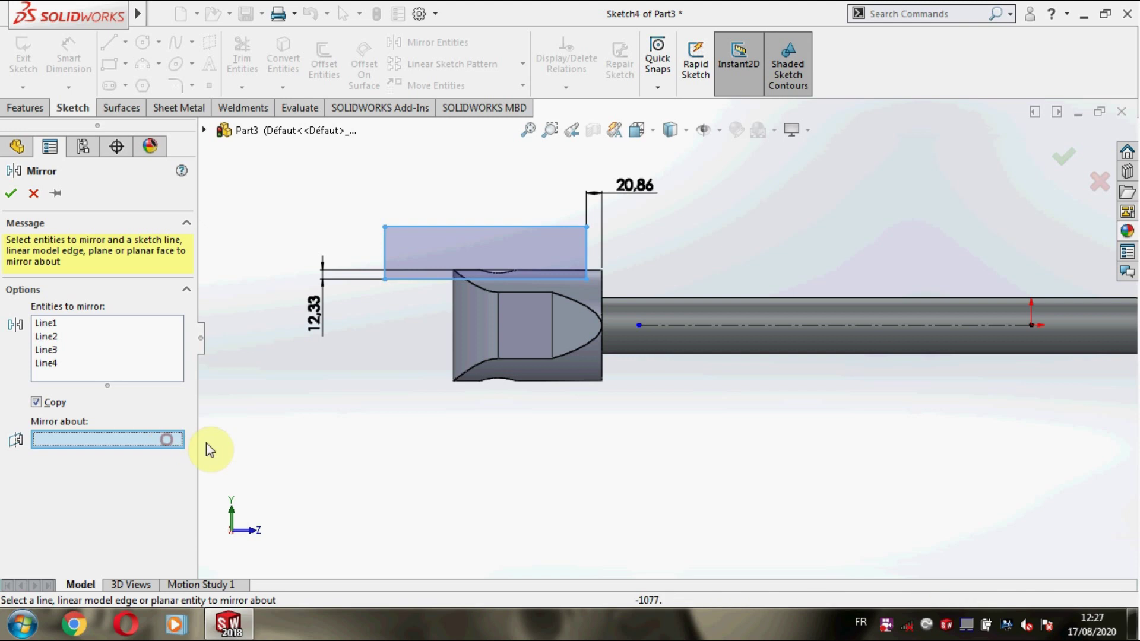
pyautogui.click(739, 328)
pyautogui.click(13, 200)
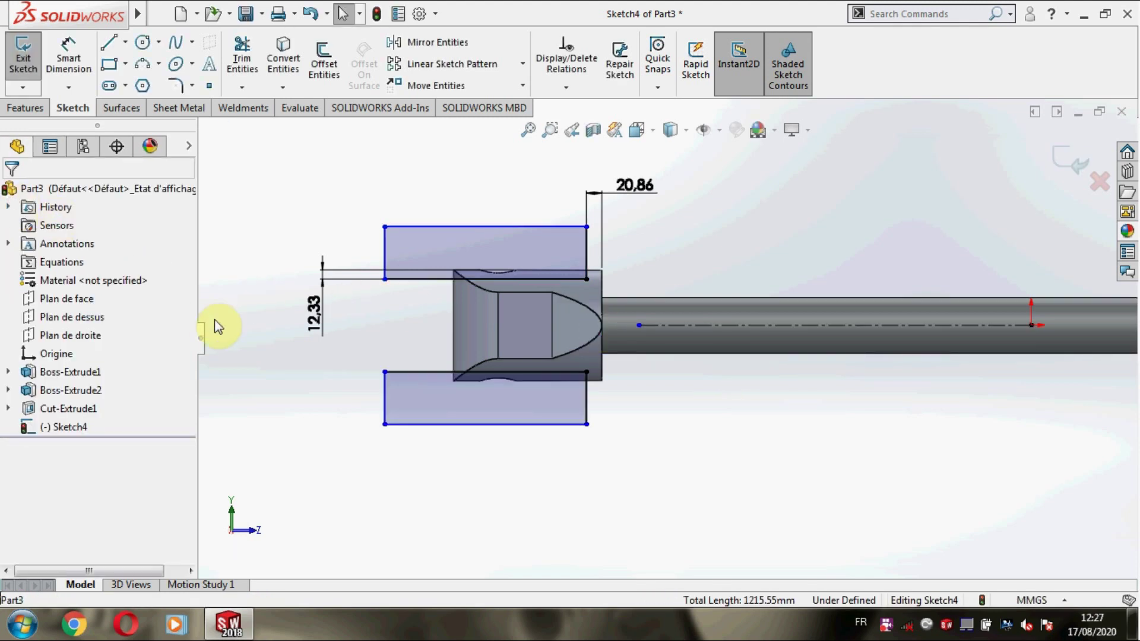
pyautogui.moveTo(324, 462); pyautogui.dragTo(299, 360, button='middle')
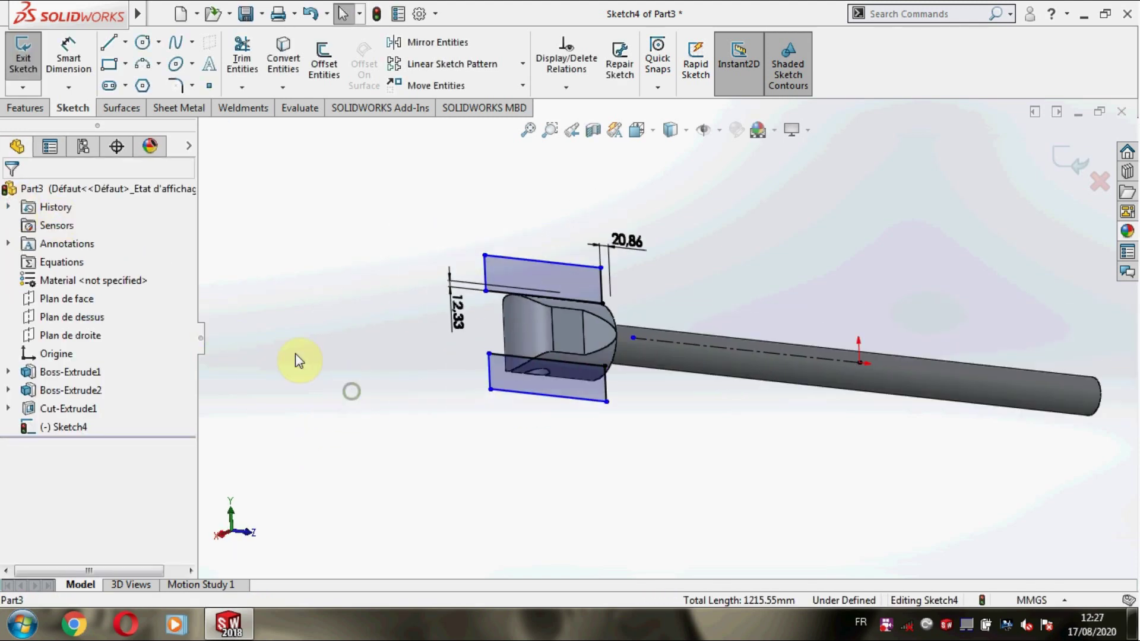
# Step: Extrude-cut both Sketch4 rectangles Through All as Cut-Extrude2, slotting the head
pyautogui.click(9, 109)
pyautogui.click(245, 67)
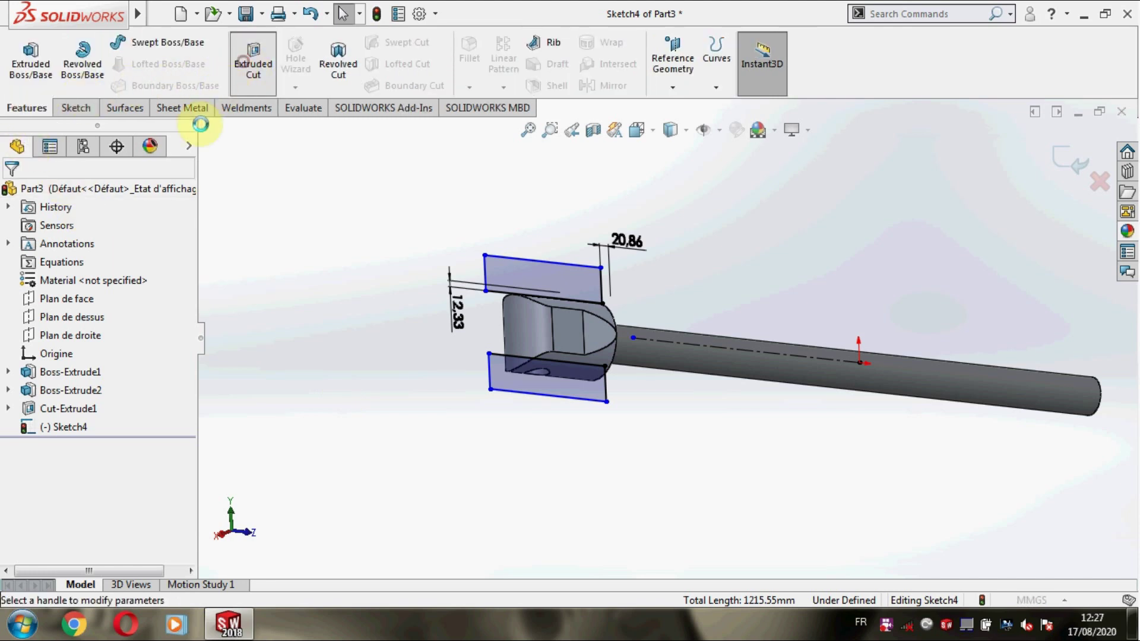
pyautogui.click(98, 294)
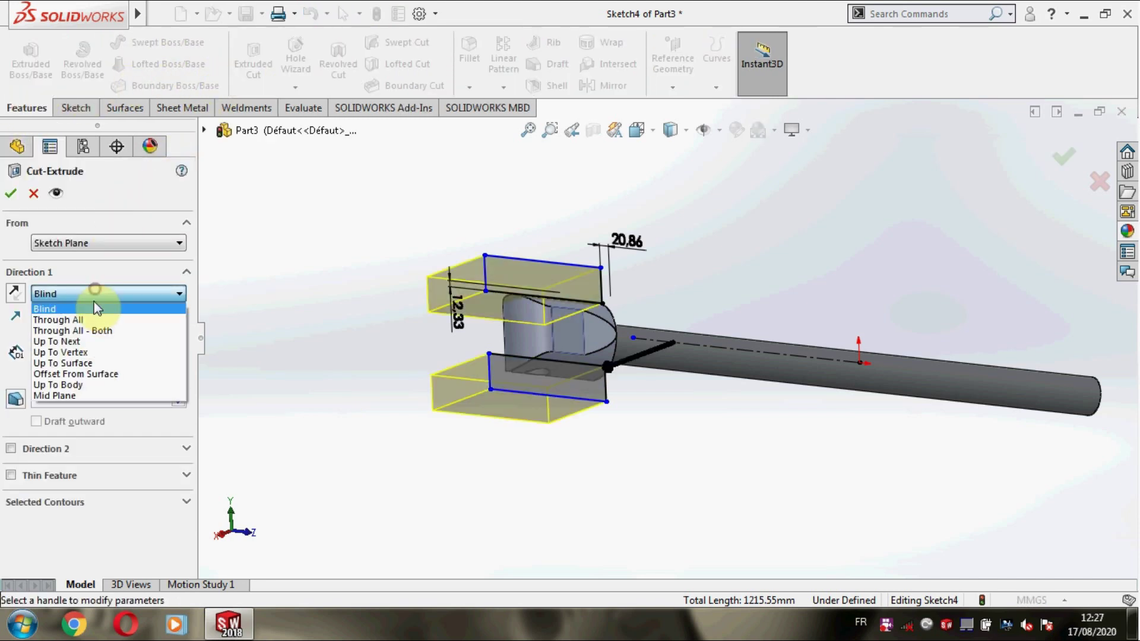
pyautogui.click(66, 312)
pyautogui.click(10, 198)
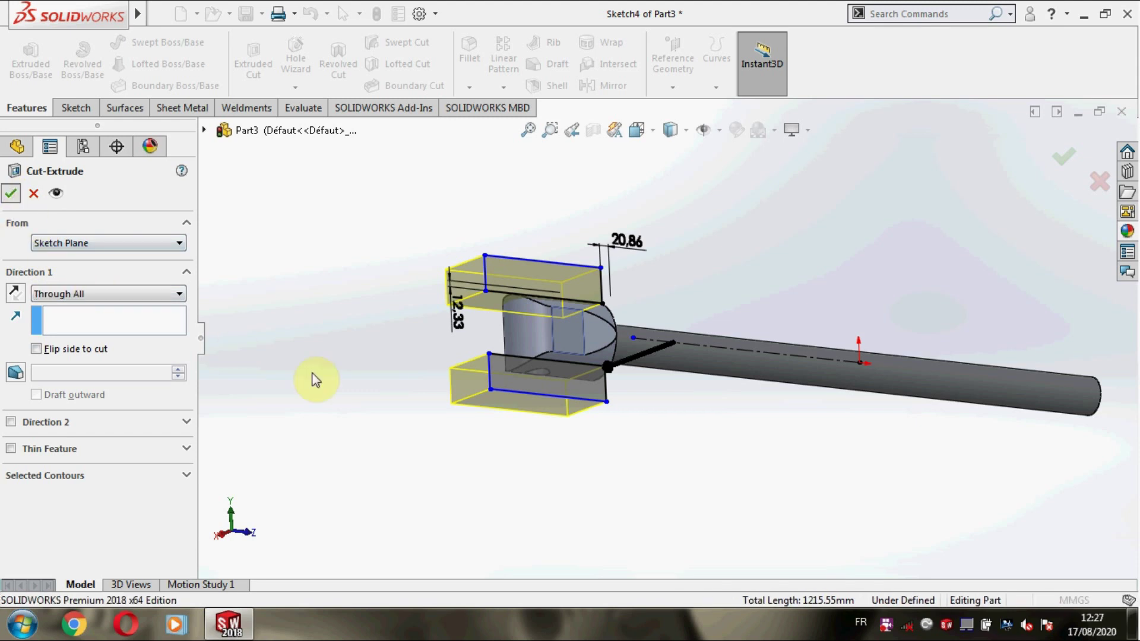
pyautogui.click(607, 481)
pyautogui.moveTo(659, 429)
pyautogui.mouseDown(button='middle')
pyautogui.moveTo(656, 511)
pyautogui.moveTo(710, 376)
pyautogui.moveTo(659, 372)
pyautogui.moveTo(611, 422)
pyautogui.mouseUp(button='middle')
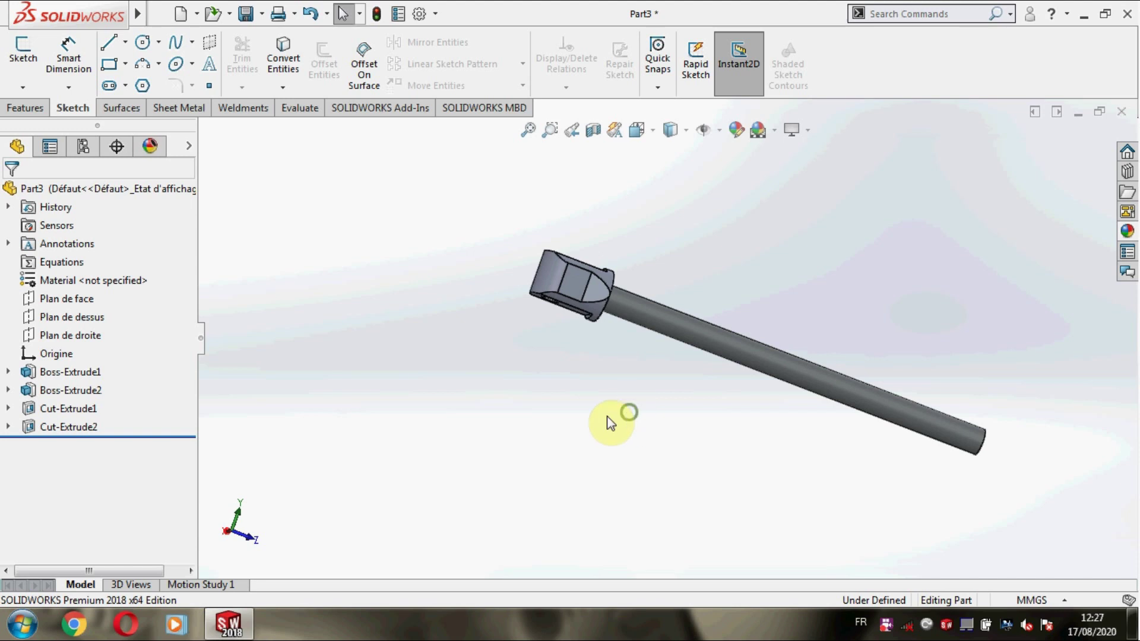
# Step: Apply the matte steel appearance to Boss-Extrude2, Cut-Extrude1 and Cut-Extrude2
pyautogui.click(87, 428)
pyautogui.keyDown('ctrl'); pyautogui.click(71, 392); pyautogui.keyUp('ctrl')
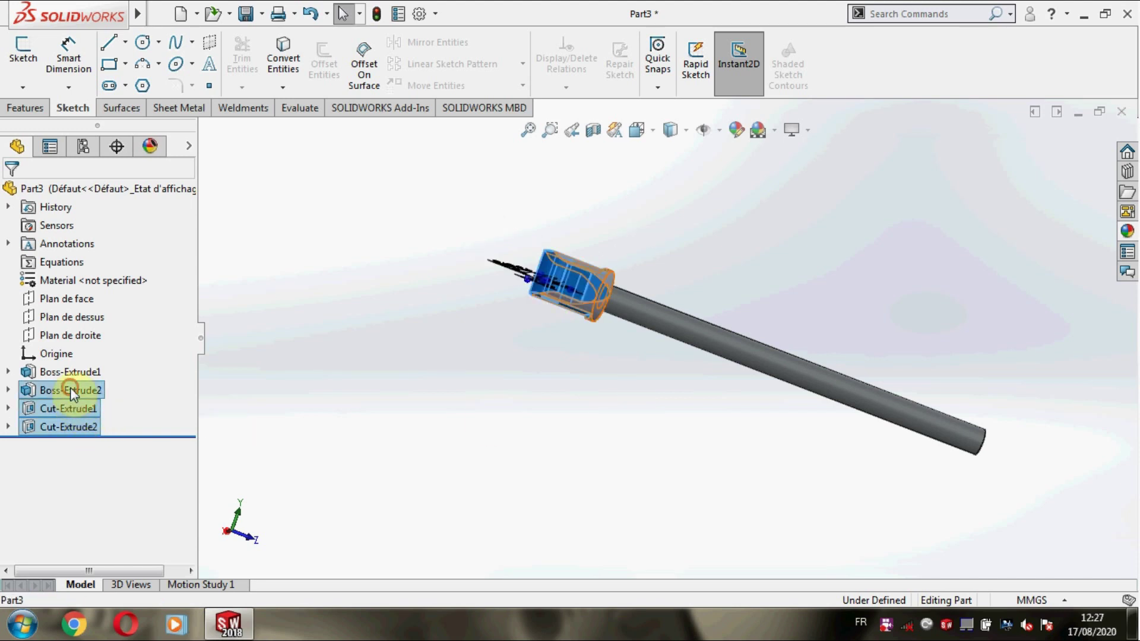
pyautogui.click(136, 363)
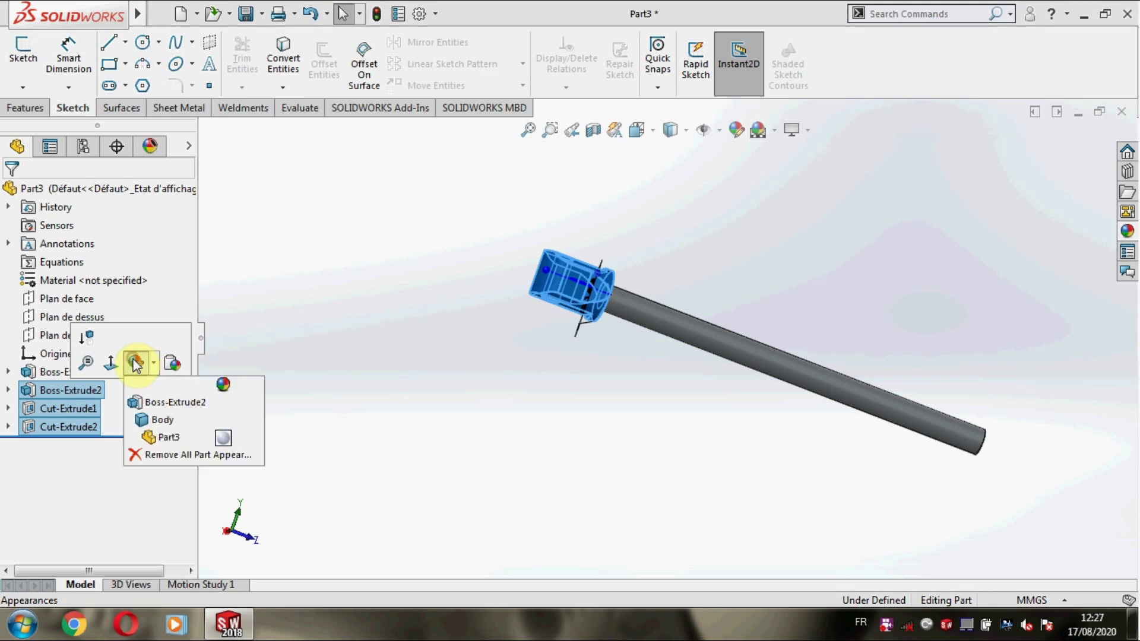
pyautogui.click(155, 406)
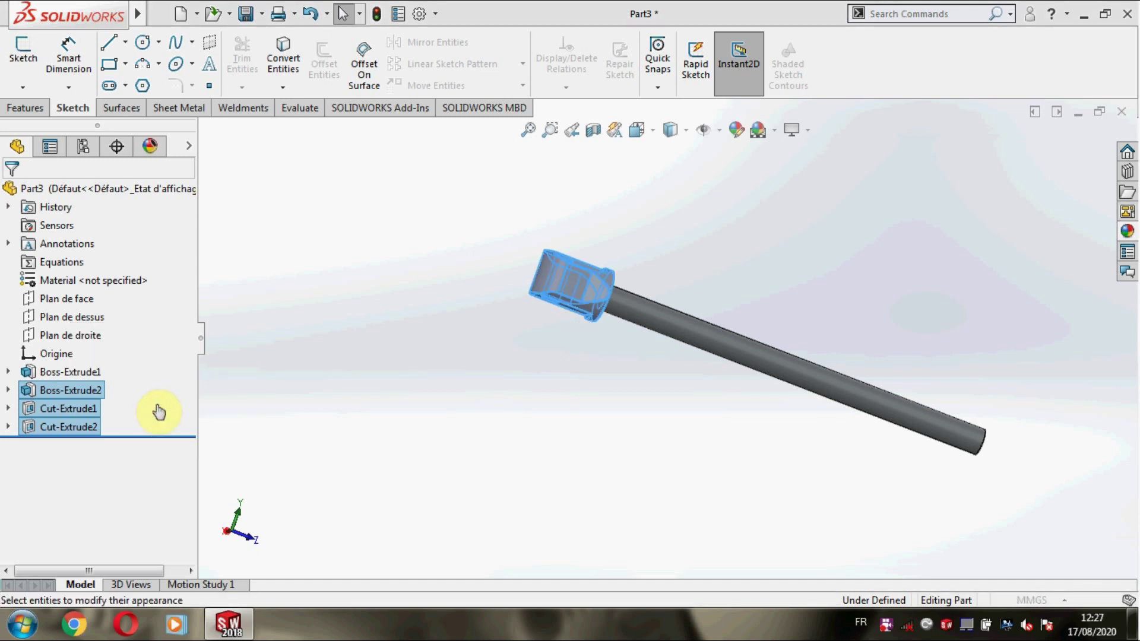
pyautogui.click(992, 218)
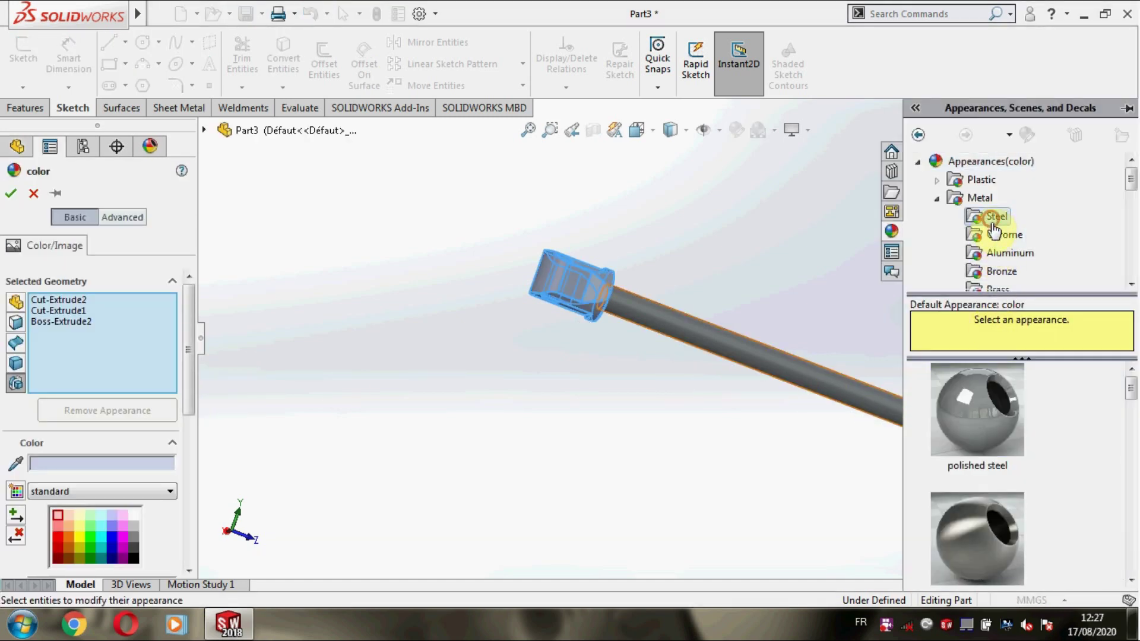
pyautogui.scroll(-2, 990, 450)
pyautogui.click(991, 451)
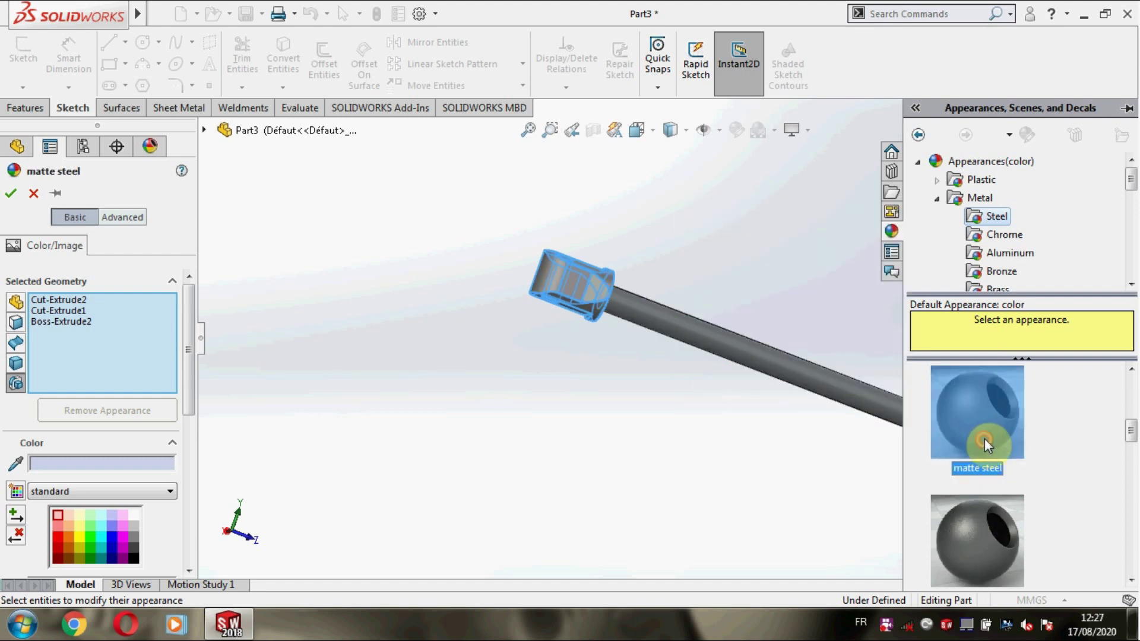
pyautogui.click(12, 198)
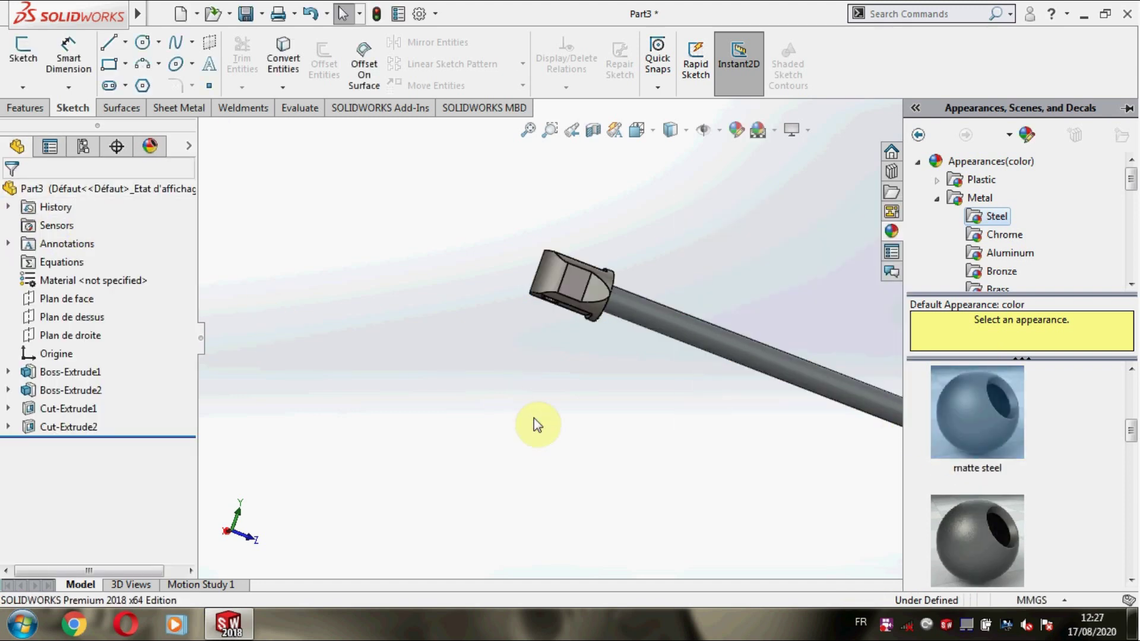
pyautogui.moveTo(636, 445)
pyautogui.mouseDown(button='middle')
pyautogui.moveTo(760, 348)
pyautogui.moveTo(878, 384)
pyautogui.moveTo(865, 413)
pyautogui.mouseUp(button='middle')
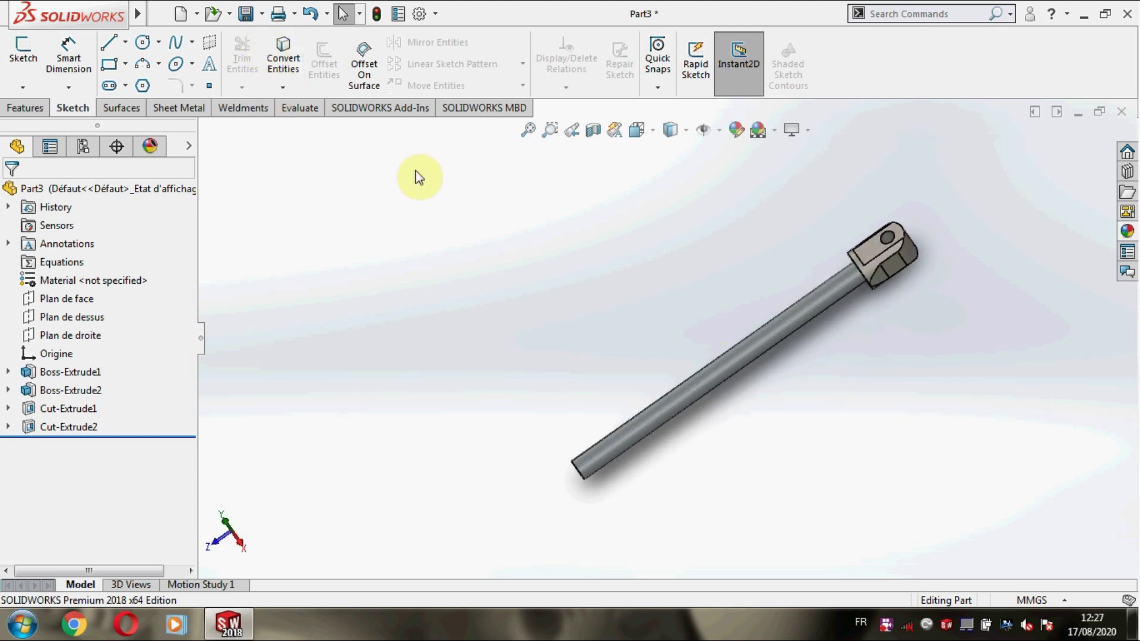
pyautogui.scroll(-2, 858, 253)
# Step: Save the part under the name 'cylinder shaft' into the scissor lift folder
pyautogui.click(263, 15)
pyautogui.click(278, 56)
pyautogui.click(590, 133)
pyautogui.scroll(-4, 671, 160)
pyautogui.scroll(-4, 665, 169)
pyautogui.scroll(-4, 652, 176)
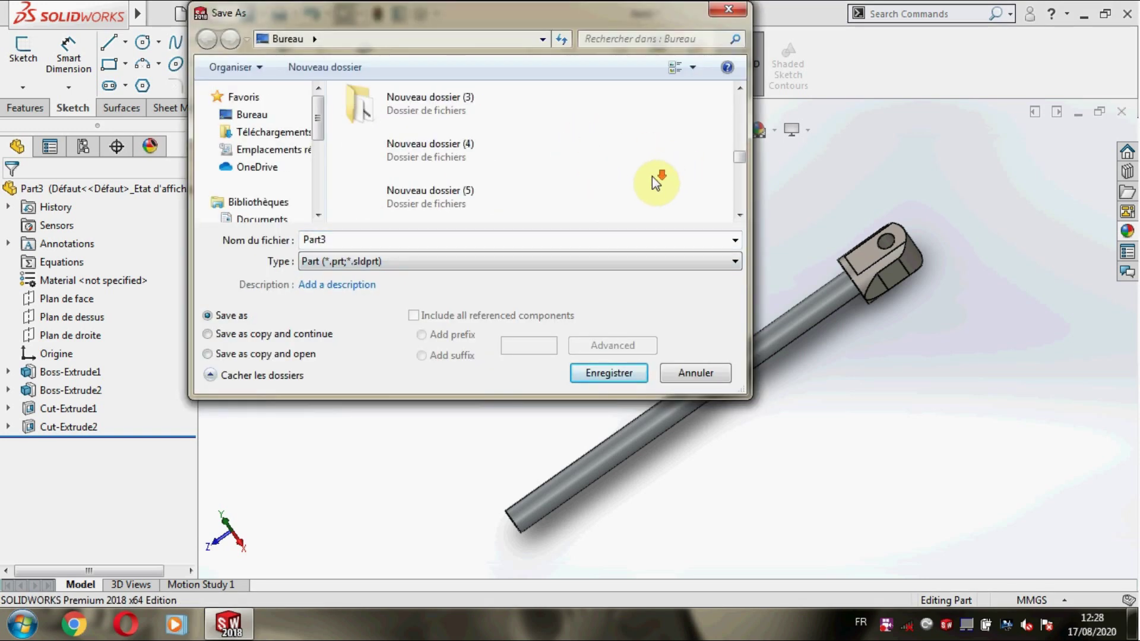
pyautogui.scroll(-3, 652, 176)
pyautogui.scroll(2, 500, 146)
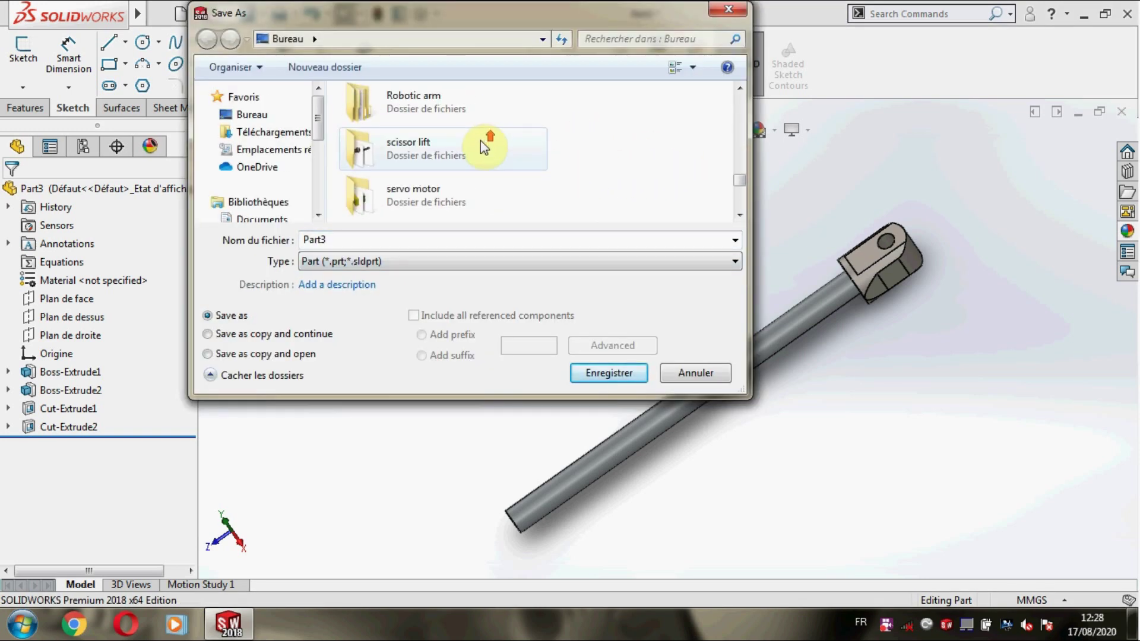
pyautogui.doubleClick(446, 148)
pyautogui.write('cylinder')
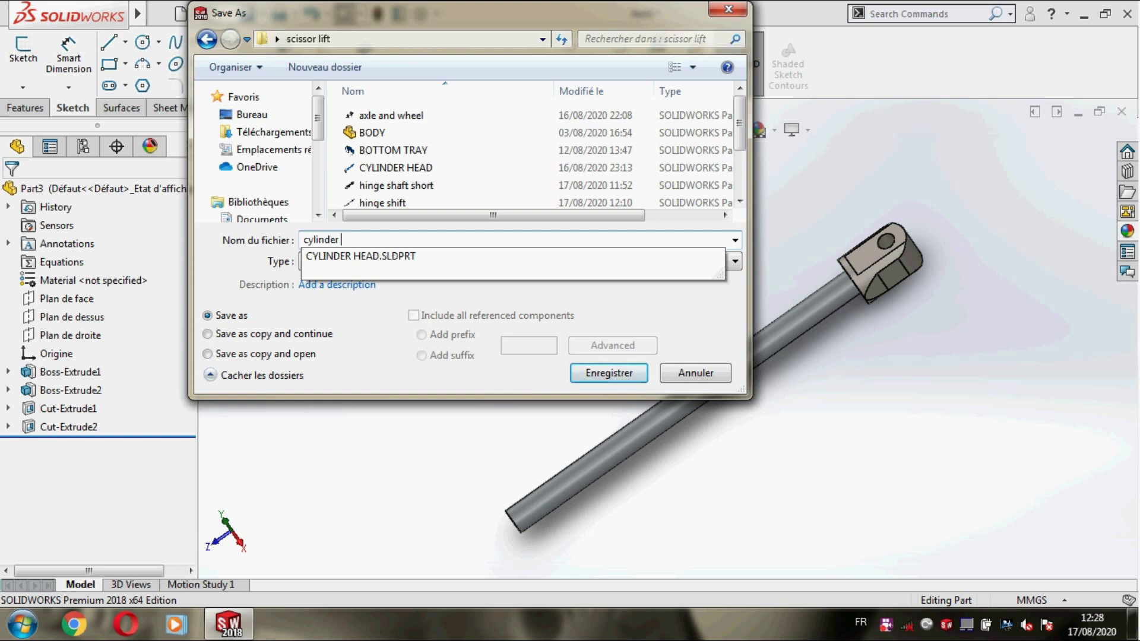
pyautogui.write('shaft')
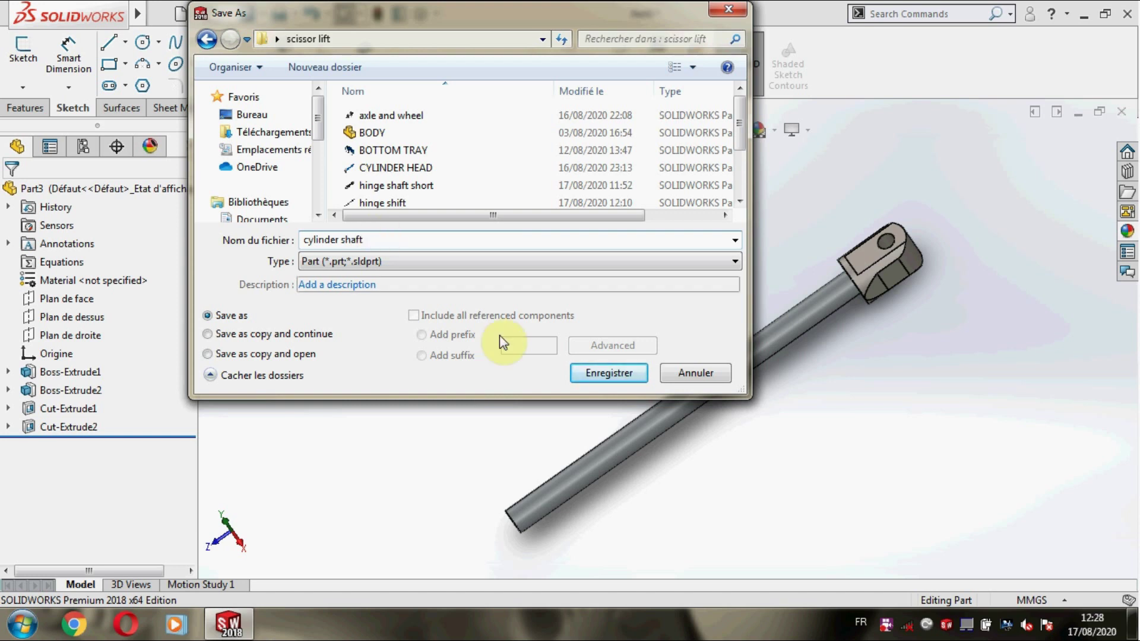
pyautogui.click(588, 375)
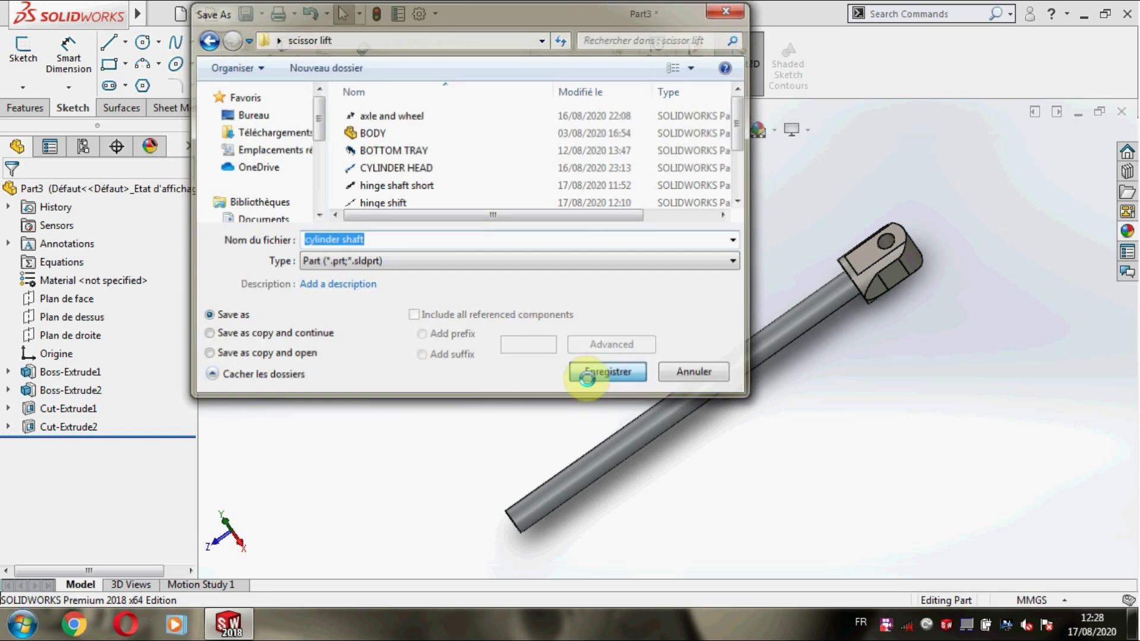